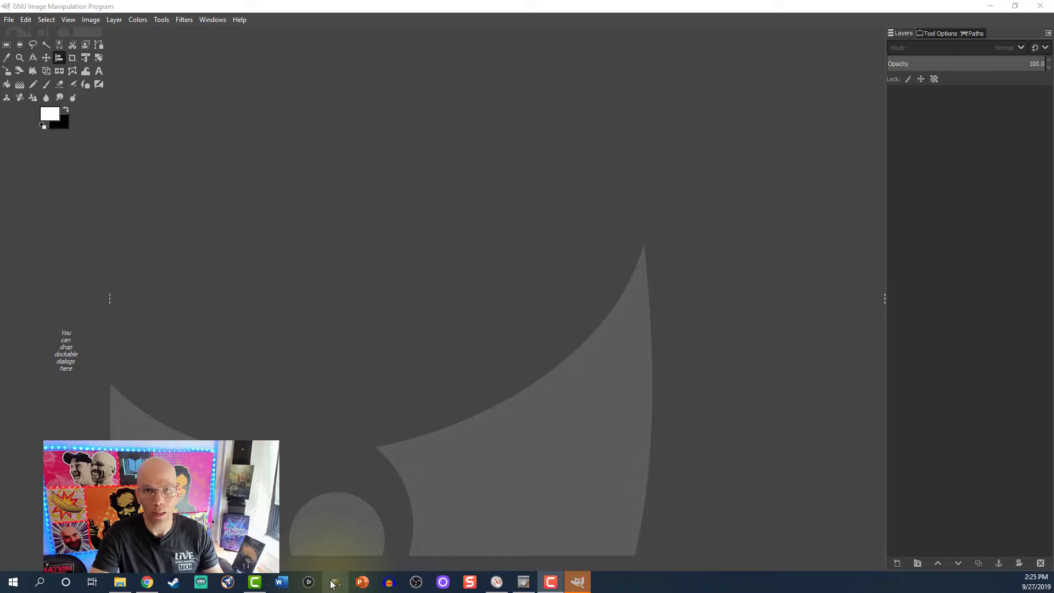
Create a new 1920×1080 px image and fill its background layer with white
{"action": "left_click", "coordinate": [124, 5]}
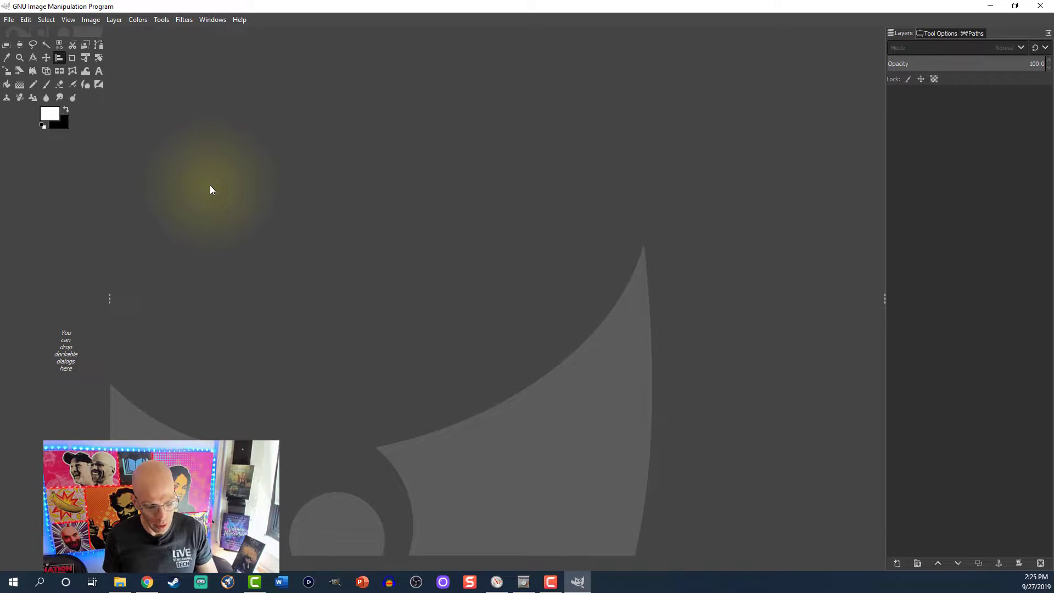
{"action": "key", "text": "ctrl+n"}
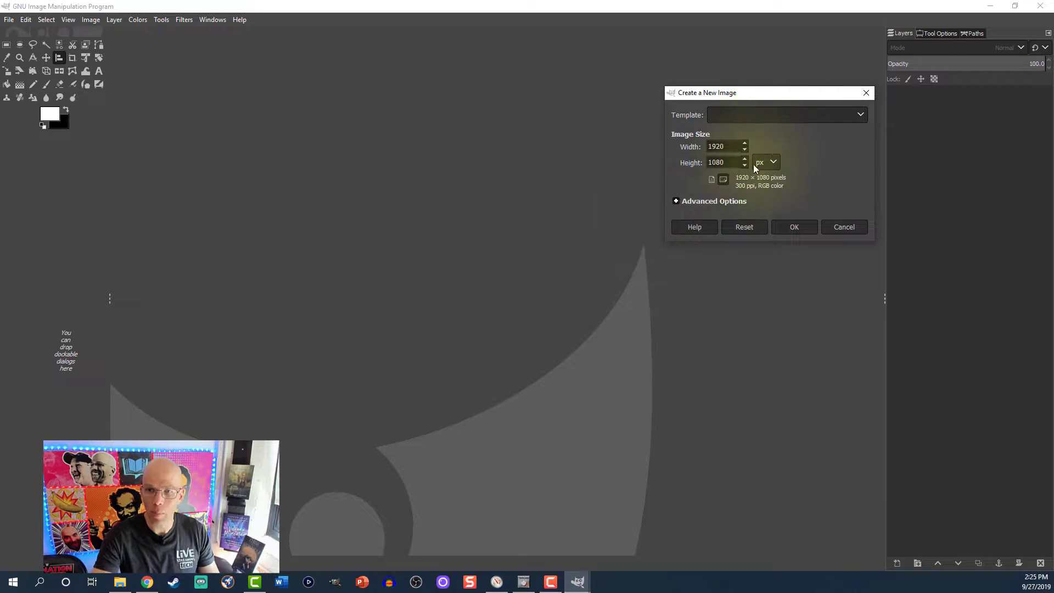
{"action": "left_click", "coordinate": [790, 228]}
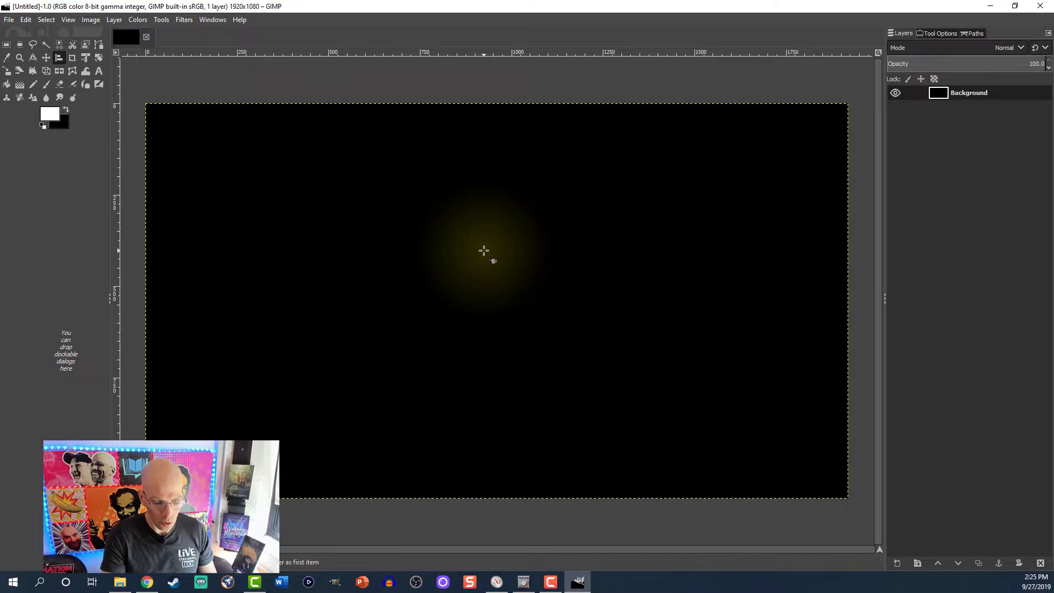
{"action": "key", "text": "ctrl+comma"}
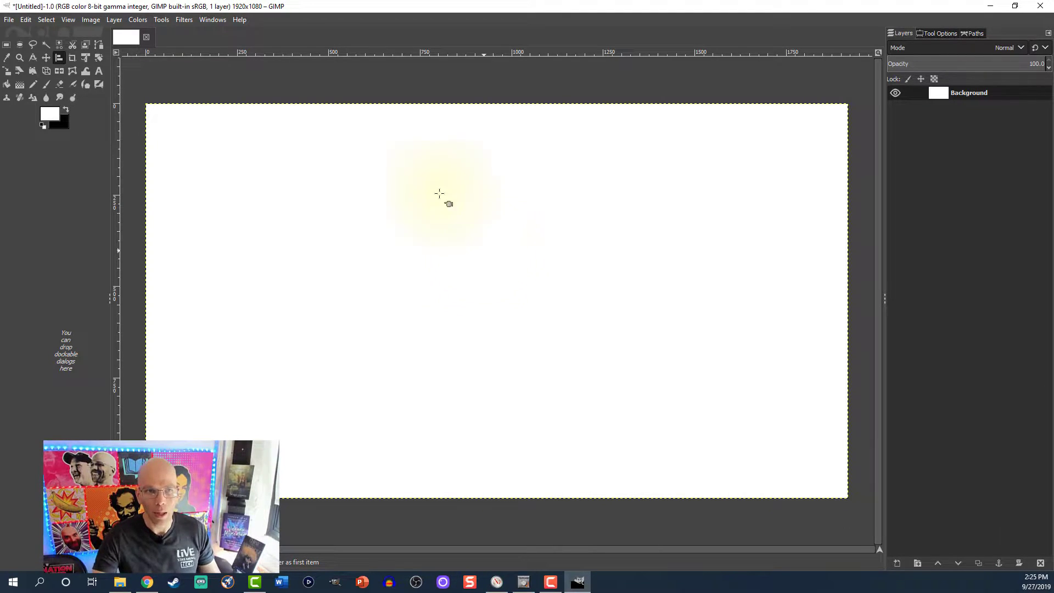
{"action": "left_click", "coordinate": [91, 20]}
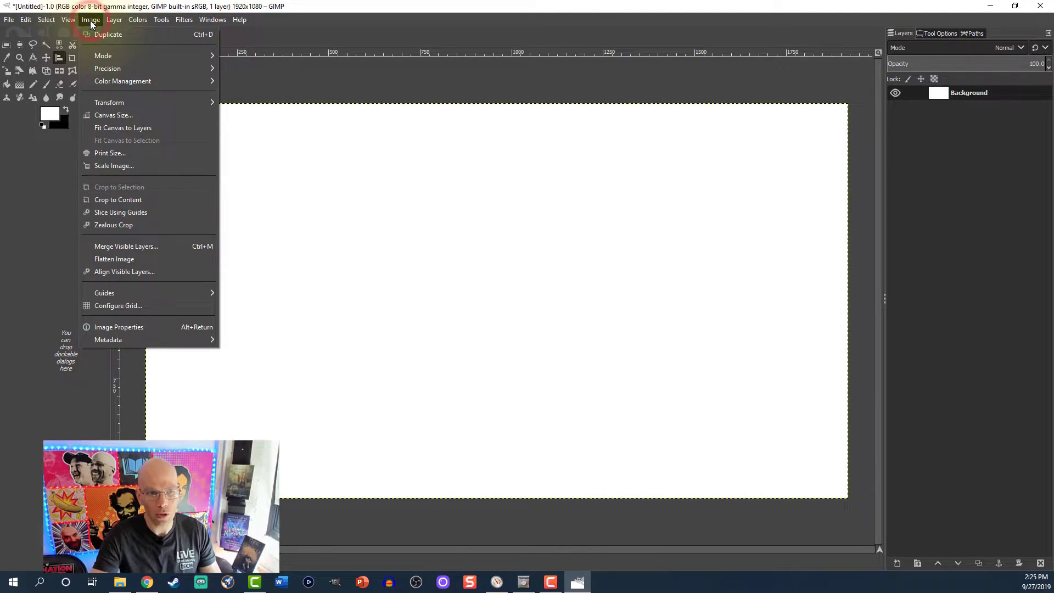
Add a horizontal guide at 50% of the canvas
{"action": "mouse_move", "coordinate": [147, 291]}
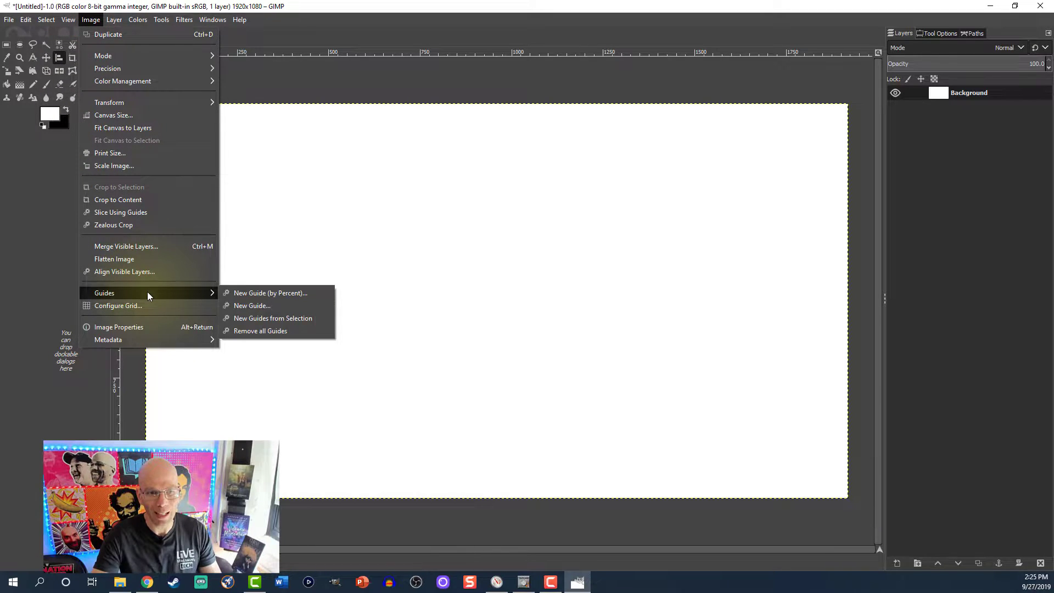
{"action": "left_click", "coordinate": [241, 295]}
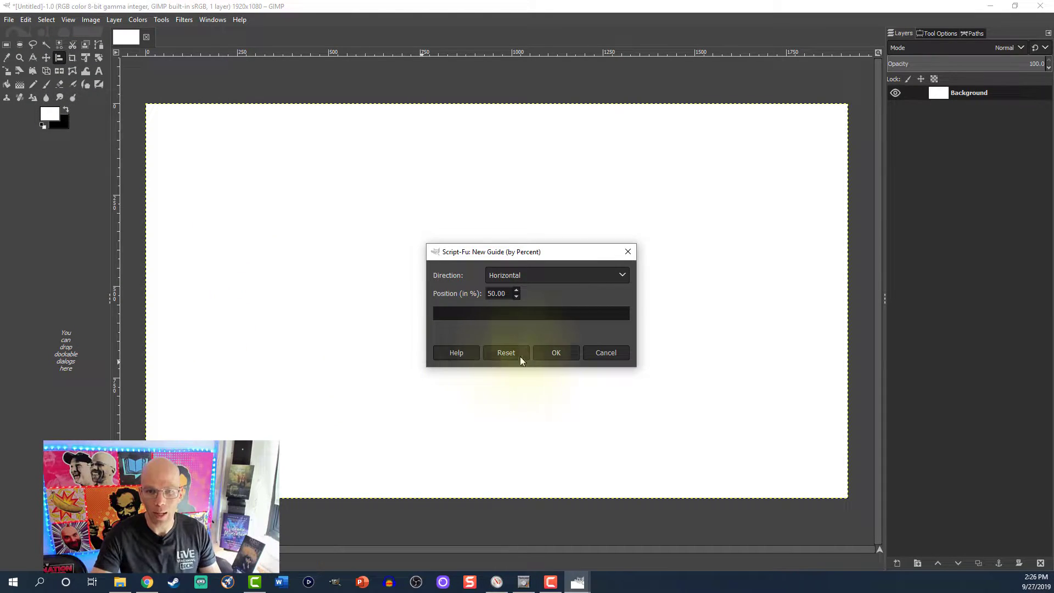
{"action": "left_click", "coordinate": [550, 354]}
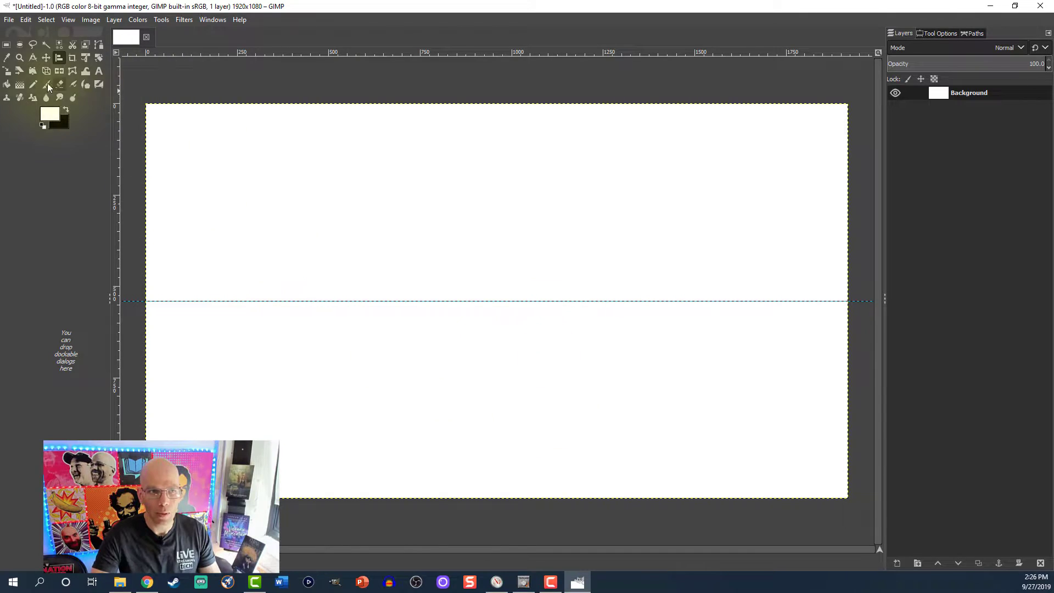
Add a vertical guide at 50% so the guides cross at the centre
{"action": "left_click", "coordinate": [88, 20]}
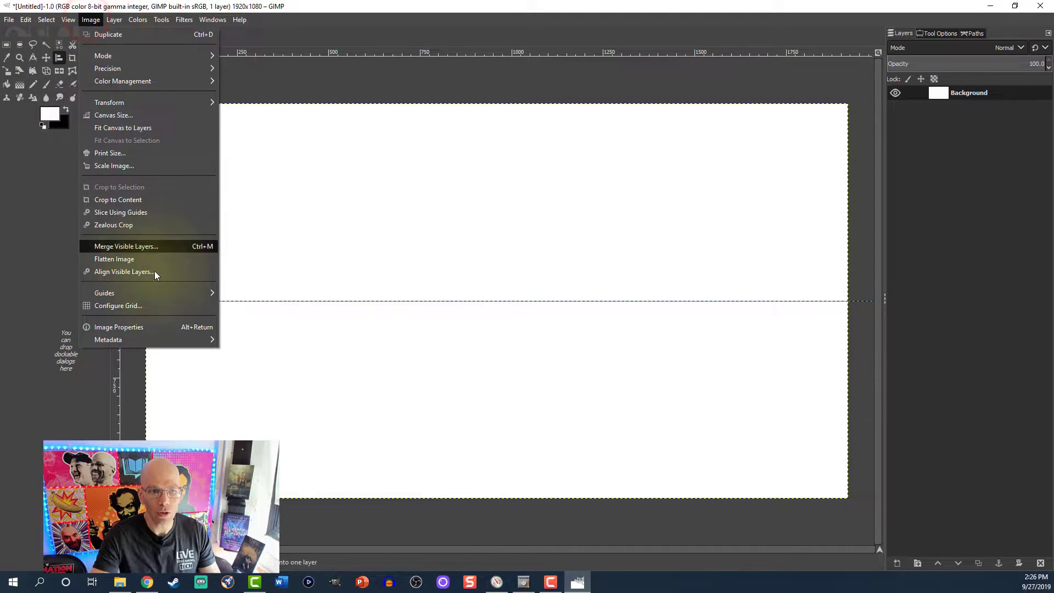
{"action": "mouse_move", "coordinate": [170, 294]}
{"action": "left_click", "coordinate": [258, 292]}
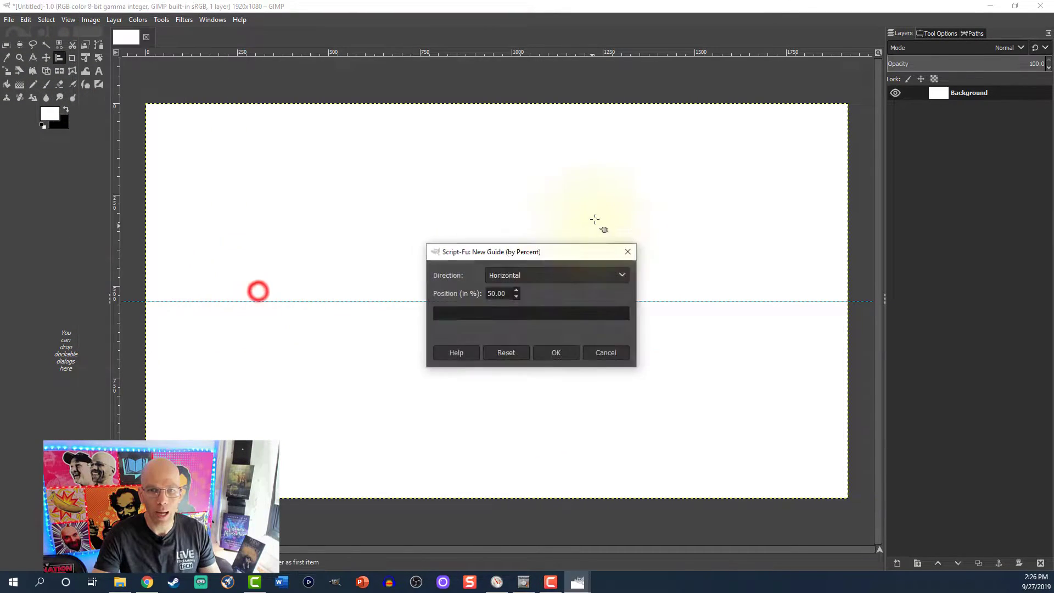
{"action": "left_click", "coordinate": [565, 275]}
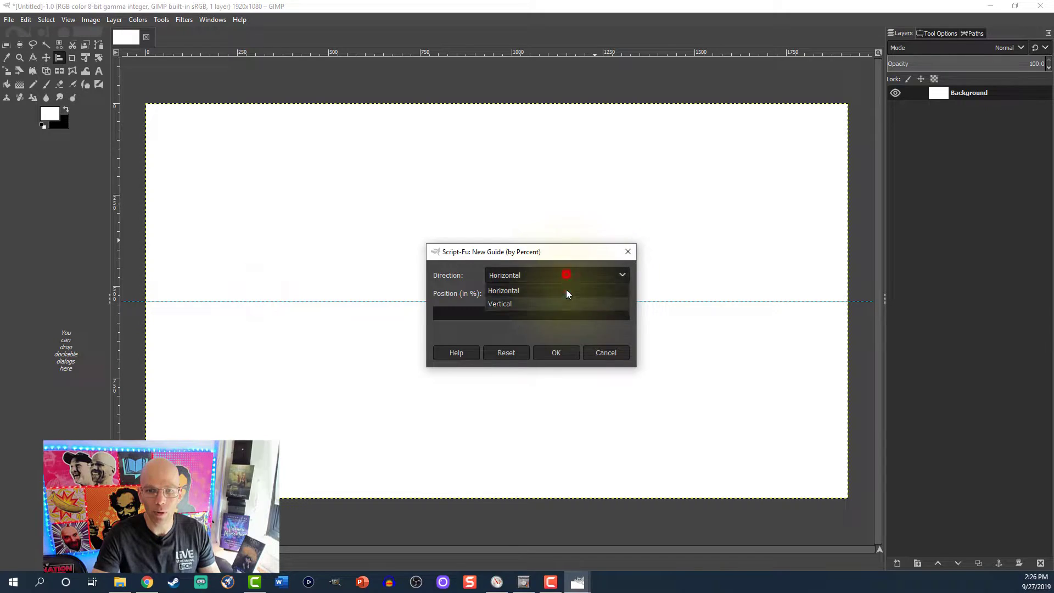
{"action": "left_click", "coordinate": [533, 303]}
{"action": "left_click", "coordinate": [555, 351]}
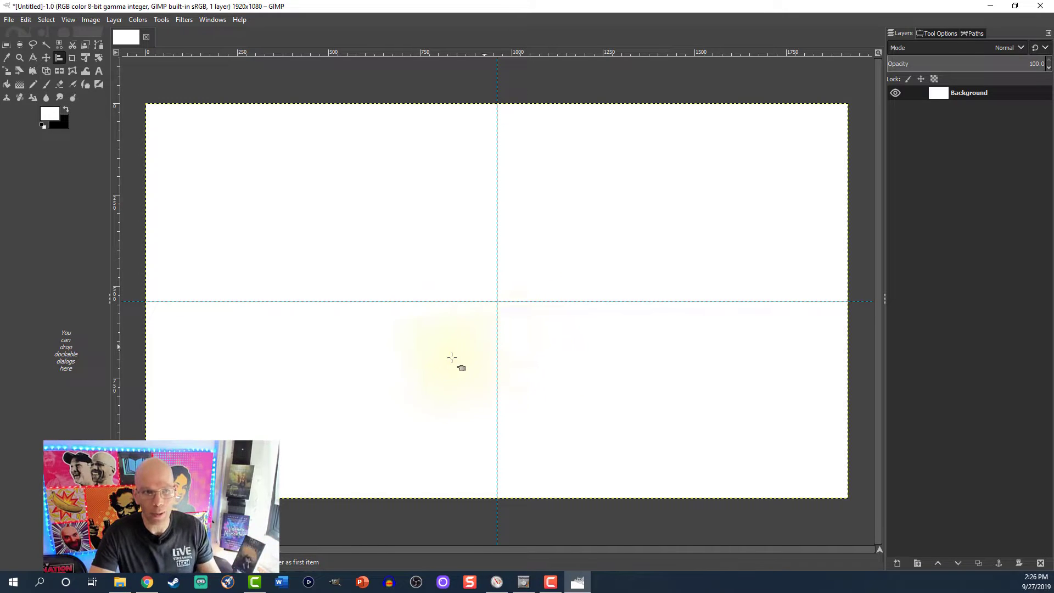
{"action": "left_click", "coordinate": [122, 587]}
Add IMG_3932.png from the DALE photo folder to the banner as a layer
{"action": "left_click", "coordinate": [301, 326]}
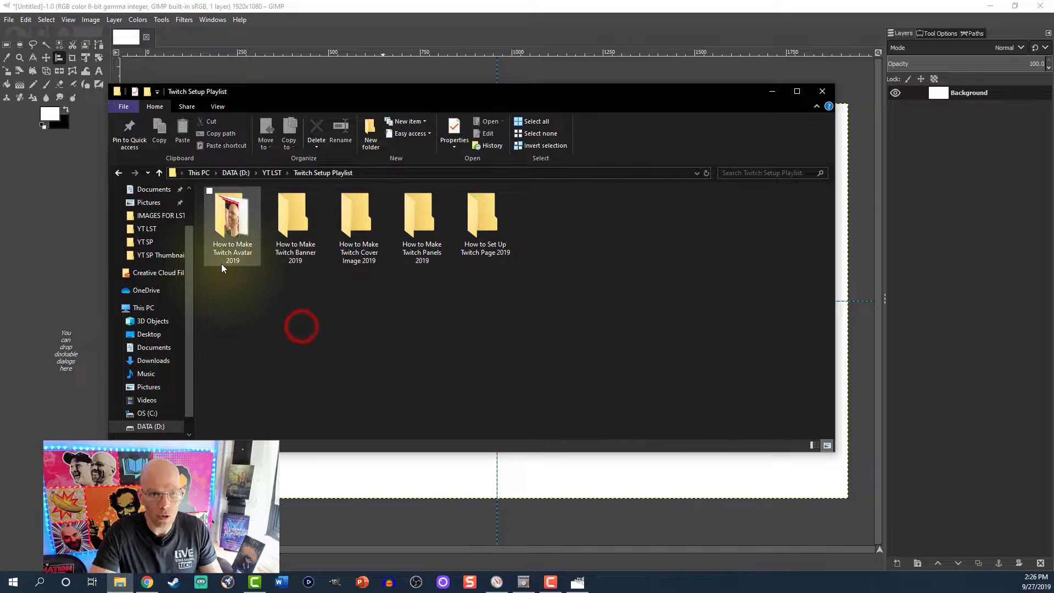
{"action": "left_click", "coordinate": [146, 228]}
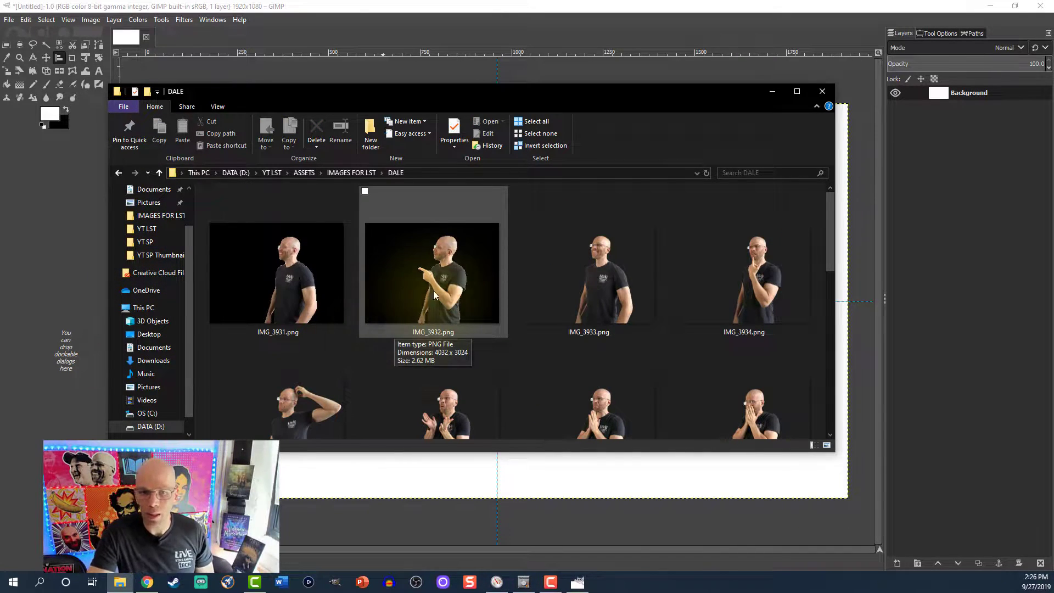
{"action": "left_click_drag", "start_coordinate": [440, 275], "coordinate": [681, 507]}
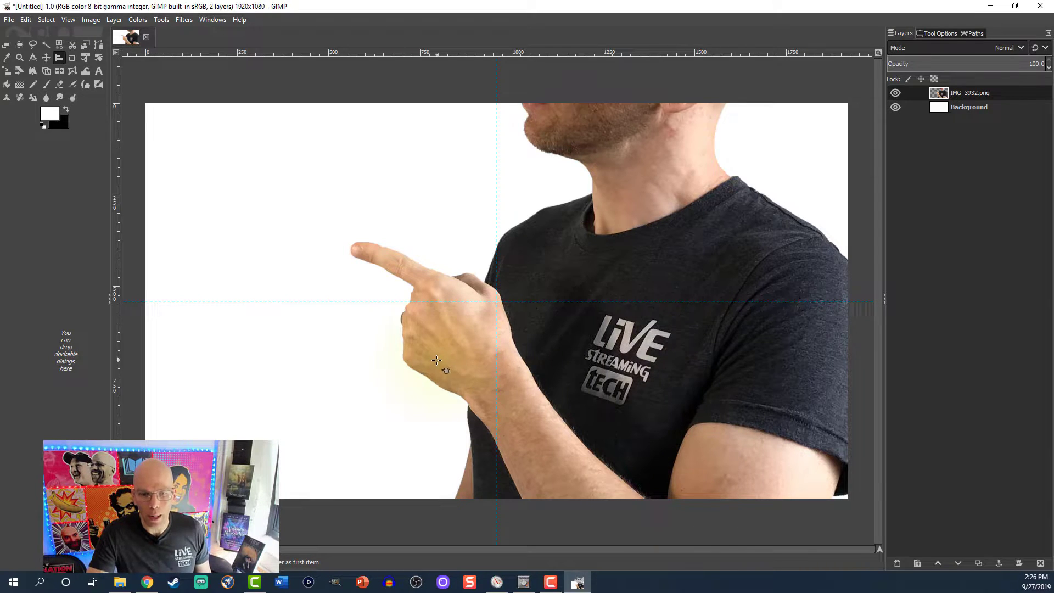
{"action": "scroll", "coordinate": [421, 340], "scroll_direction": "down", "scroll_amount": 3}
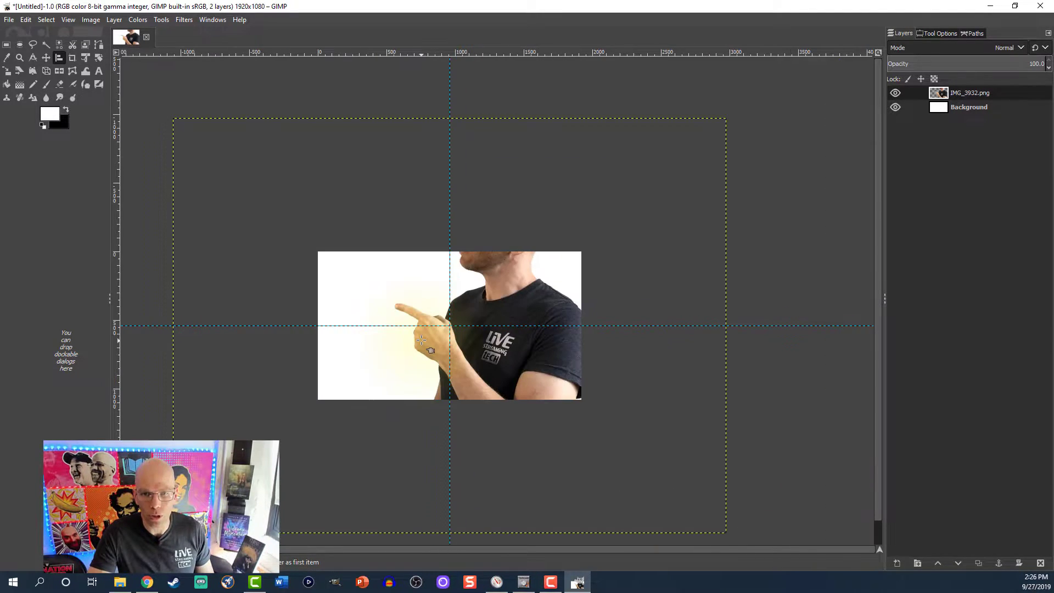
Scale the pointing man's photo down to 2746×2060 and shift it right
{"action": "left_click", "coordinate": [8, 72]}
{"action": "left_click", "coordinate": [659, 215]}
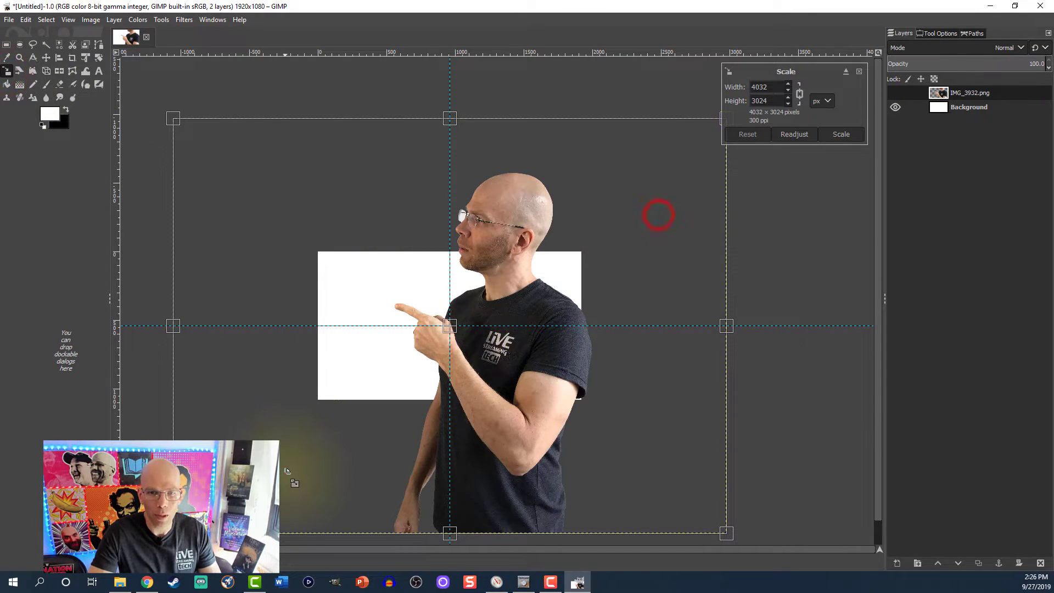
{"action": "left_click_drag", "start_coordinate": [286, 473], "coordinate": [355, 415]}
{"action": "left_click_drag", "start_coordinate": [611, 235], "coordinate": [587, 235]}
{"action": "left_click", "coordinate": [844, 135]}
{"action": "left_click", "coordinate": [46, 57]}
{"action": "left_click_drag", "start_coordinate": [493, 360], "coordinate": [514, 418]}
{"action": "left_click_drag", "start_coordinate": [542, 376], "coordinate": [536, 372]}
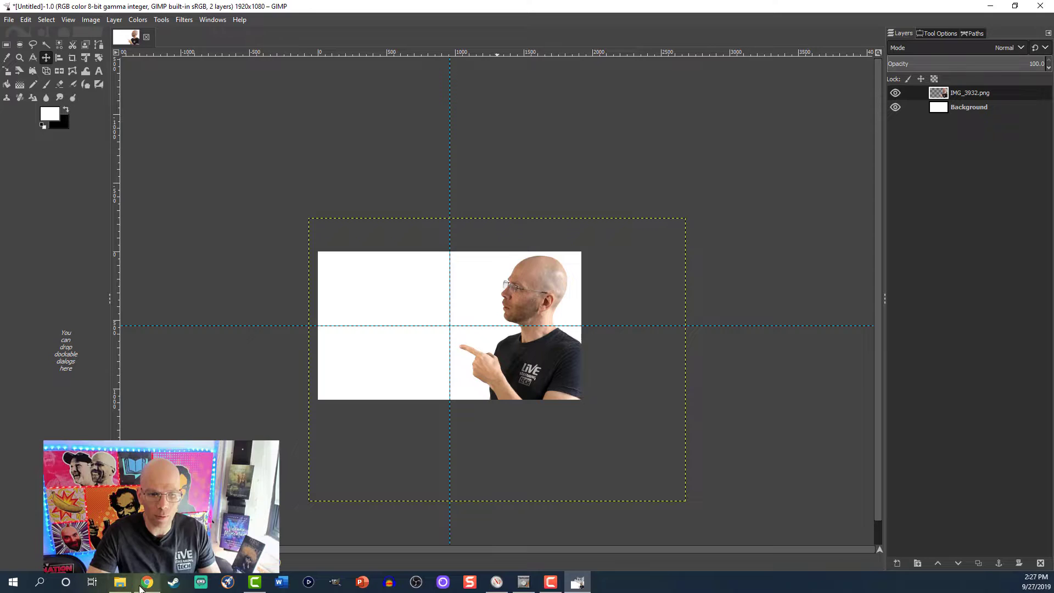
Add IMG_3907.png from the Walt folder to the banner as a layer
{"action": "left_click", "coordinate": [120, 582]}
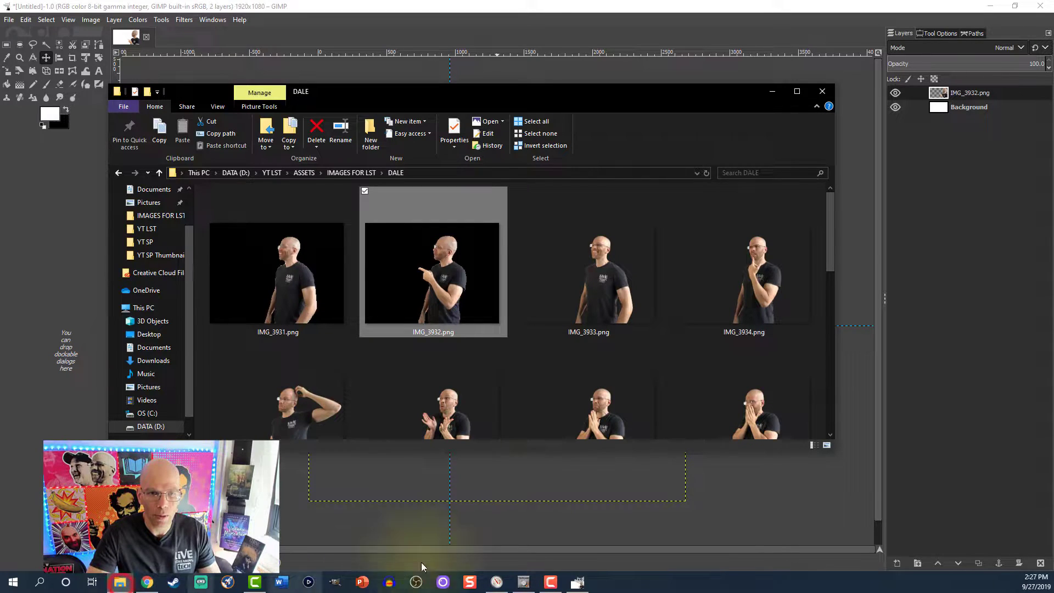
{"action": "left_click", "coordinate": [346, 173]}
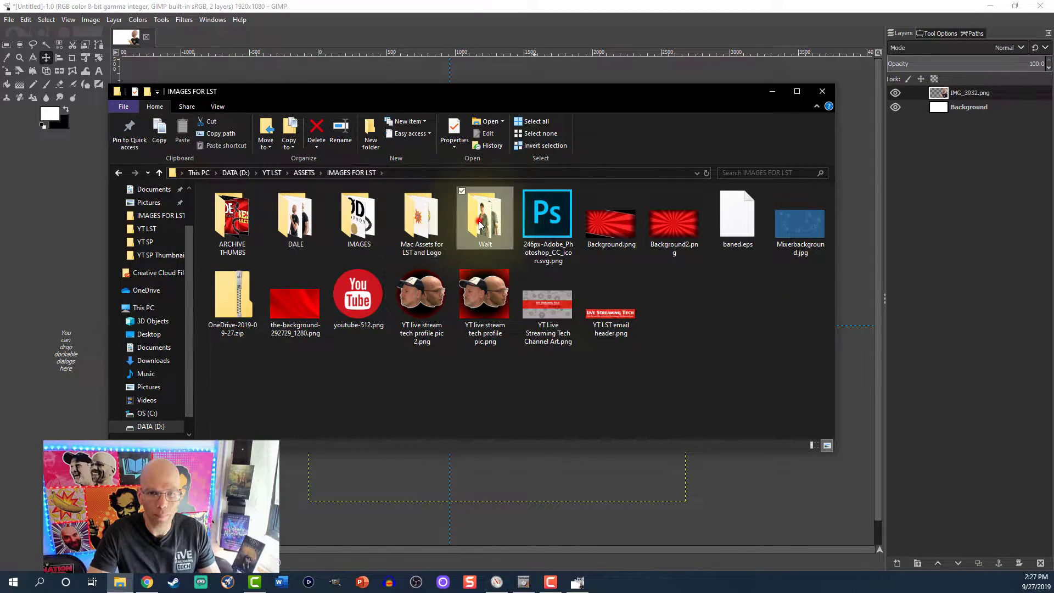
{"action": "double_click", "coordinate": [479, 224]}
{"action": "left_click_drag", "start_coordinate": [429, 284], "coordinate": [552, 477]}
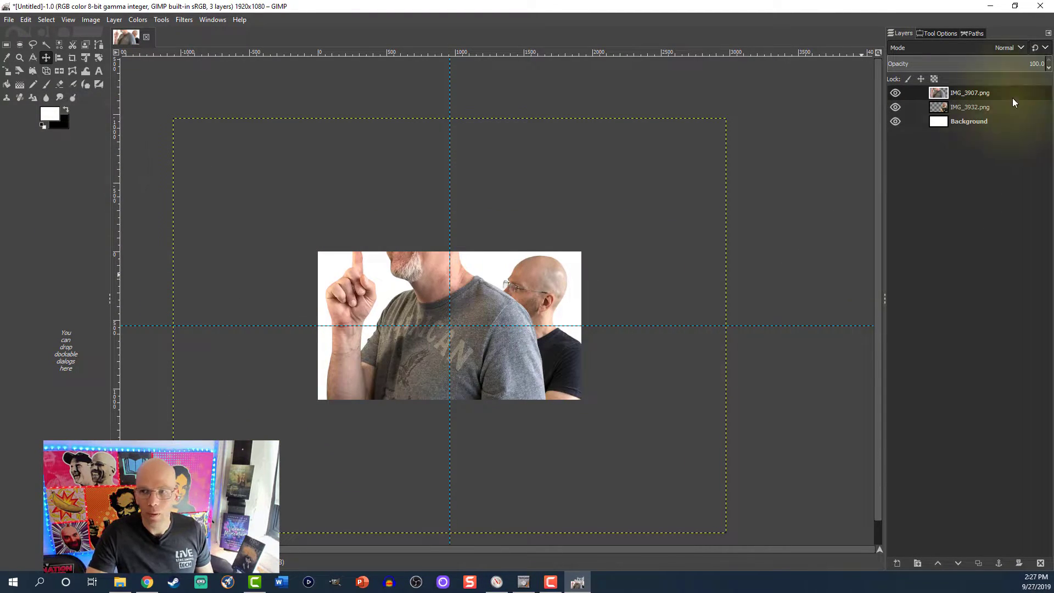
Scale the capped man's photo to 2747 px wide
{"action": "left_click", "coordinate": [969, 107]}
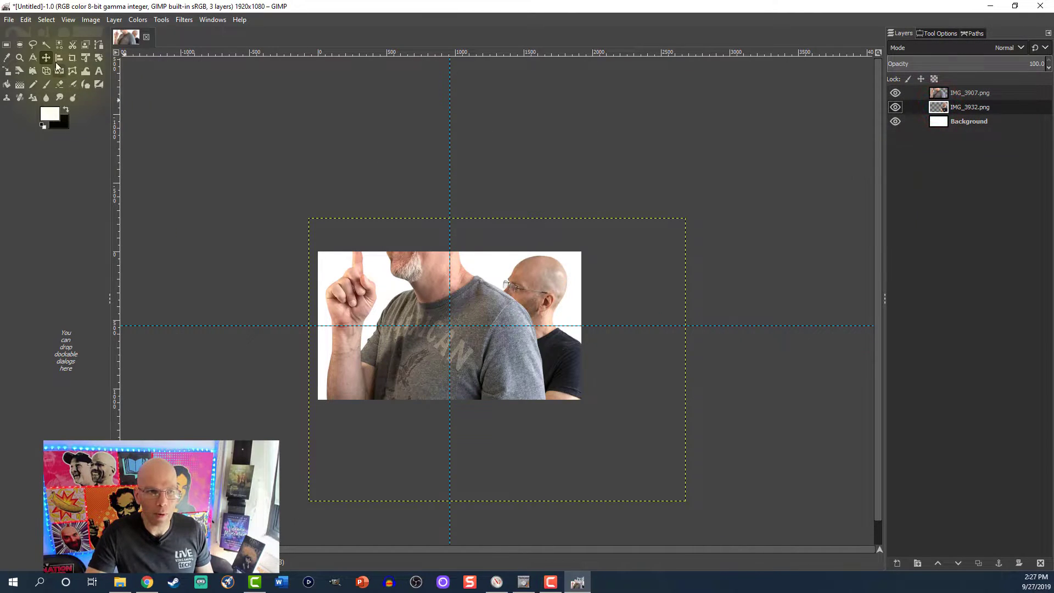
{"action": "left_click", "coordinate": [6, 70]}
{"action": "left_click", "coordinate": [632, 332]}
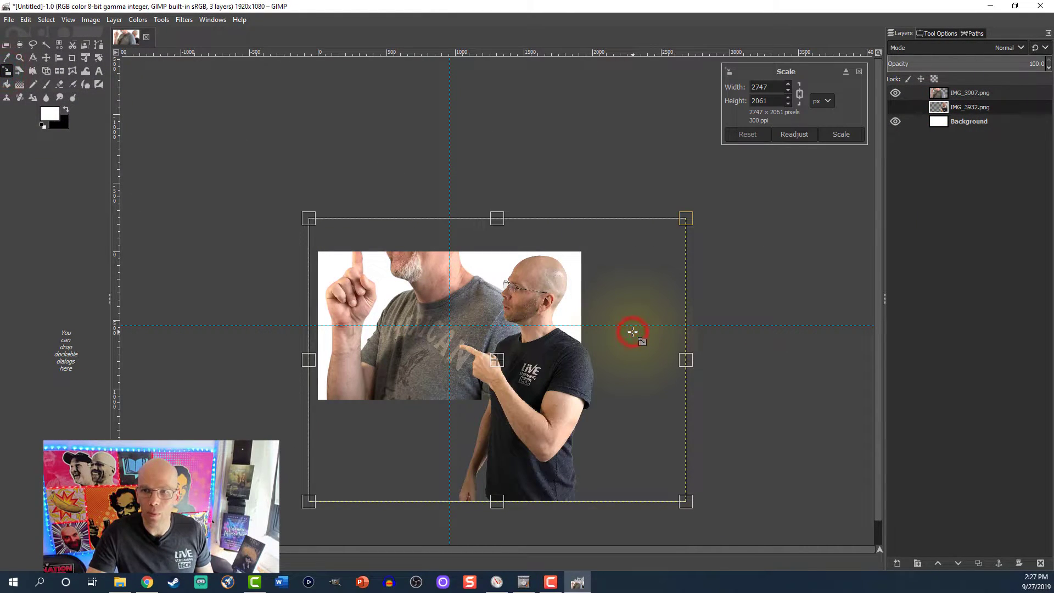
{"action": "left_click", "coordinate": [859, 71]}
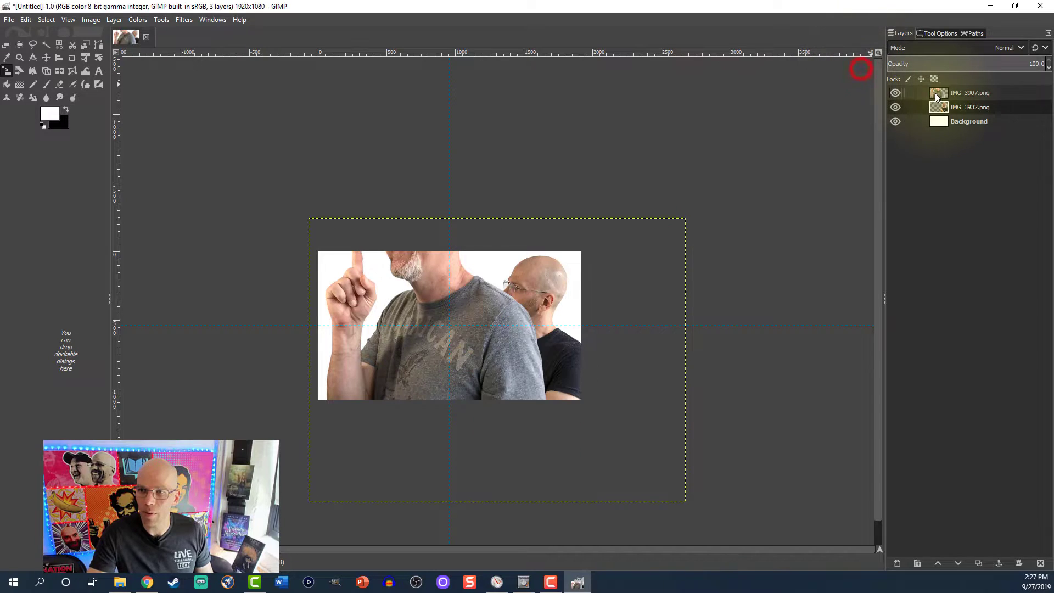
{"action": "key", "text": "Page_Up"}
{"action": "left_click", "coordinate": [408, 329]}
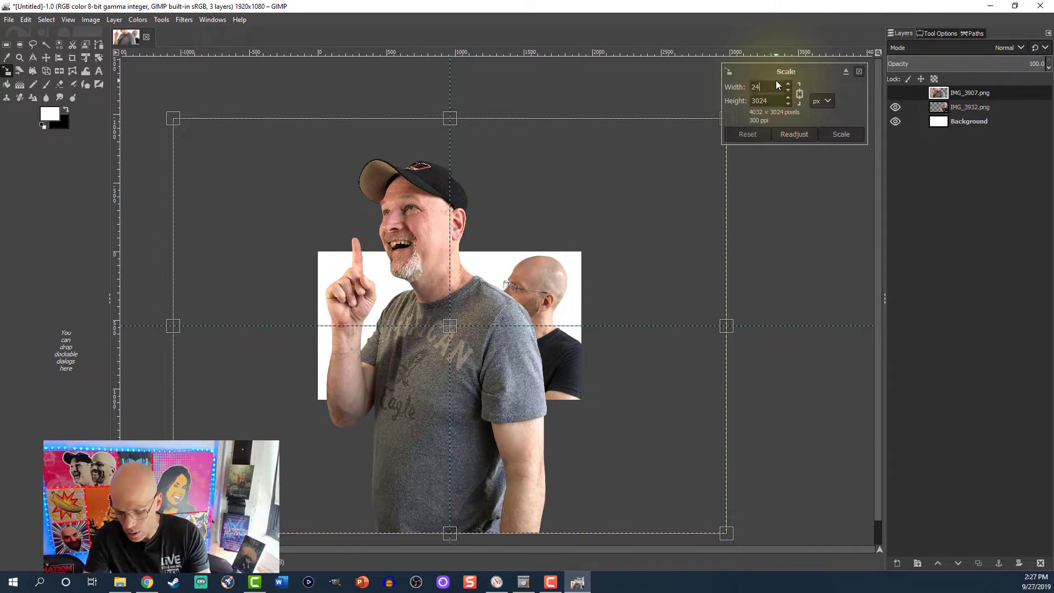
{"action": "type", "text": "2747"}
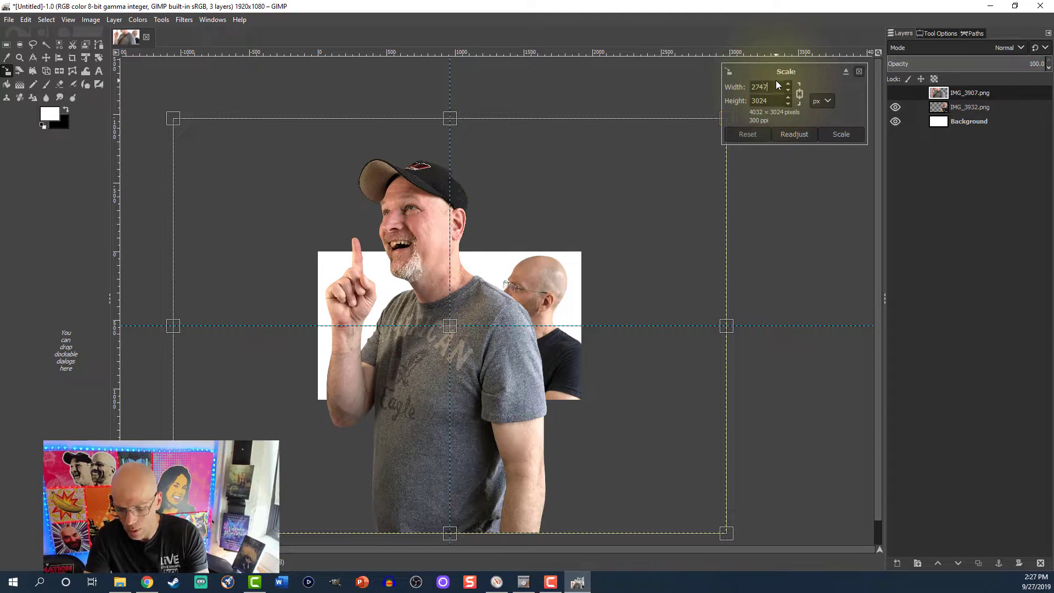
{"action": "left_click", "coordinate": [846, 134]}
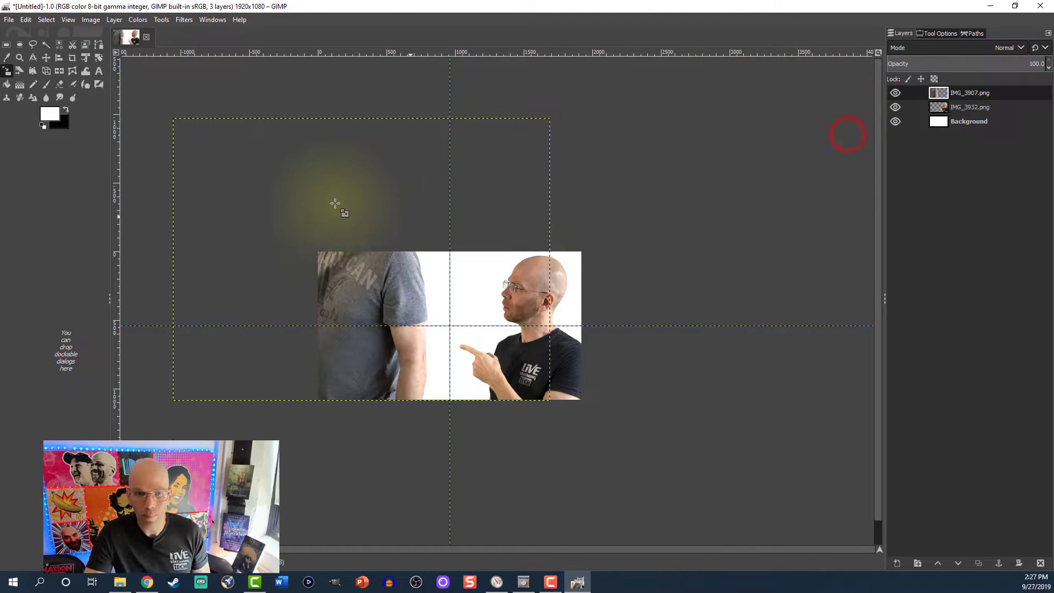
Shrink the capped man's photo further and place it left of the bald man
{"action": "left_click", "coordinate": [47, 58]}
{"action": "left_click_drag", "start_coordinate": [347, 301], "coordinate": [447, 412]}
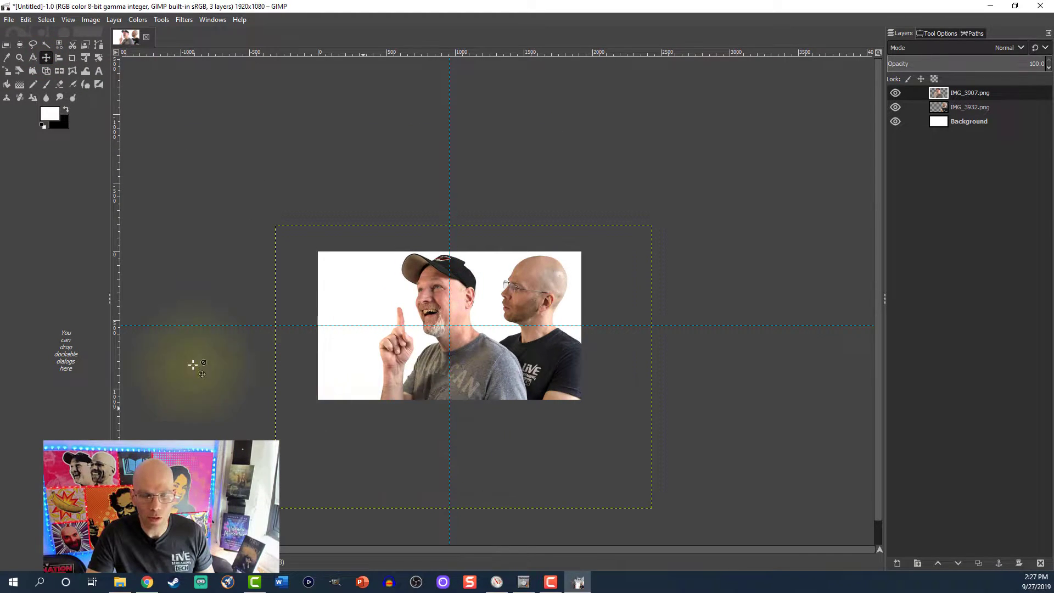
{"action": "left_click", "coordinate": [8, 73]}
{"action": "left_click_drag", "start_coordinate": [353, 466], "coordinate": [412, 424]}
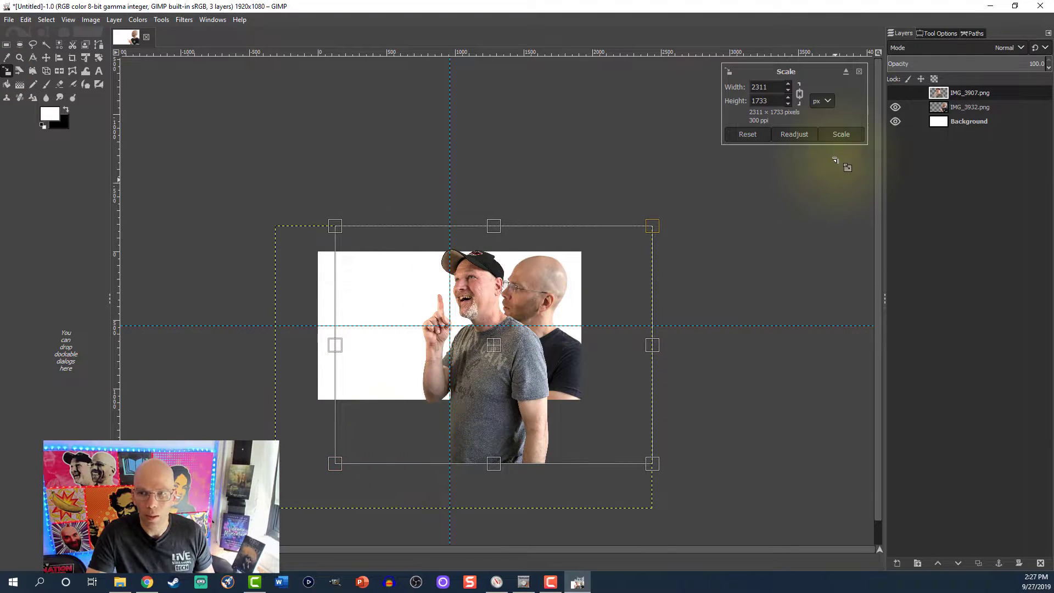
{"action": "left_click", "coordinate": [841, 133]}
{"action": "left_click", "coordinate": [46, 57]}
{"action": "mouse_move", "coordinate": [465, 339]}
{"action": "left_mouse_down"}
{"action": "mouse_move", "coordinate": [543, 370]}
{"action": "mouse_move", "coordinate": [522, 309]}
{"action": "mouse_move", "coordinate": [468, 308]}
{"action": "mouse_move", "coordinate": [551, 309]}
{"action": "mouse_move", "coordinate": [511, 345]}
{"action": "mouse_move", "coordinate": [473, 345]}
{"action": "left_mouse_up"}
{"action": "left_click_drag", "start_coordinate": [935, 92], "coordinate": [967, 559]}
Lower the capped man beneath the bald man and measure the gap between them
{"action": "left_click", "coordinate": [957, 563]}
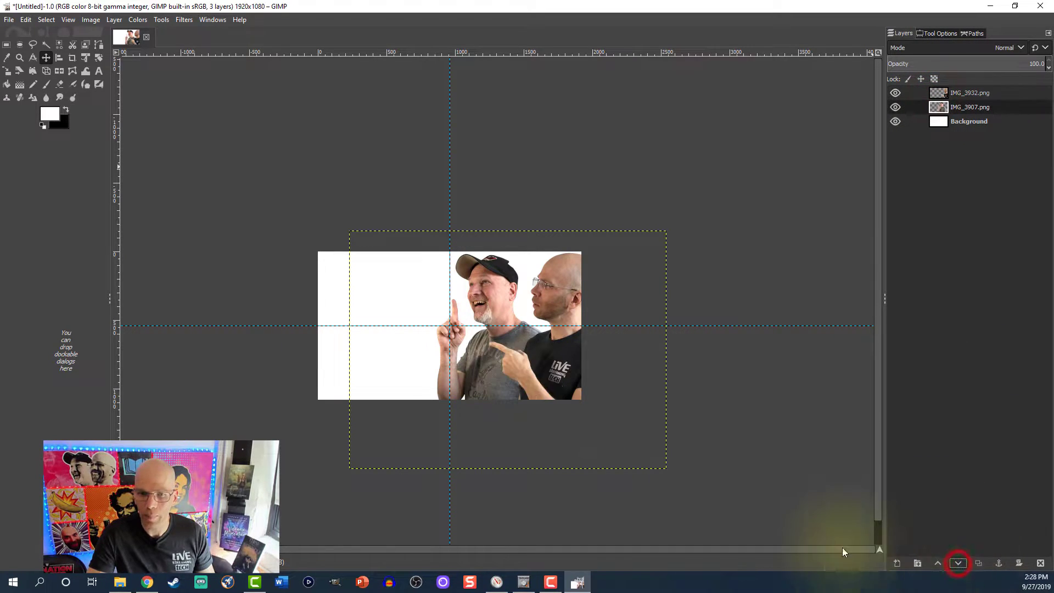
{"action": "left_click", "coordinate": [33, 57]}
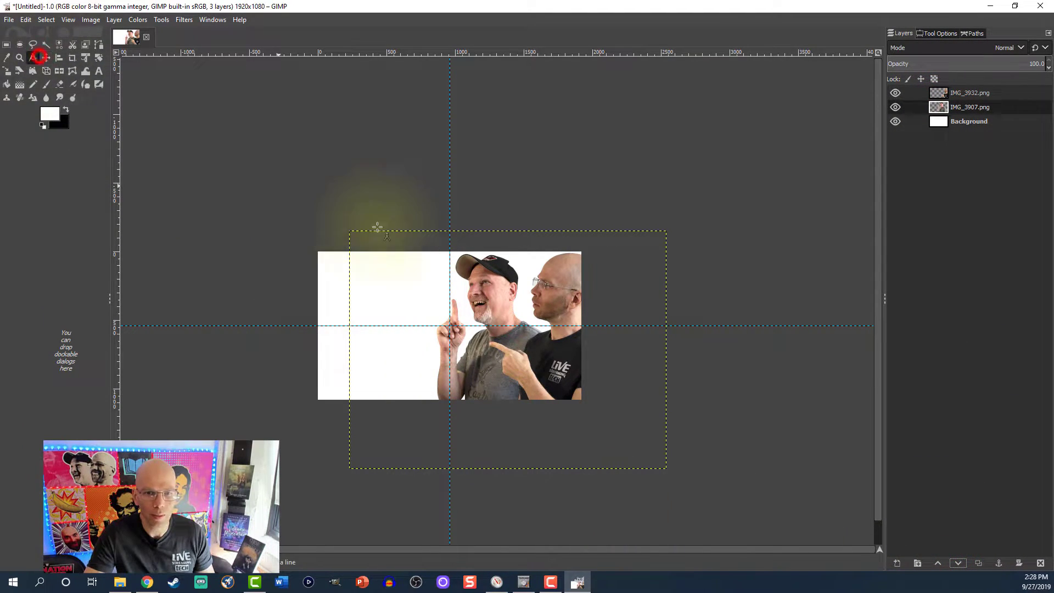
{"action": "left_click_drag", "start_coordinate": [495, 308], "coordinate": [507, 309]}
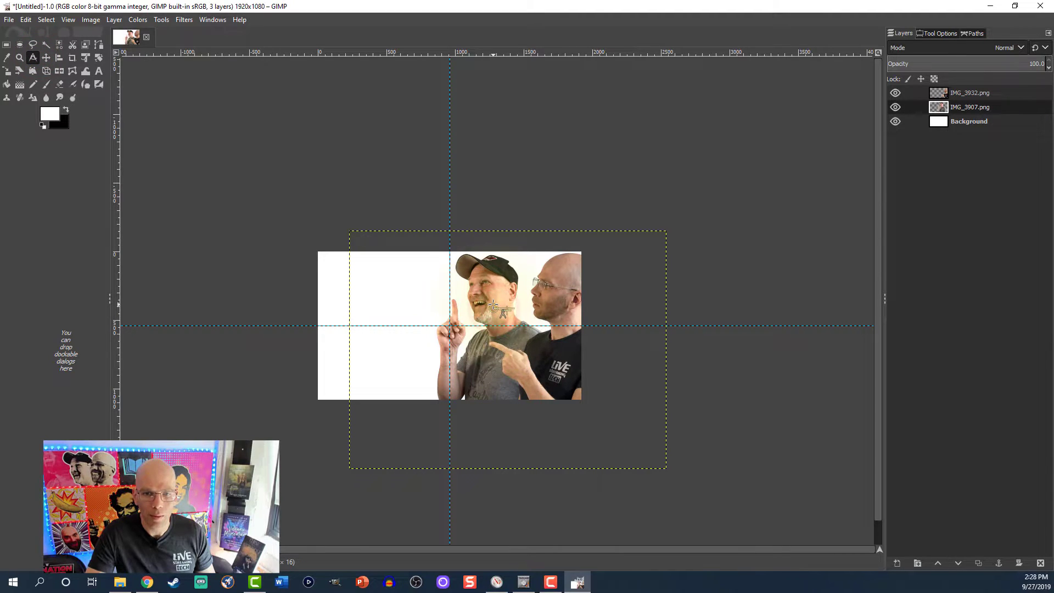
Nudge the capped and bald men's photos about 10 px closer together
{"action": "left_click", "coordinate": [46, 58]}
{"action": "left_click_drag", "start_coordinate": [482, 291], "coordinate": [487, 292]}
{"action": "left_click_drag", "start_coordinate": [560, 303], "coordinate": [555, 303]}
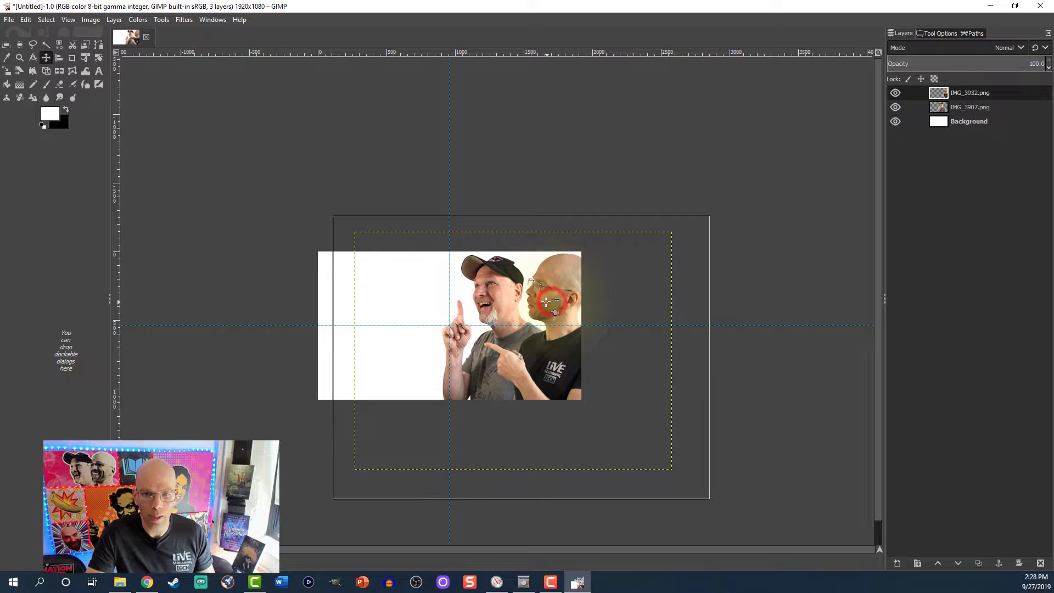
{"action": "left_click", "coordinate": [489, 301]}
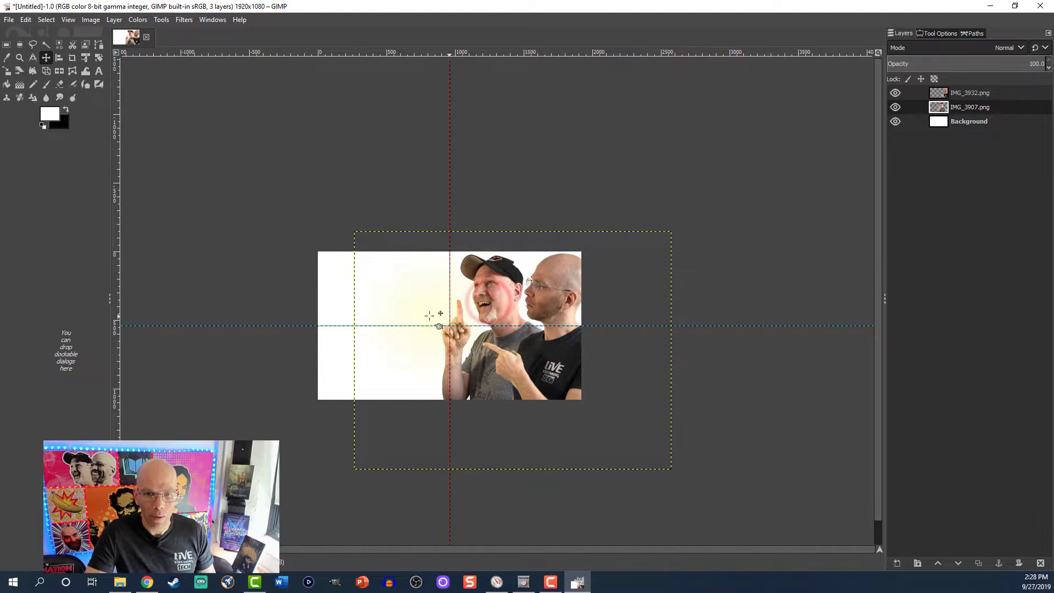
{"action": "left_click", "coordinate": [439, 426]}
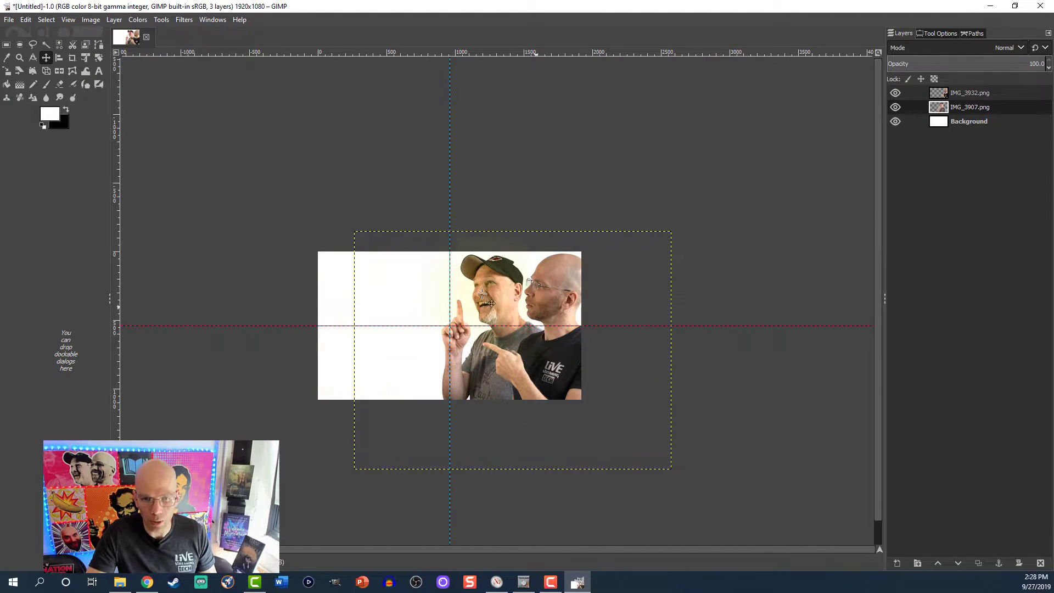
{"action": "left_click", "coordinate": [531, 363]}
{"action": "left_click", "coordinate": [510, 338]}
{"action": "left_click_drag", "start_coordinate": [505, 315], "coordinate": [505, 307]}
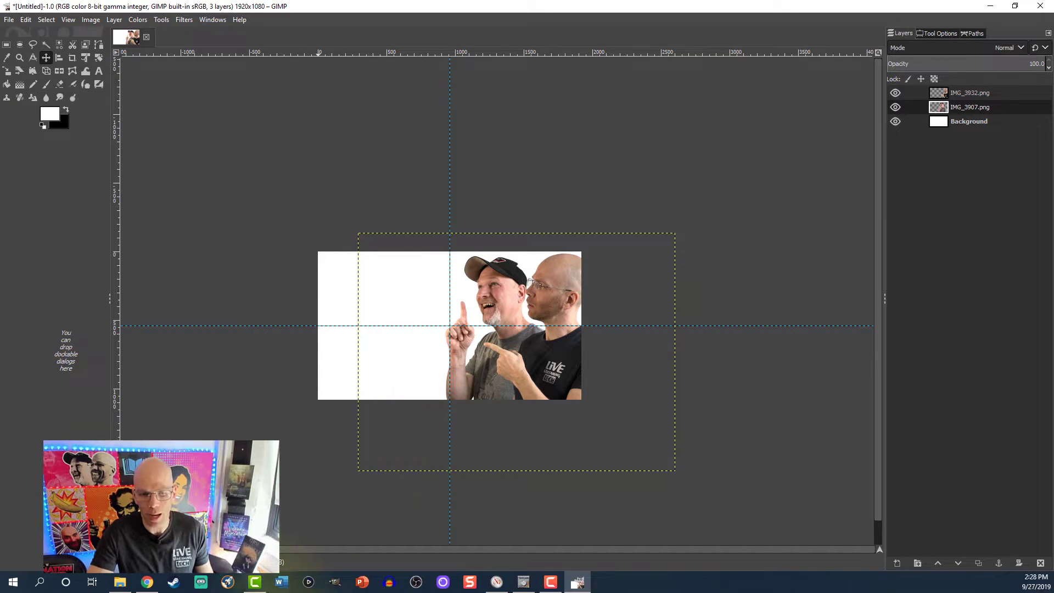
{"action": "left_click", "coordinate": [130, 582]}
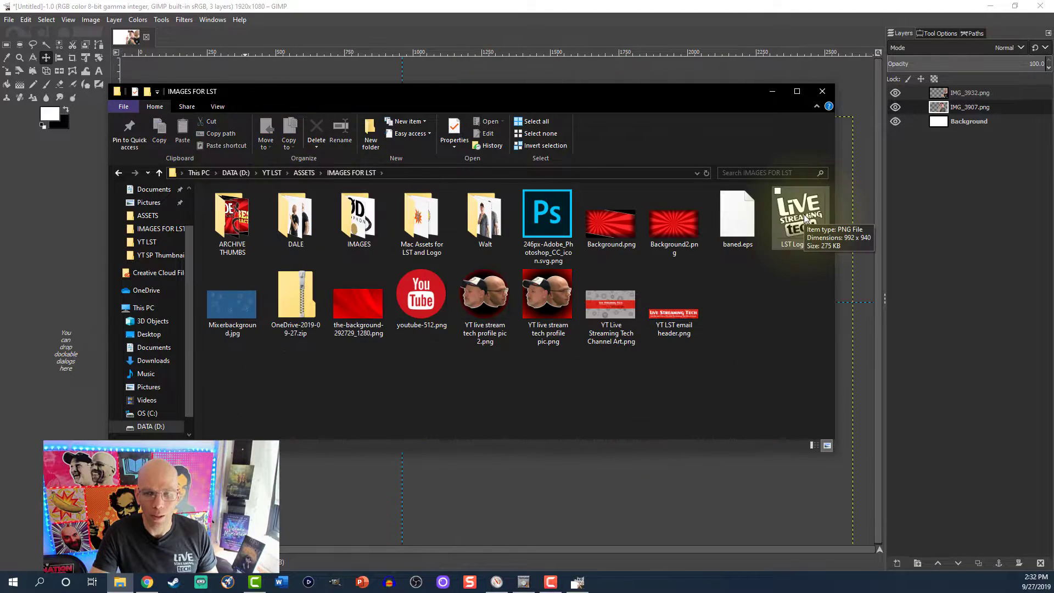
Add LST Logo.png as a layer and move it to the banner's top-left
{"action": "left_click_drag", "start_coordinate": [803, 214], "coordinate": [448, 488]}
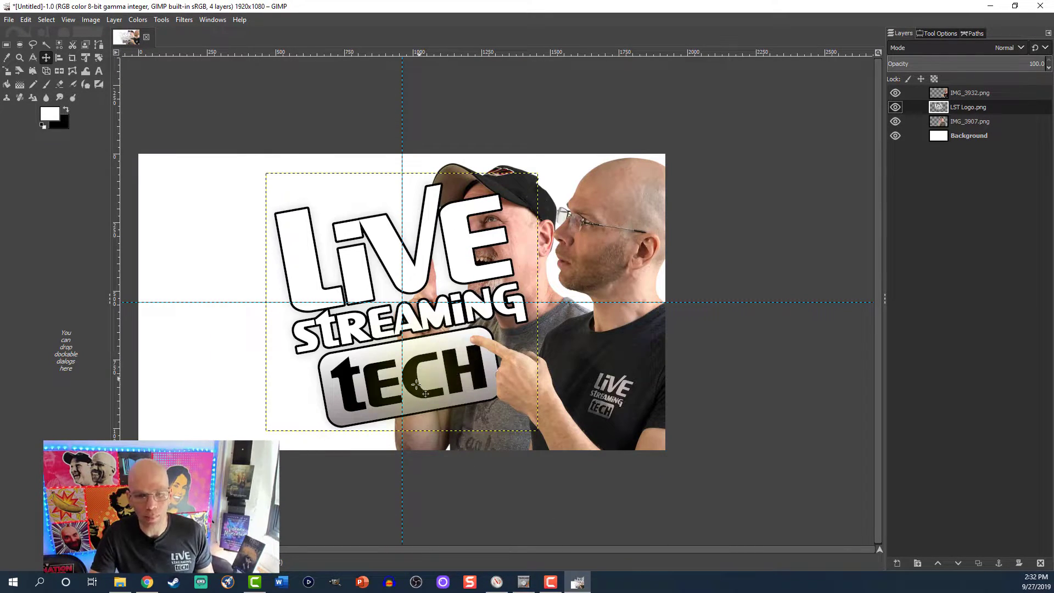
{"action": "scroll", "coordinate": [414, 382], "scroll_direction": "up", "scroll_amount": 1}
{"action": "scroll", "coordinate": [318, 547], "scroll_direction": "up", "scroll_amount": 2}
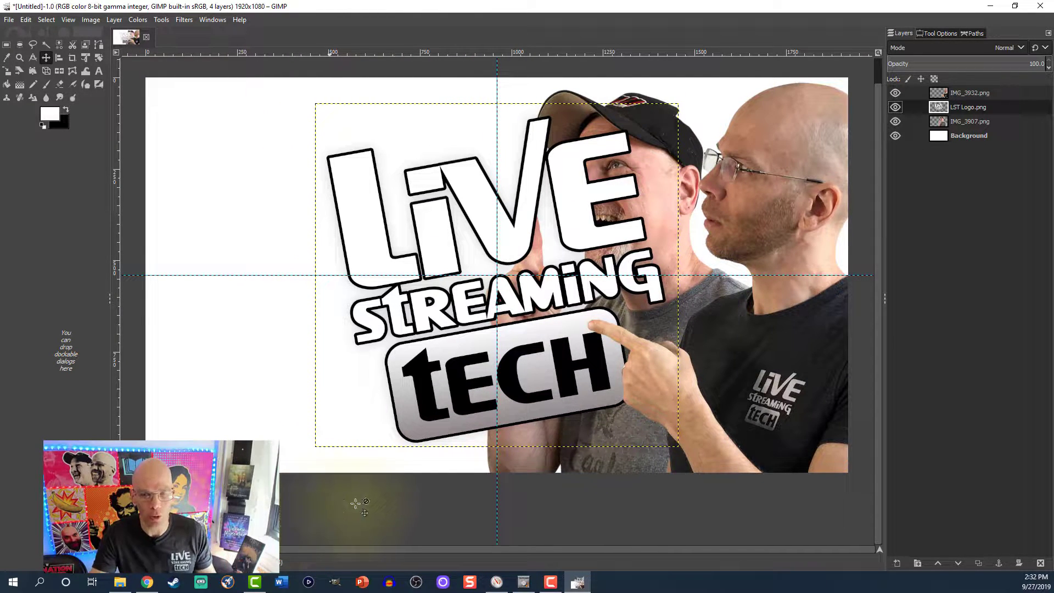
{"action": "left_click", "coordinate": [47, 58]}
{"action": "left_click_drag", "start_coordinate": [470, 379], "coordinate": [321, 349]}
{"action": "left_click_drag", "start_coordinate": [319, 349], "coordinate": [317, 347]}
Scale the logo from 987x935 down to 764x724
{"action": "left_click", "coordinate": [6, 70]}
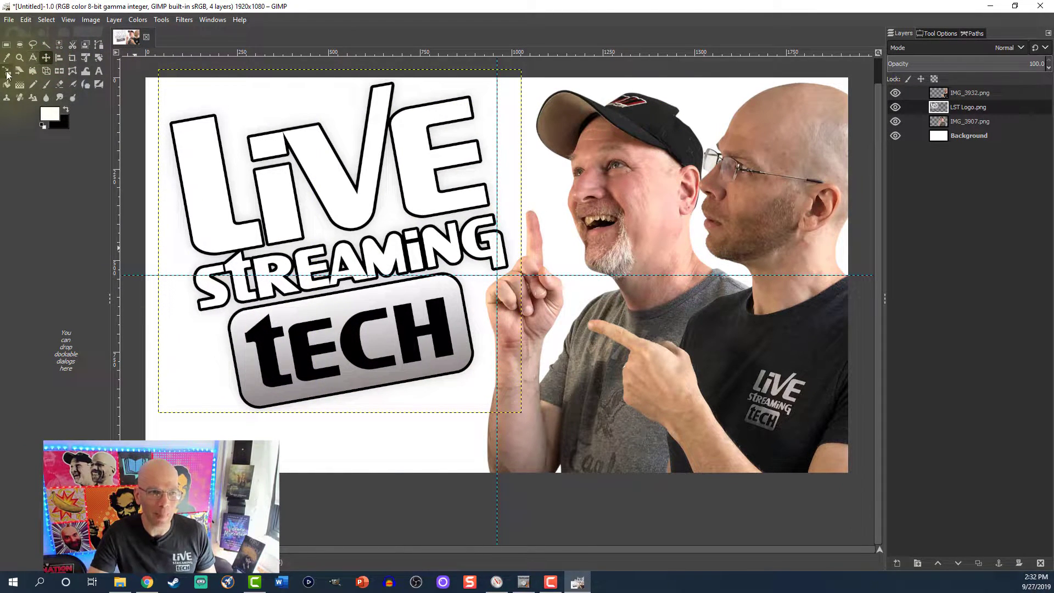
{"action": "left_click", "coordinate": [229, 344]}
{"action": "left_click", "coordinate": [226, 387]}
{"action": "left_click_drag", "start_coordinate": [225, 380], "coordinate": [307, 303]}
{"action": "left_click_drag", "start_coordinate": [392, 208], "coordinate": [325, 223]}
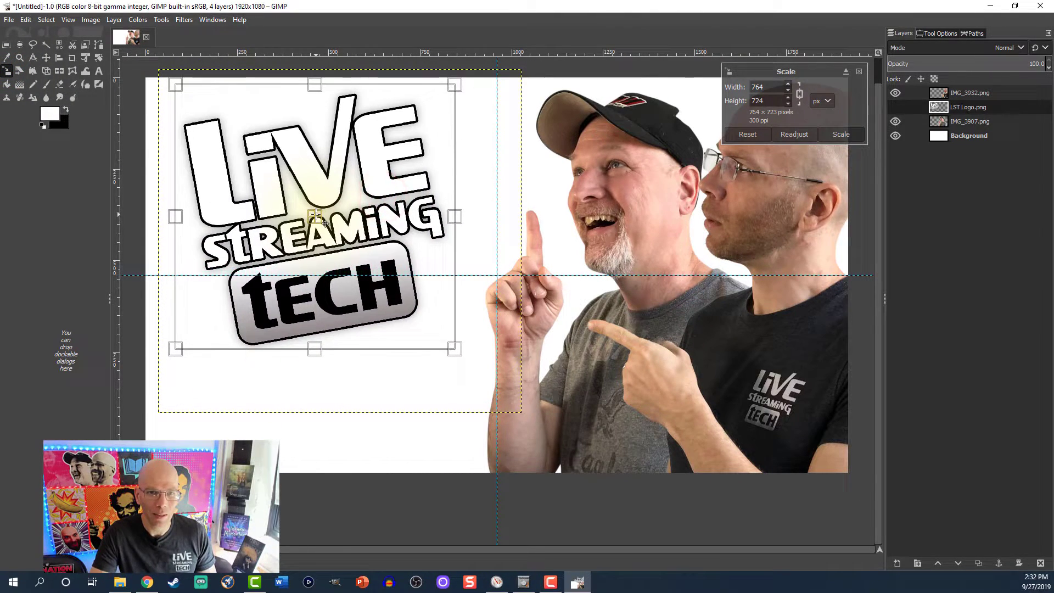
{"action": "left_click", "coordinate": [840, 134]}
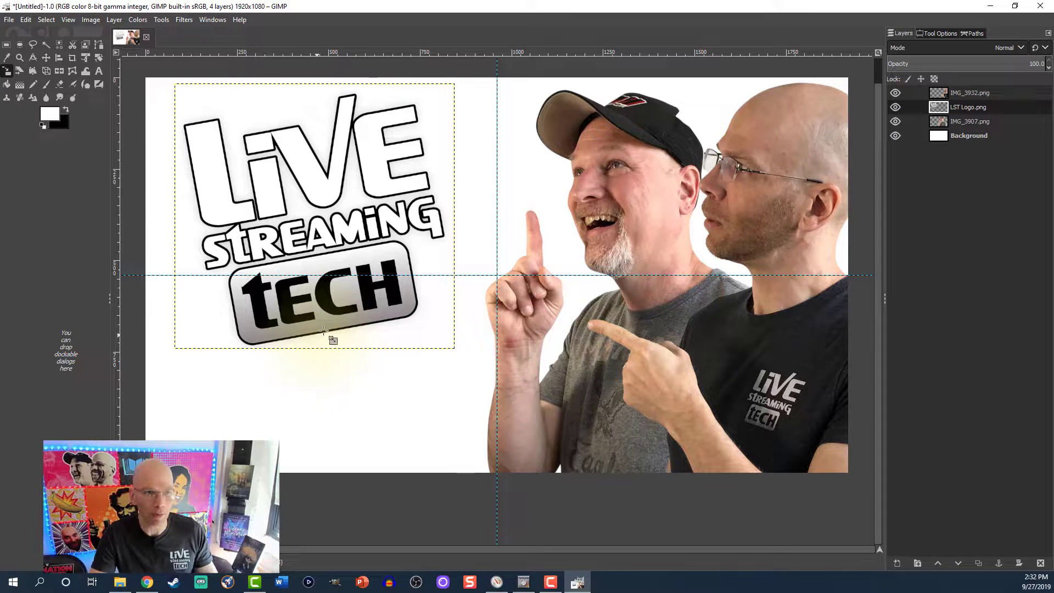
{"action": "left_click", "coordinate": [95, 71]}
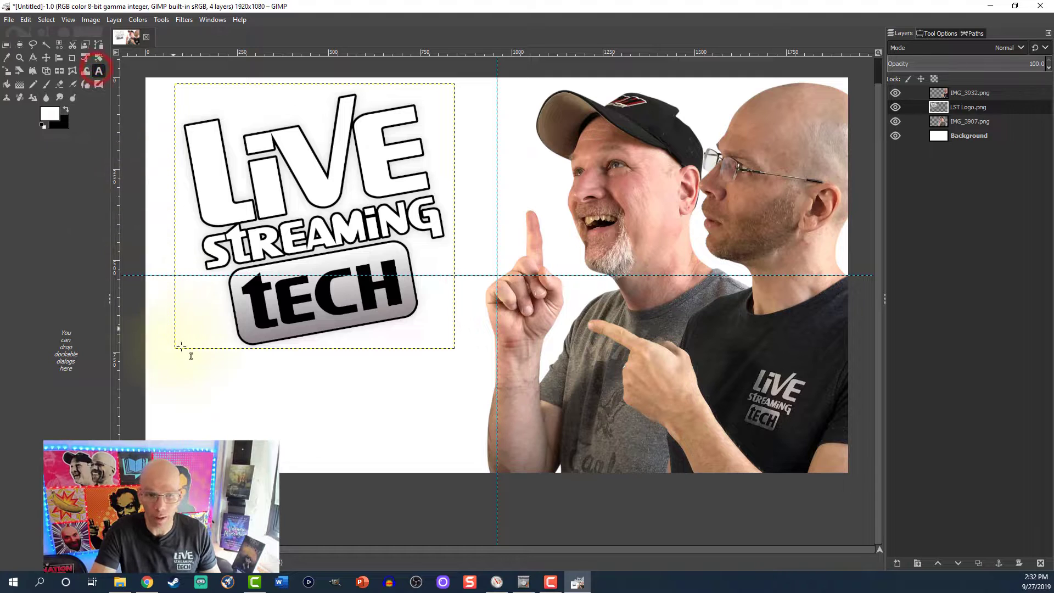
Draw a text box below the logo and type 'Learn'
{"action": "left_click_drag", "start_coordinate": [172, 351], "coordinate": [453, 410]}
{"action": "left_click", "coordinate": [283, 368]}
{"action": "type", "text": "Learn"}
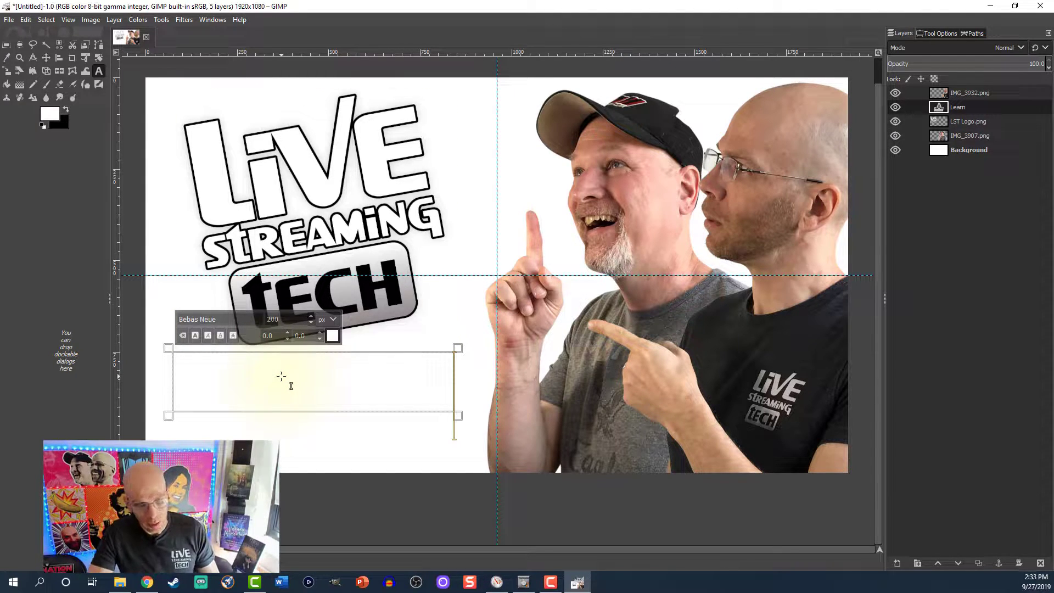
{"action": "double_click", "coordinate": [412, 395]}
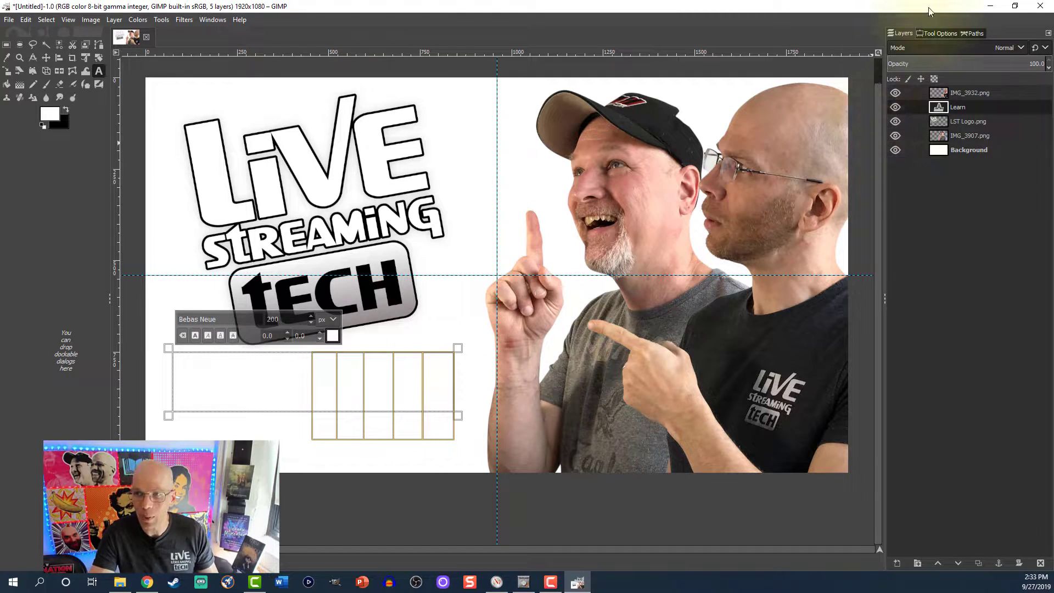
{"action": "left_click", "coordinate": [936, 33]}
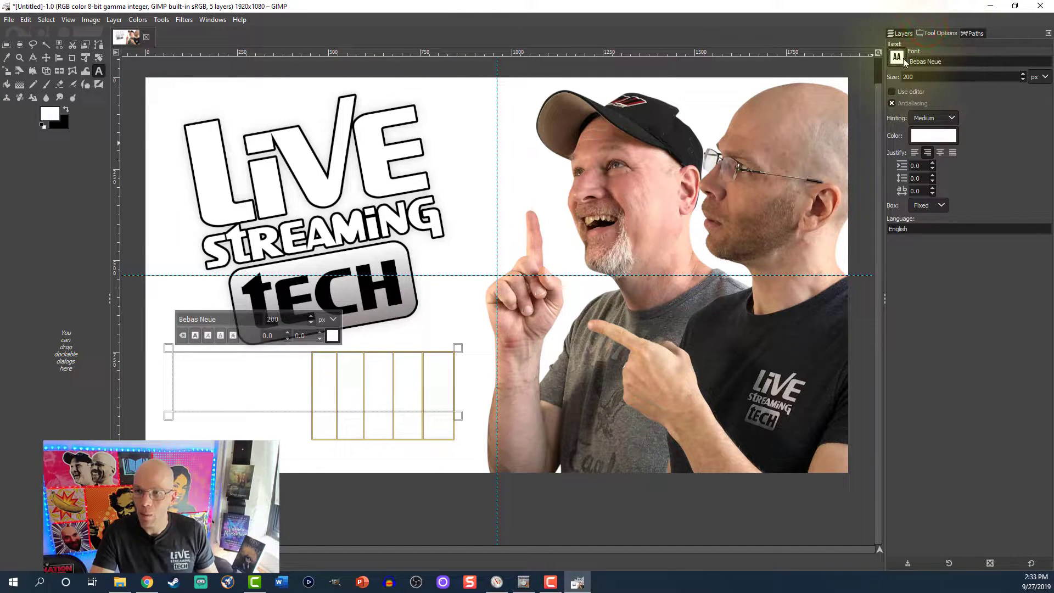
Set the Learn text colour to black
{"action": "left_click", "coordinate": [923, 137]}
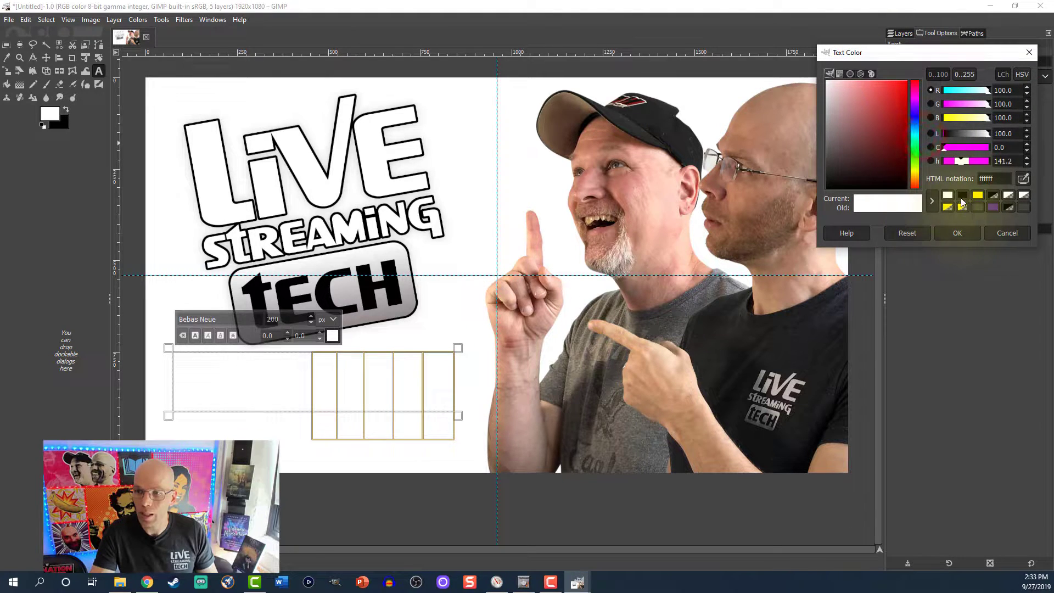
{"action": "left_click", "coordinate": [959, 194]}
{"action": "left_click", "coordinate": [952, 233]}
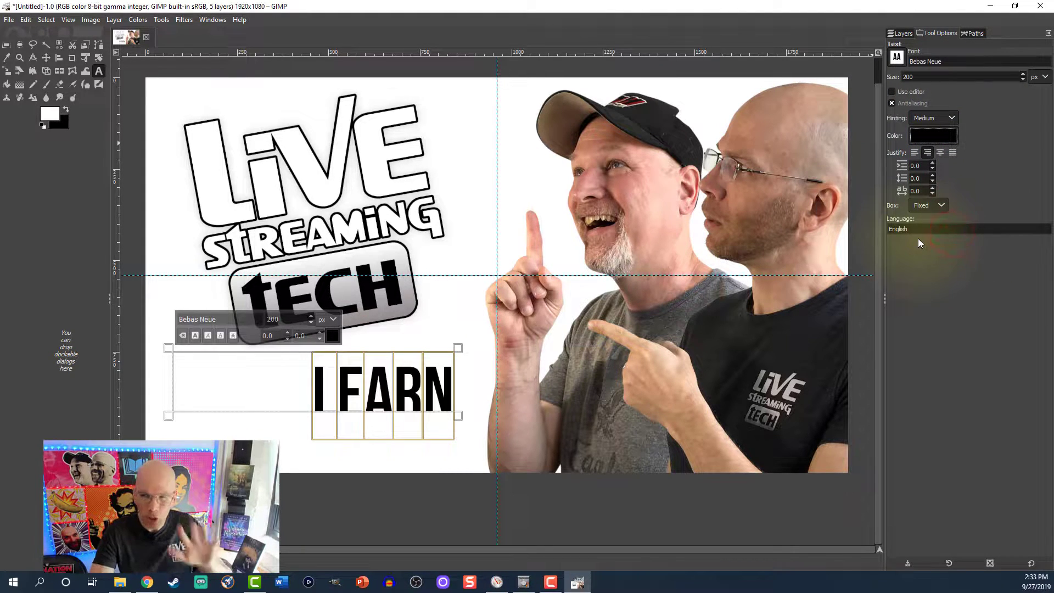
Change the Learn text font from Bebas Neue to ChunkFive
{"action": "left_click", "coordinate": [925, 62]}
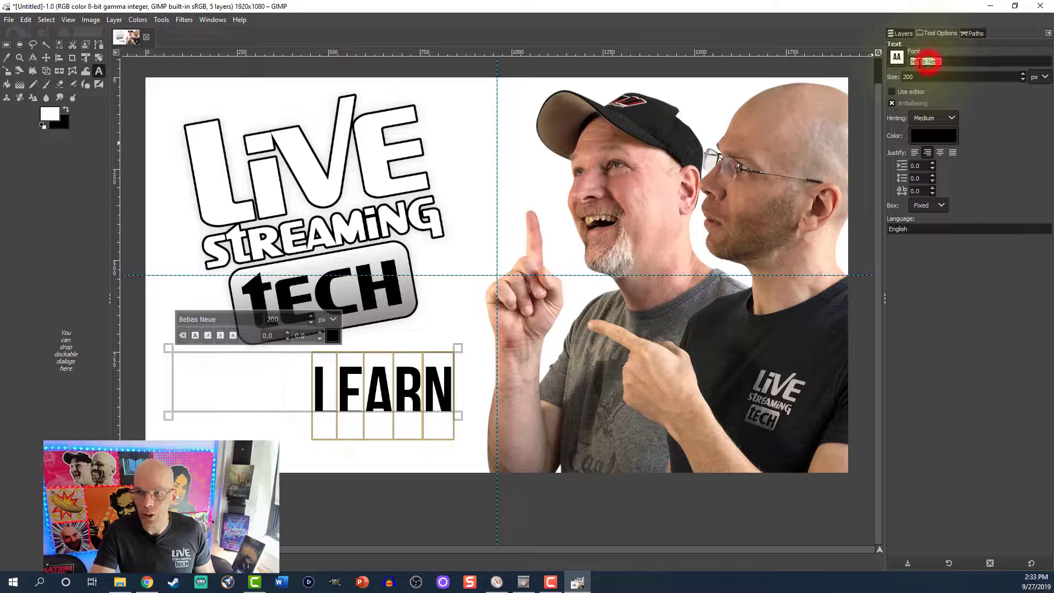
{"action": "left_click", "coordinate": [901, 60]}
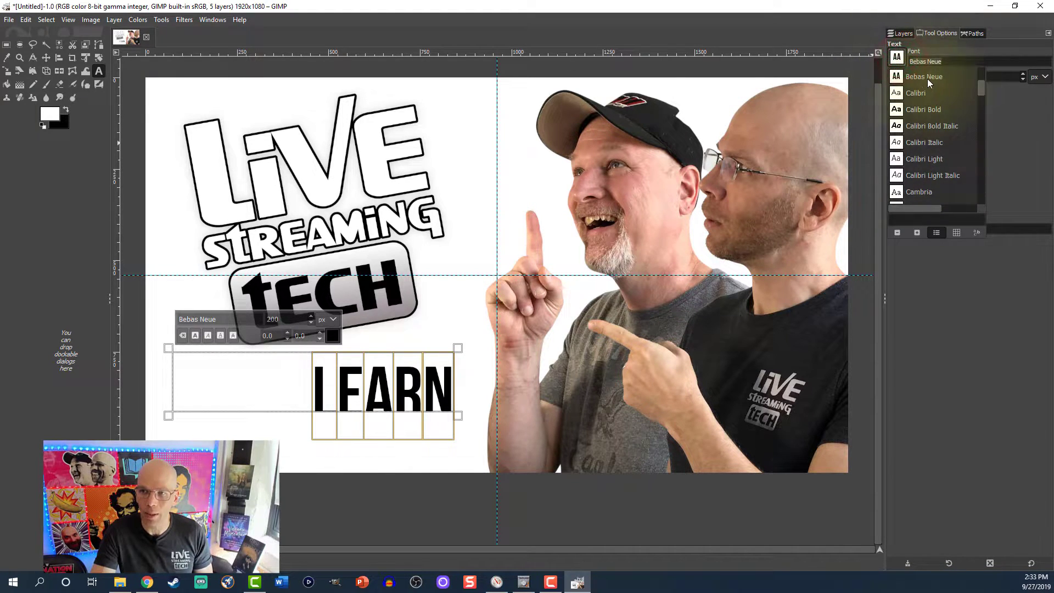
{"action": "scroll", "coordinate": [909, 150], "scroll_direction": "down", "scroll_amount": 2}
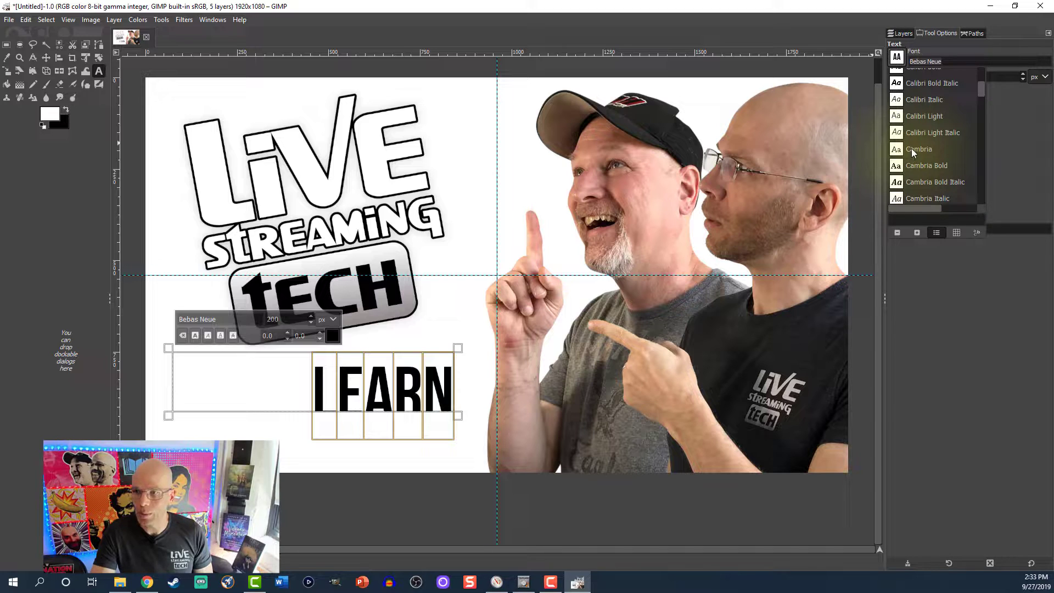
{"action": "double_click", "coordinate": [930, 61]}
{"action": "triple_click", "coordinate": [931, 62]}
{"action": "type", "text": "Chun"}
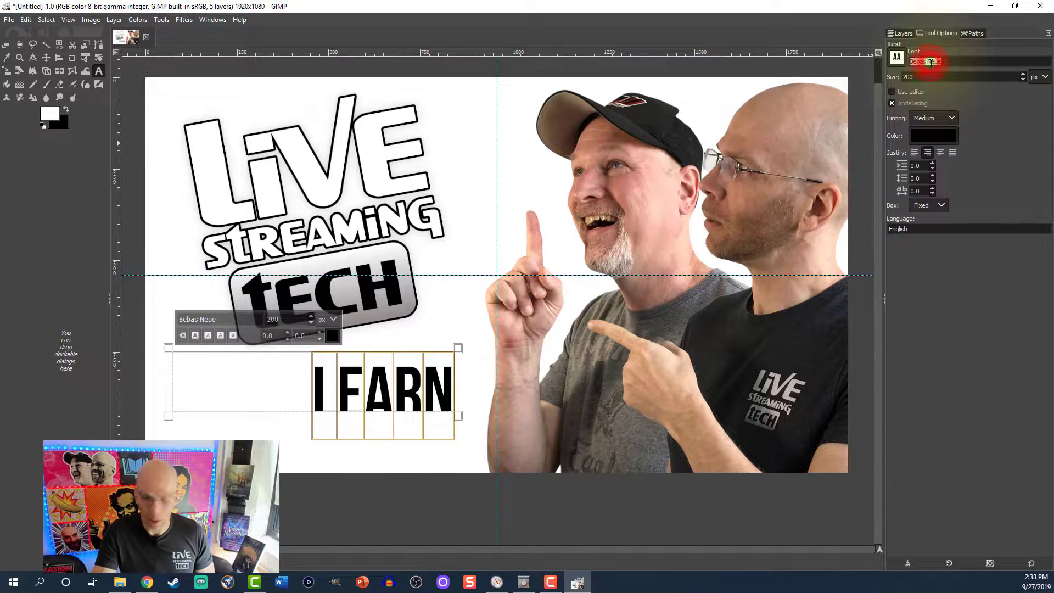
{"action": "key", "text": "BackSpace"}
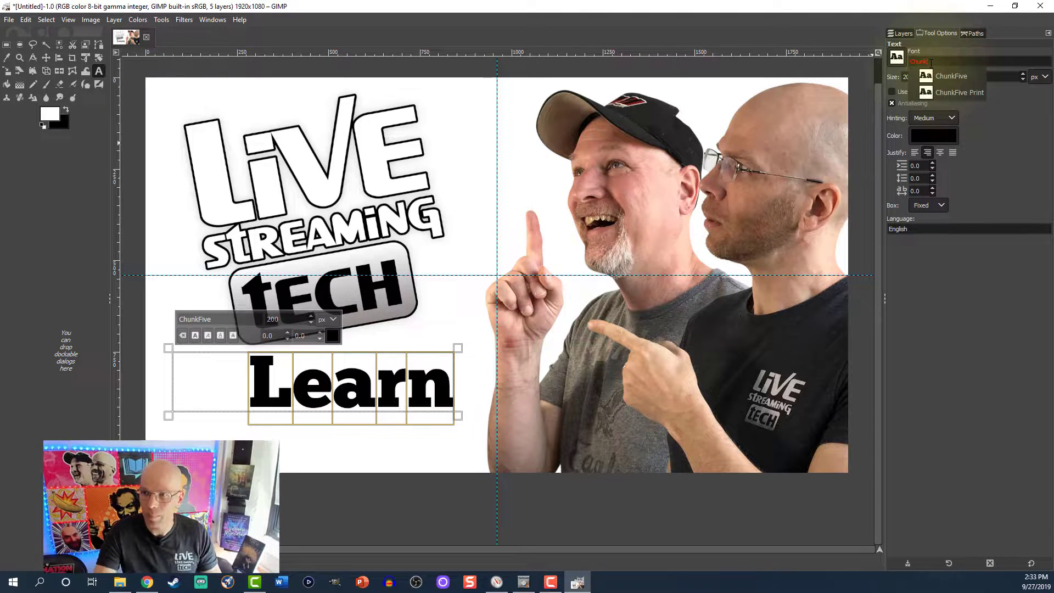
{"action": "left_click", "coordinate": [932, 73]}
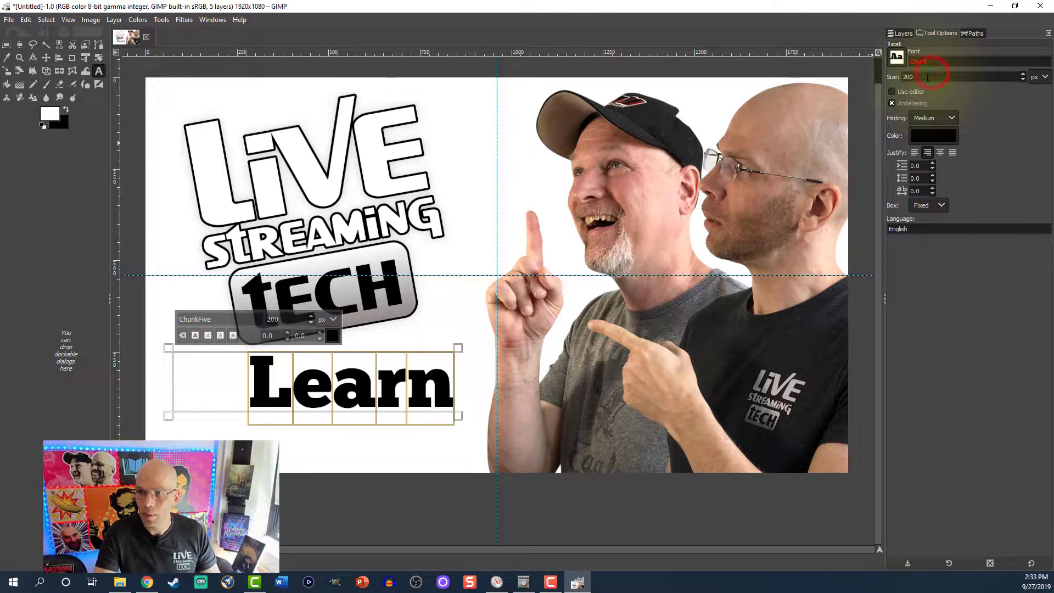
Apply ChunkFive, set the text size to 50 and make the text box fit the text
{"action": "type", "text": "Five"}
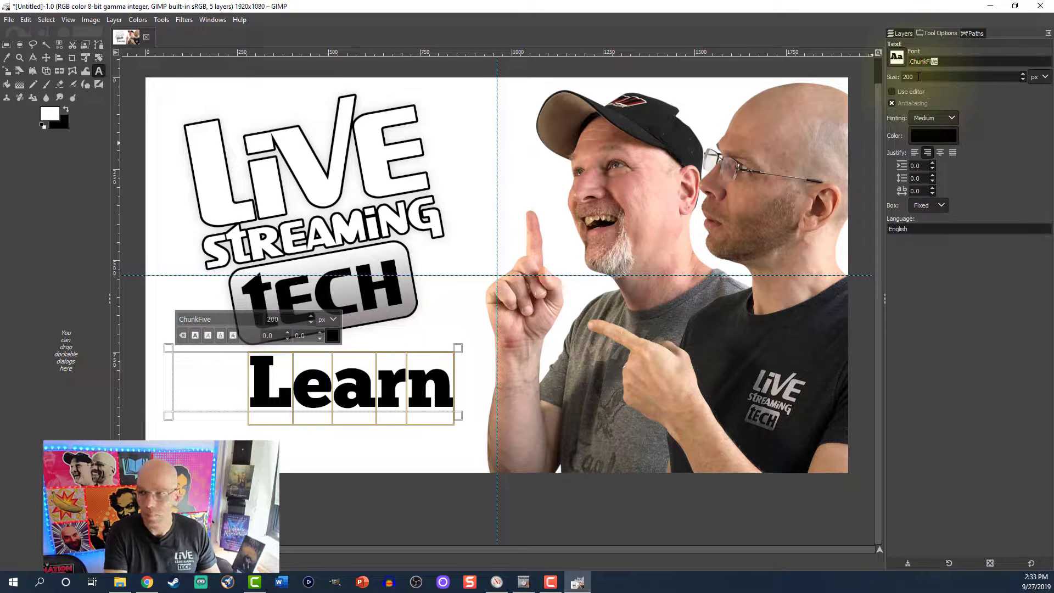
{"action": "left_click", "coordinate": [955, 77]}
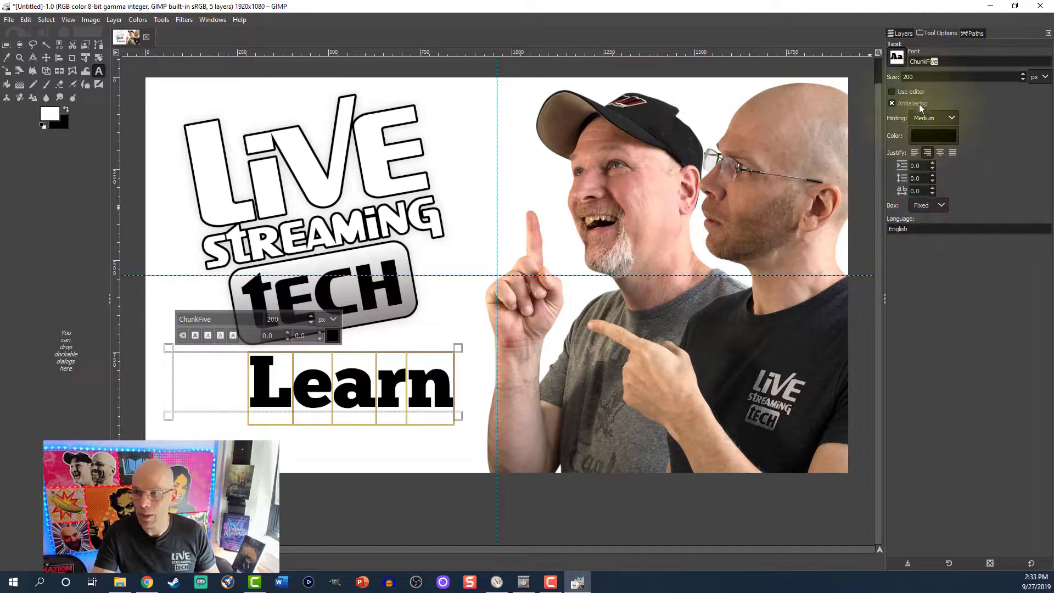
{"action": "type", "text": "1"}
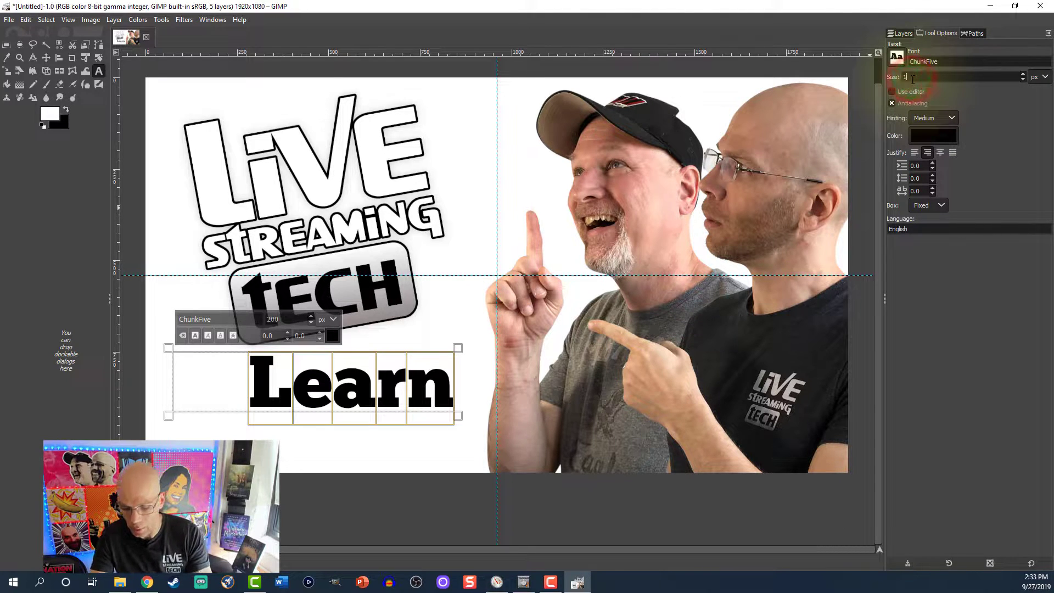
{"action": "type", "text": "00"}
{"action": "key", "text": "Return"}
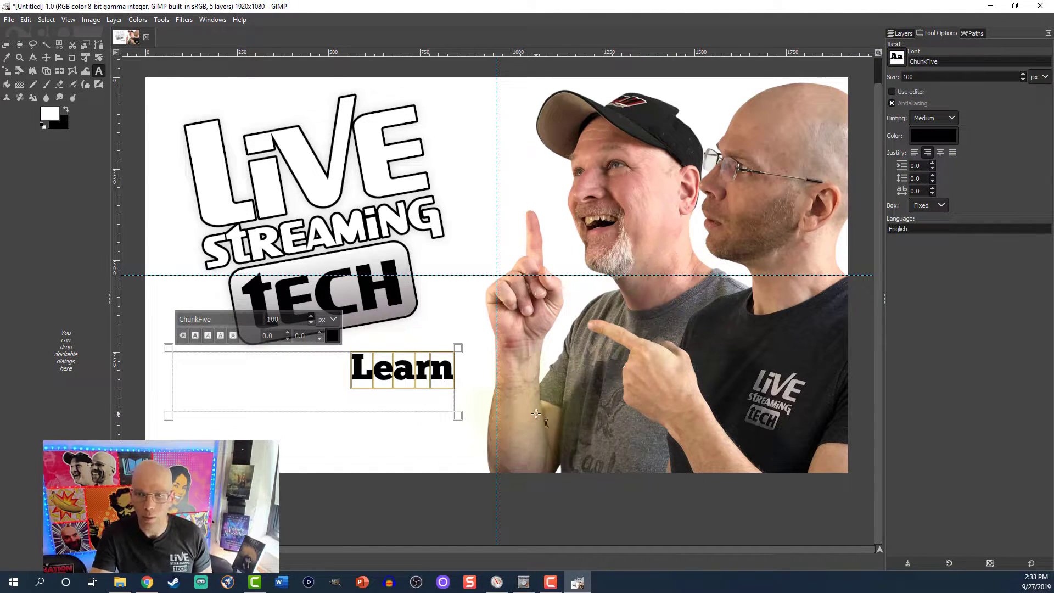
{"action": "left_click", "coordinate": [904, 76]}
{"action": "left_click", "coordinate": [904, 77]}
{"action": "type", "text": "50"}
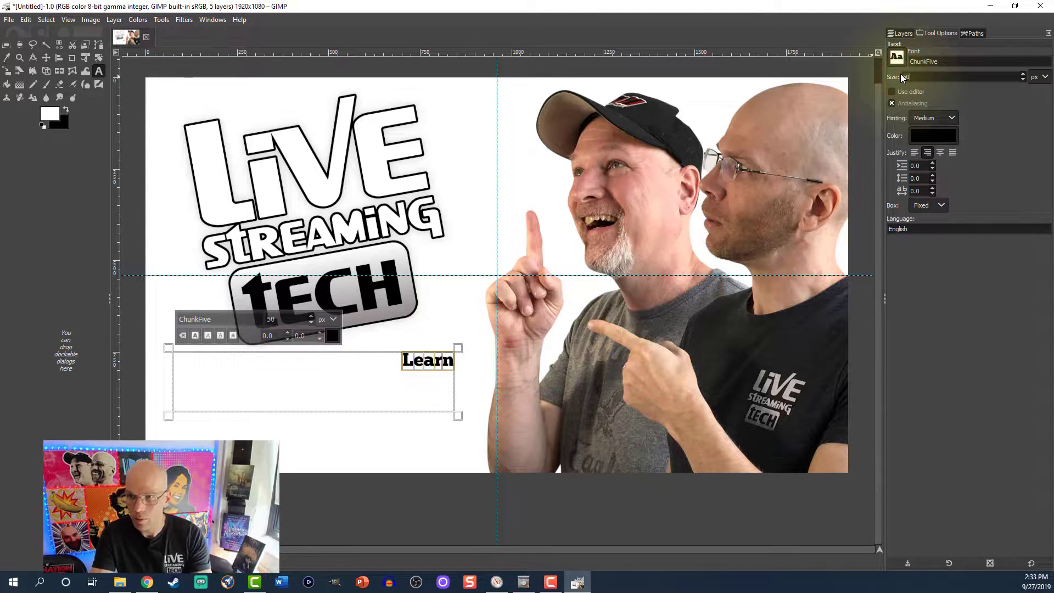
{"action": "left_click", "coordinate": [929, 205]}
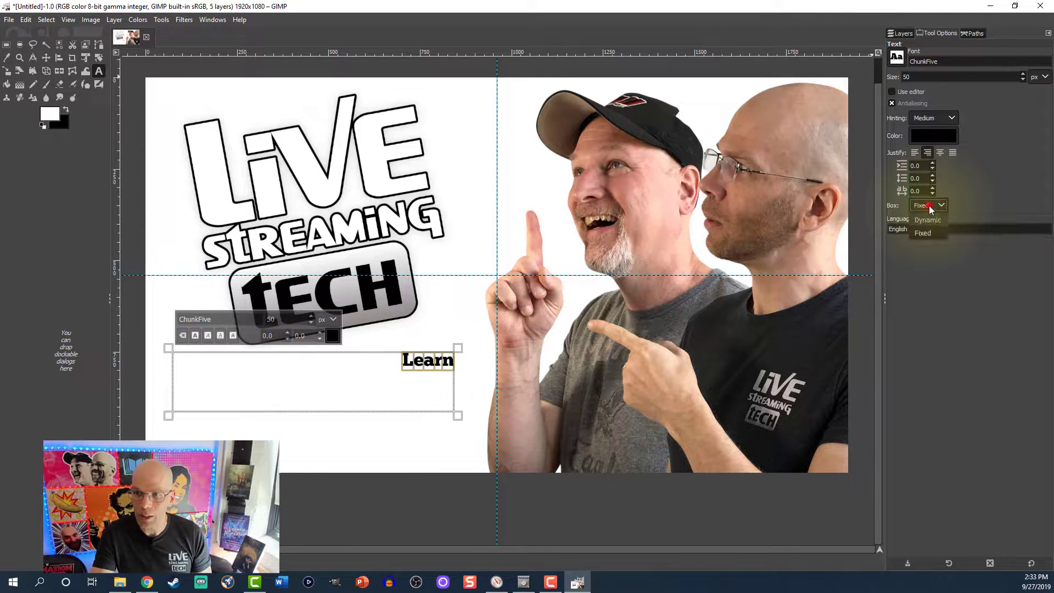
{"action": "left_click", "coordinate": [927, 221]}
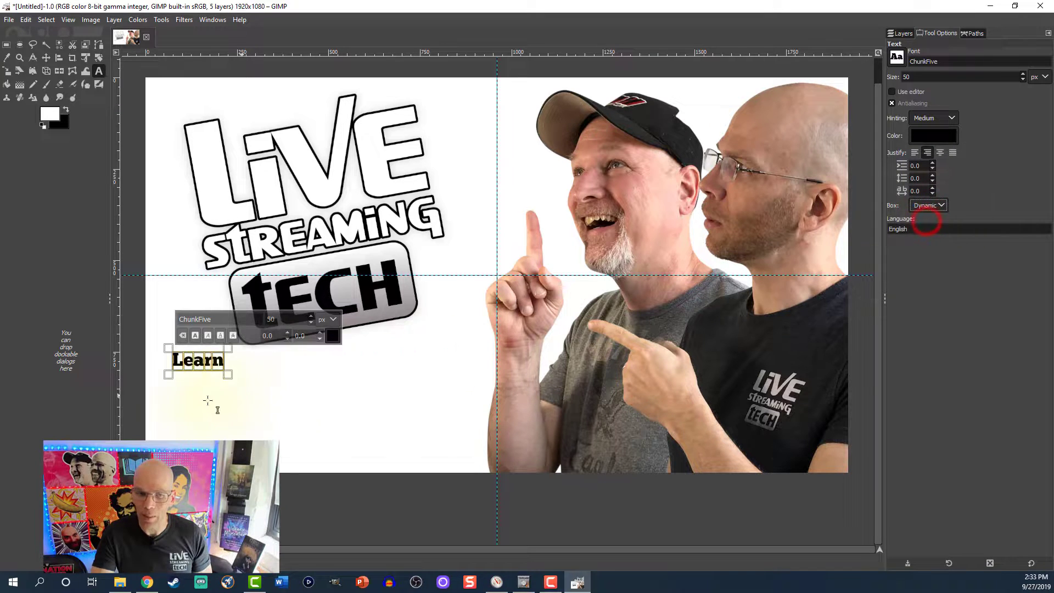
Extend the text to read 'Learn how to live stream online!'
{"action": "left_click", "coordinate": [220, 360]}
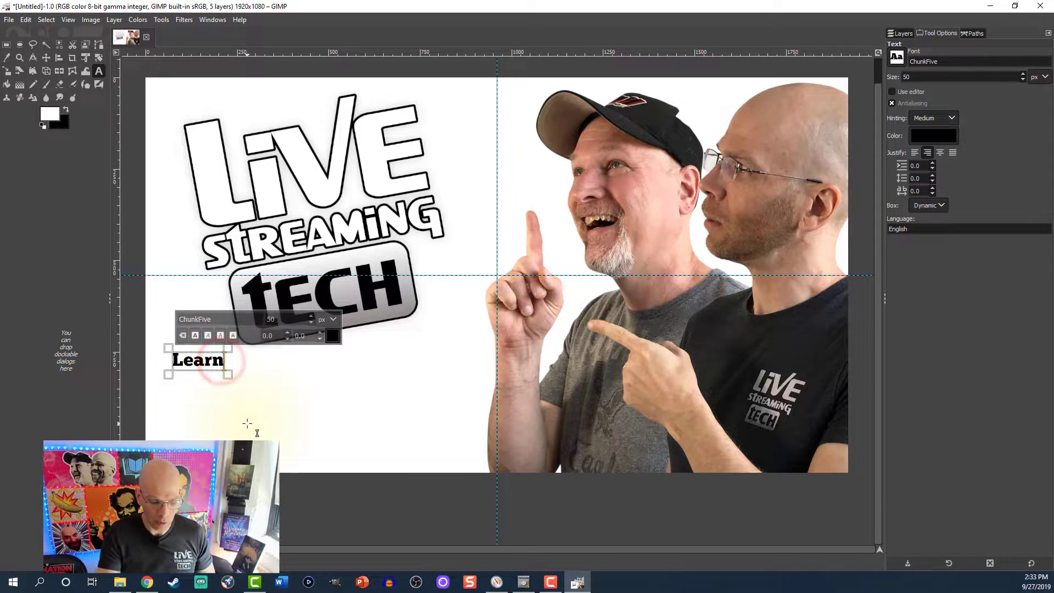
{"action": "type", "text": "how to li"}
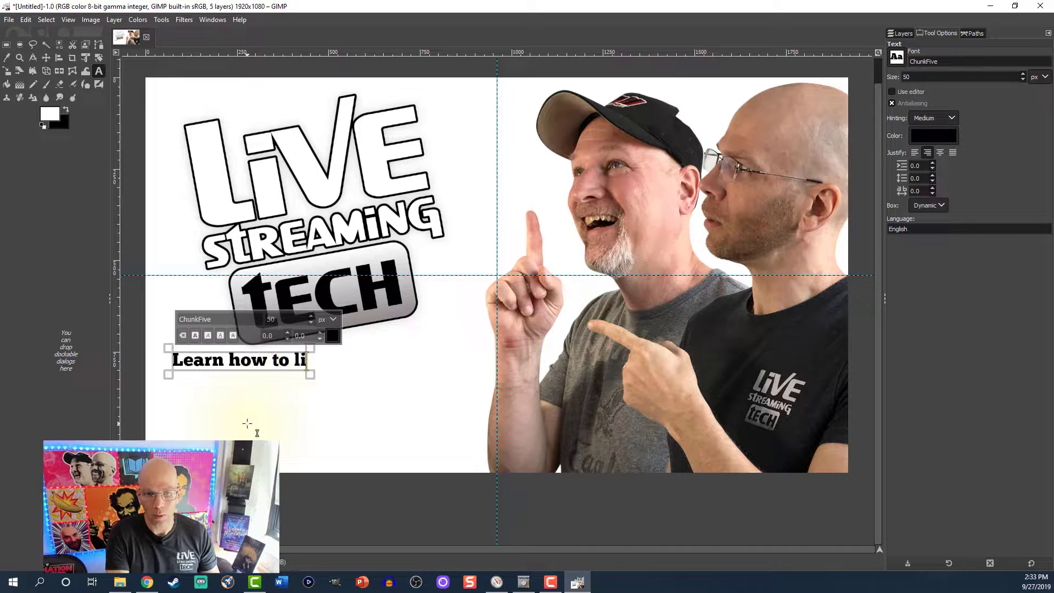
{"action": "type", "text": "ve stream online"}
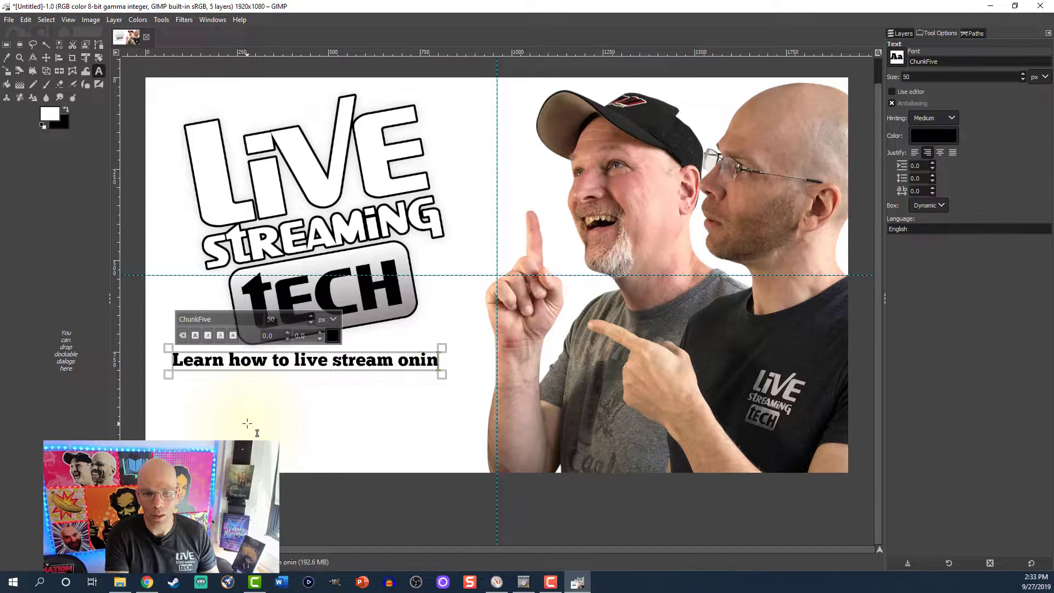
{"action": "key", "text": "BackSpace"}
{"action": "key", "text": "BackSpace"}
{"action": "key", "text": "BackSpace"}
{"action": "key", "text": "BackSpace"}
{"action": "type", "text": "line"}
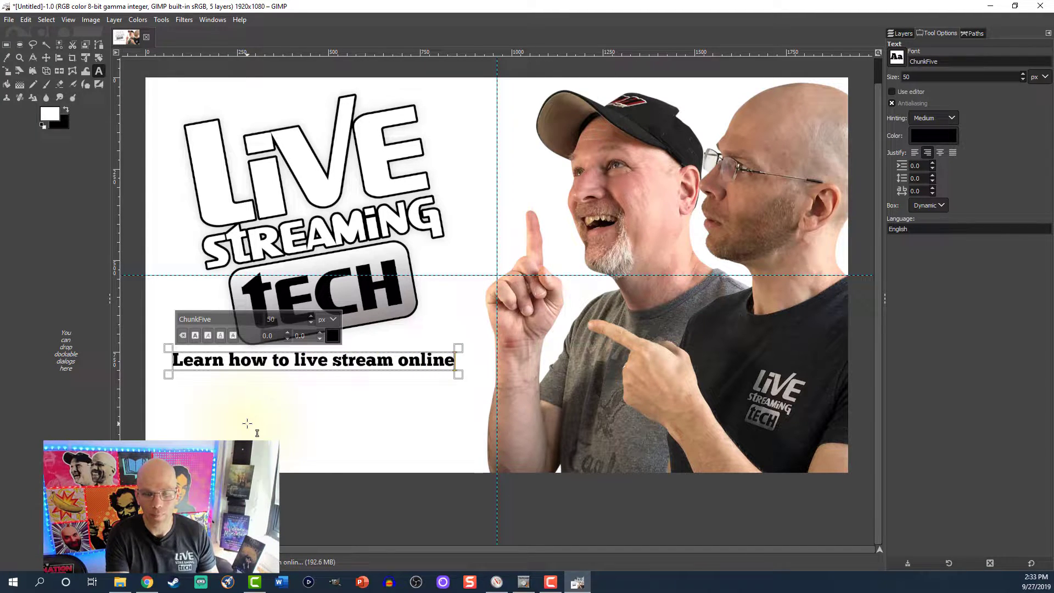
{"action": "type", "text": " inlcud"}
{"action": "key", "text": "BackSpace"}
{"action": "key", "text": "BackSpace"}
{"action": "key", "text": "BackSpace"}
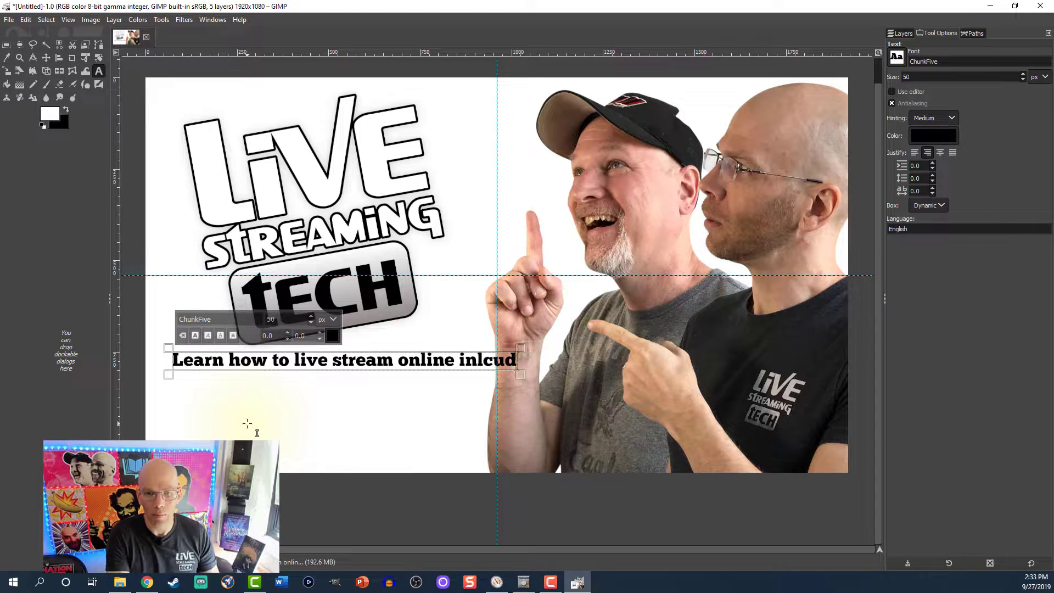
{"action": "key", "text": "BackSpace"}
{"action": "type", "text": "cludi"}
{"action": "key", "text": "BackSpace"}
{"action": "key", "text": "BackSpace"}
{"action": "key", "text": "BackSpace"}
{"action": "key", "text": "BackSpace"}
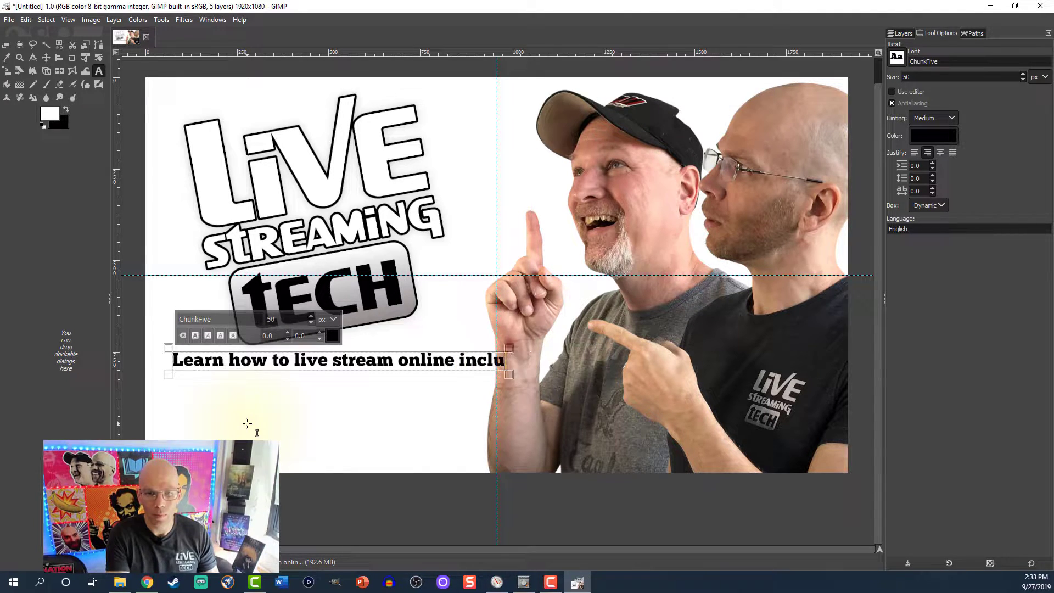
{"action": "key", "text": "BackSpace"}
{"action": "key", "text": "BackSpace"}
{"action": "key", "text": "BackSpace"}
{"action": "key", "text": "BackSpace"}
{"action": "type", "text": "!"}
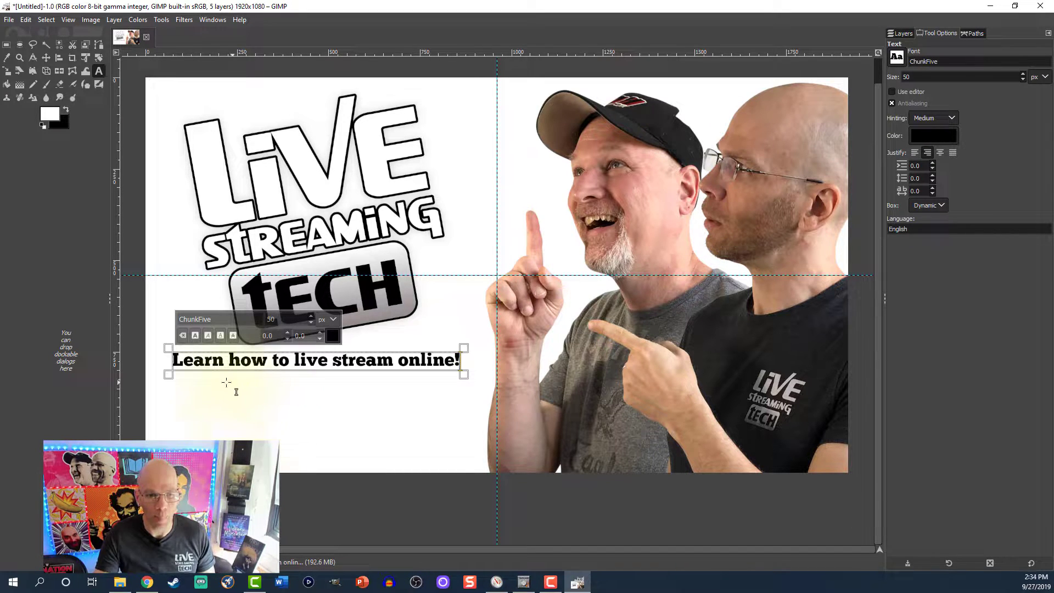
Nudge the tagline slightly right and down with the Move tool
{"action": "left_click", "coordinate": [45, 57]}
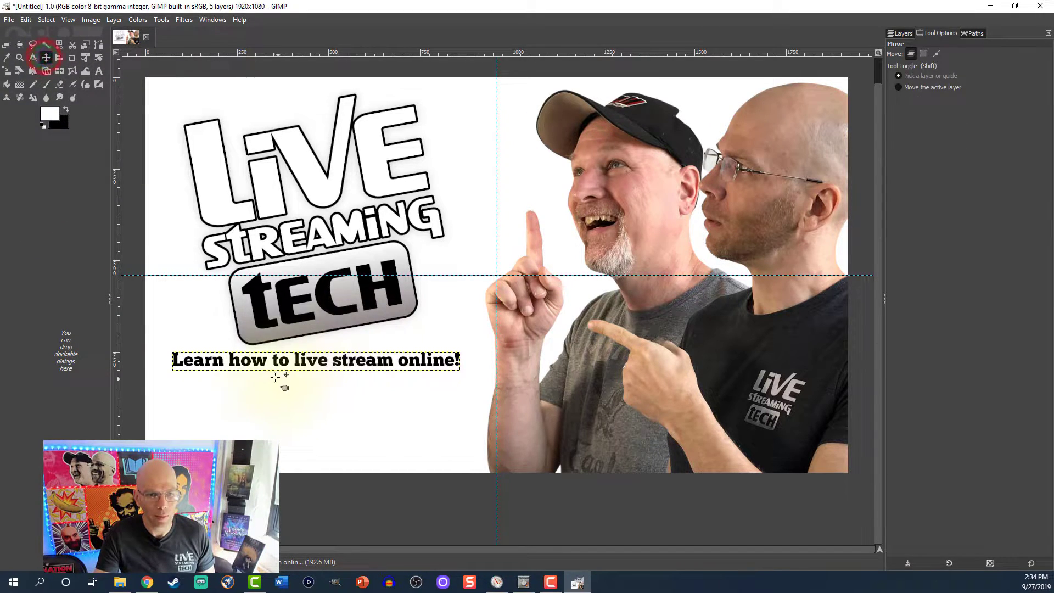
{"action": "left_click_drag", "start_coordinate": [275, 361], "coordinate": [281, 363]}
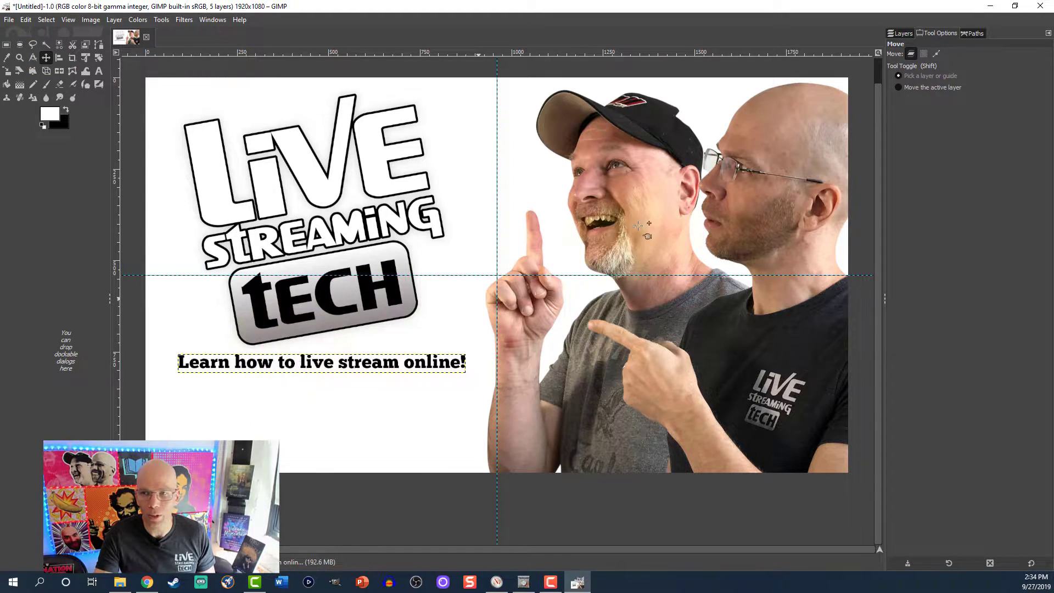
{"action": "left_click", "coordinate": [900, 34]}
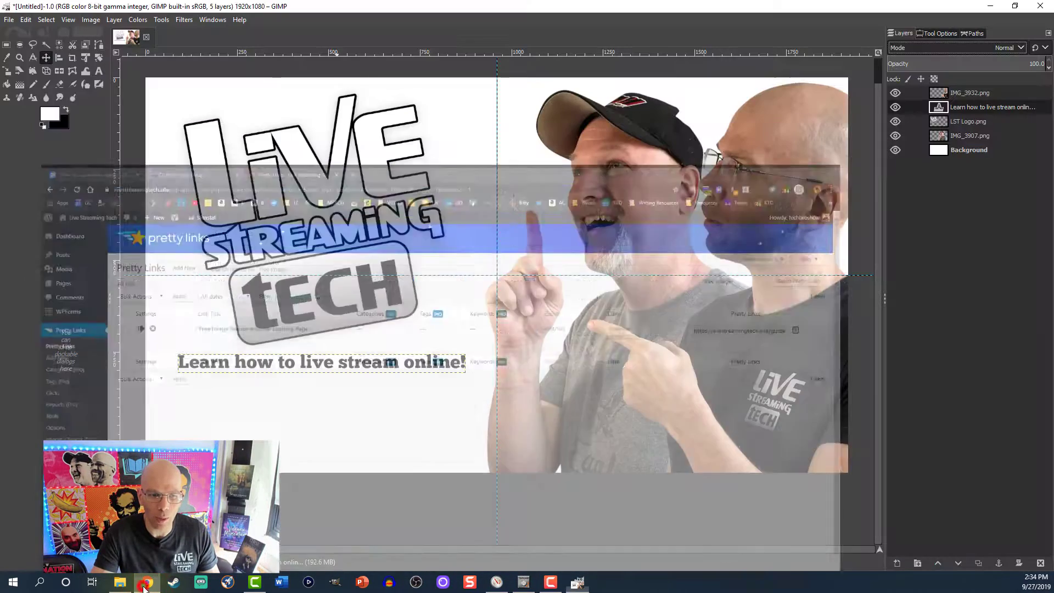
{"action": "left_click", "coordinate": [148, 583]}
Add Background2.png as a layer and lower it beneath both men's photos
{"action": "left_click", "coordinate": [120, 582]}
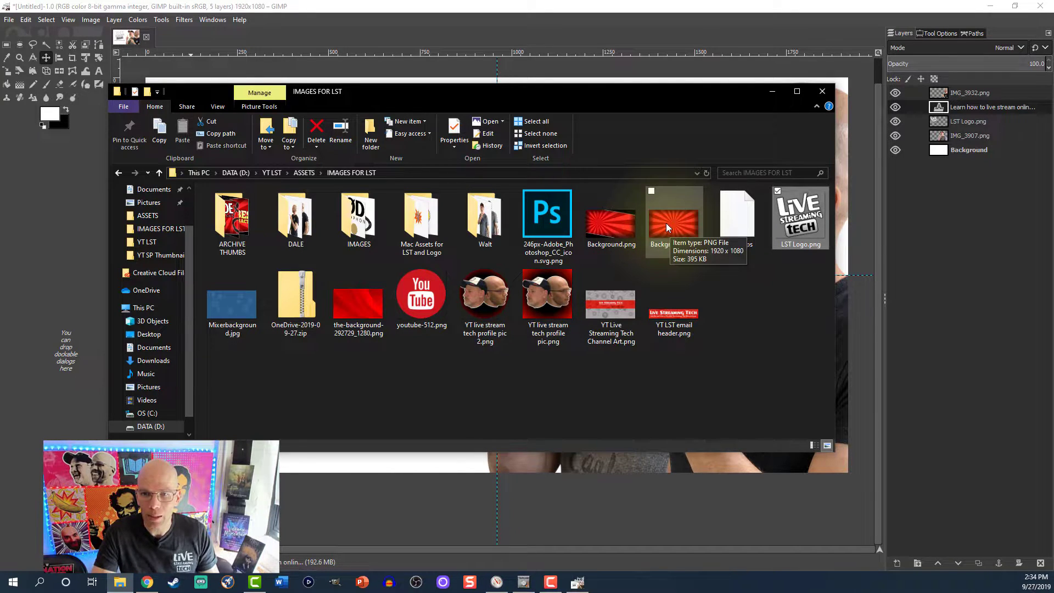
{"action": "left_click_drag", "start_coordinate": [666, 223], "coordinate": [510, 501]}
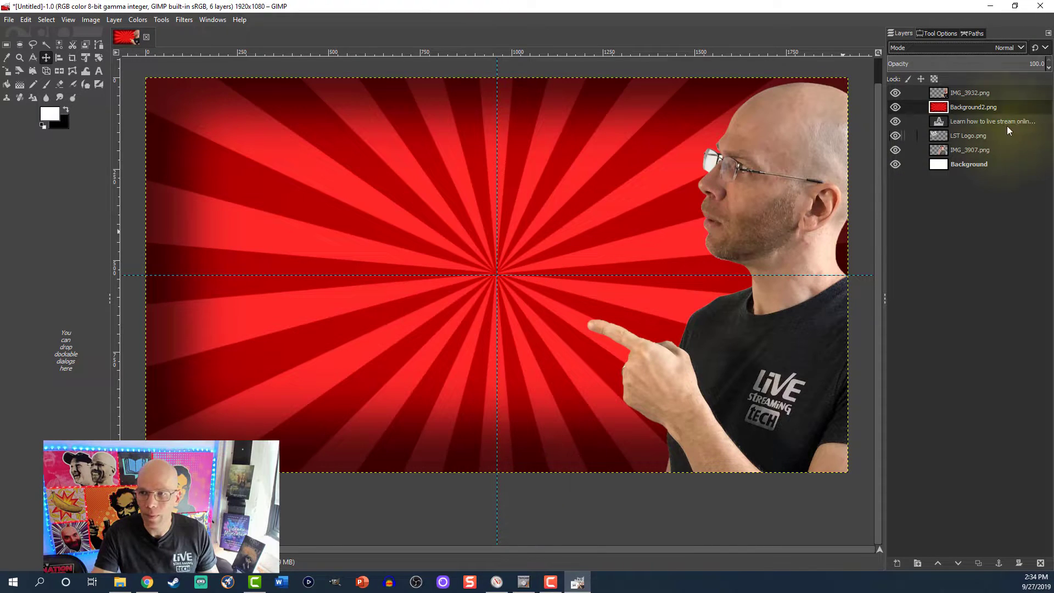
{"action": "left_click", "coordinate": [939, 107]}
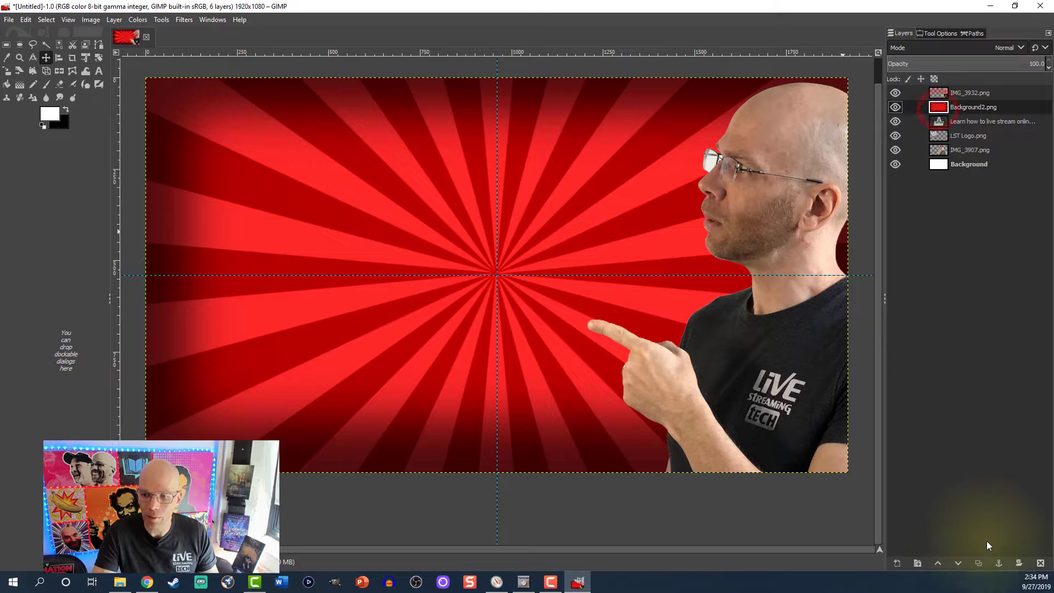
{"action": "left_click", "coordinate": [958, 563]}
{"action": "left_click", "coordinate": [958, 563]}
{"action": "left_click", "coordinate": [958, 562]}
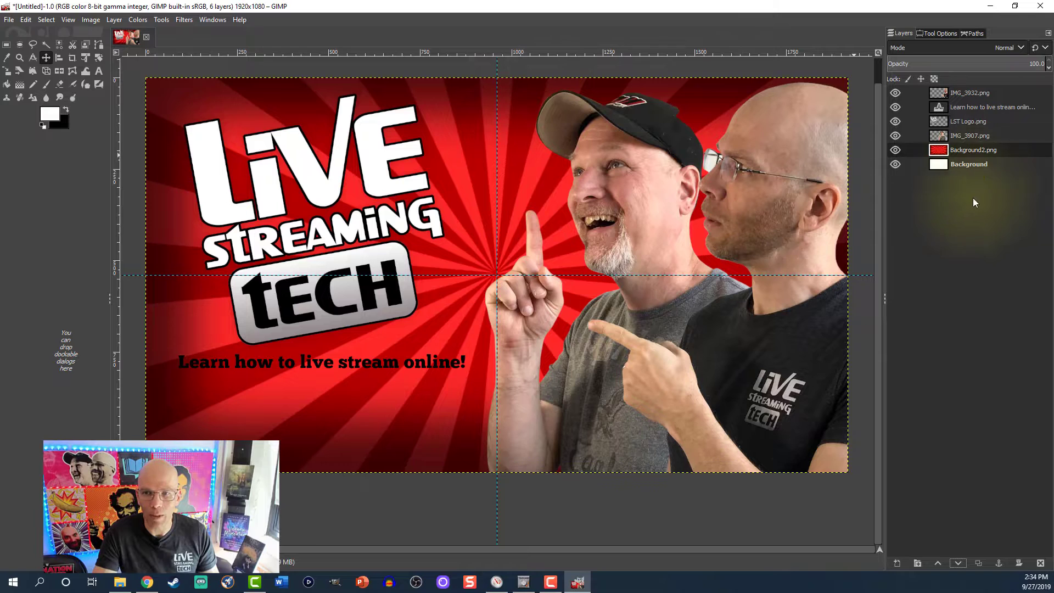
{"action": "left_click_drag", "start_coordinate": [491, 498], "coordinate": [563, 590]}
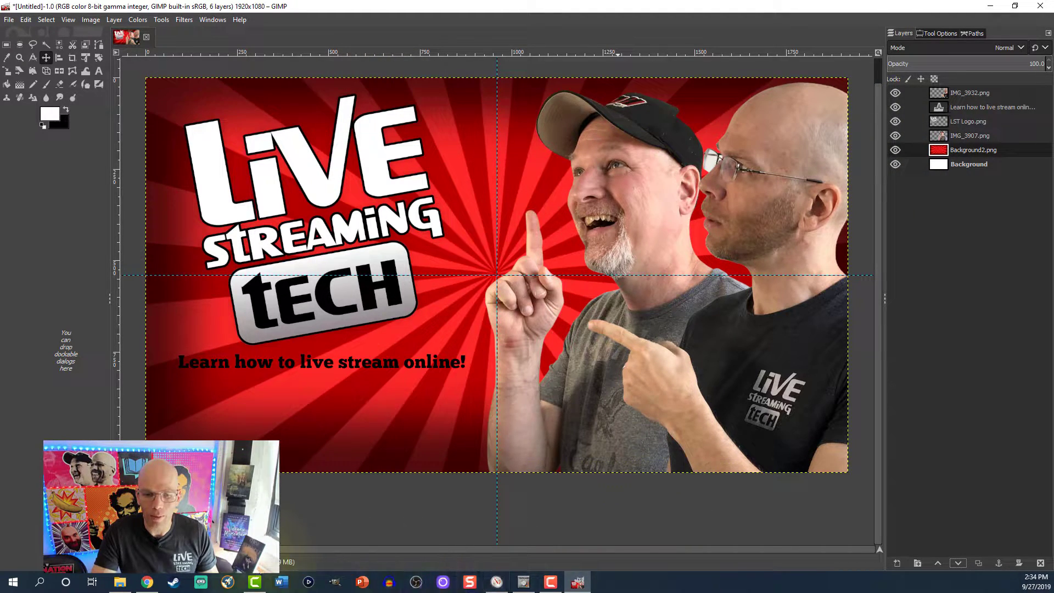
{"action": "left_click", "coordinate": [120, 583]}
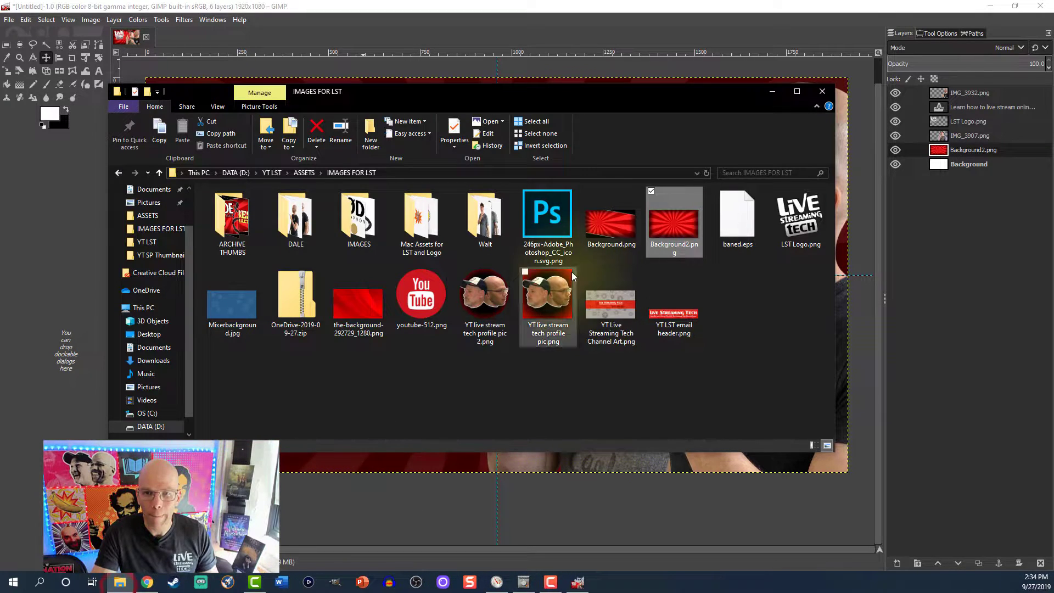
Import Background.png as a layer above Background2.png and box-select the tagline area
{"action": "left_click_drag", "start_coordinate": [603, 223], "coordinate": [526, 496]}
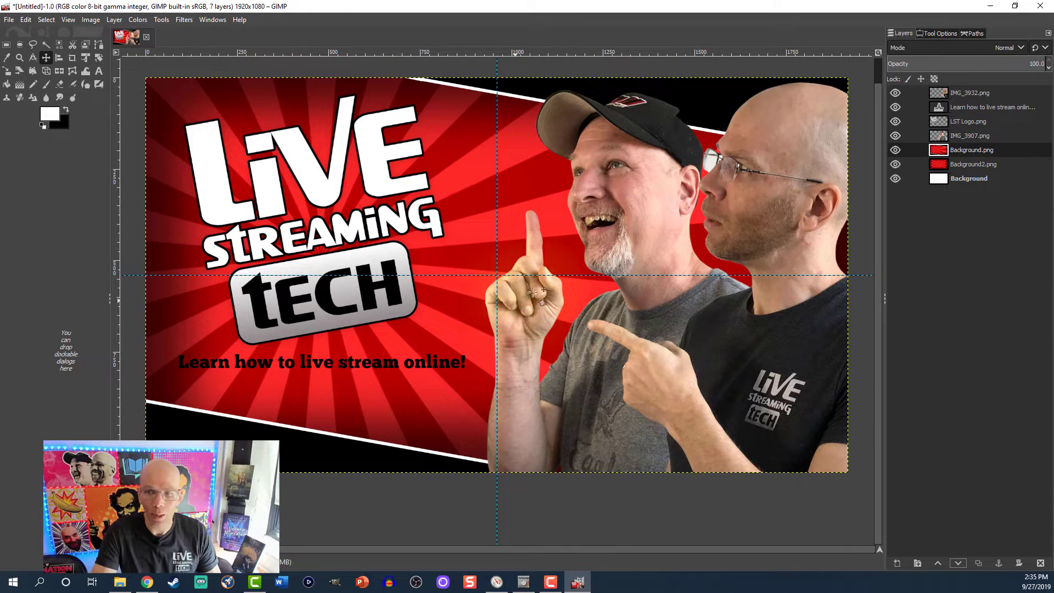
{"action": "left_click", "coordinate": [6, 44]}
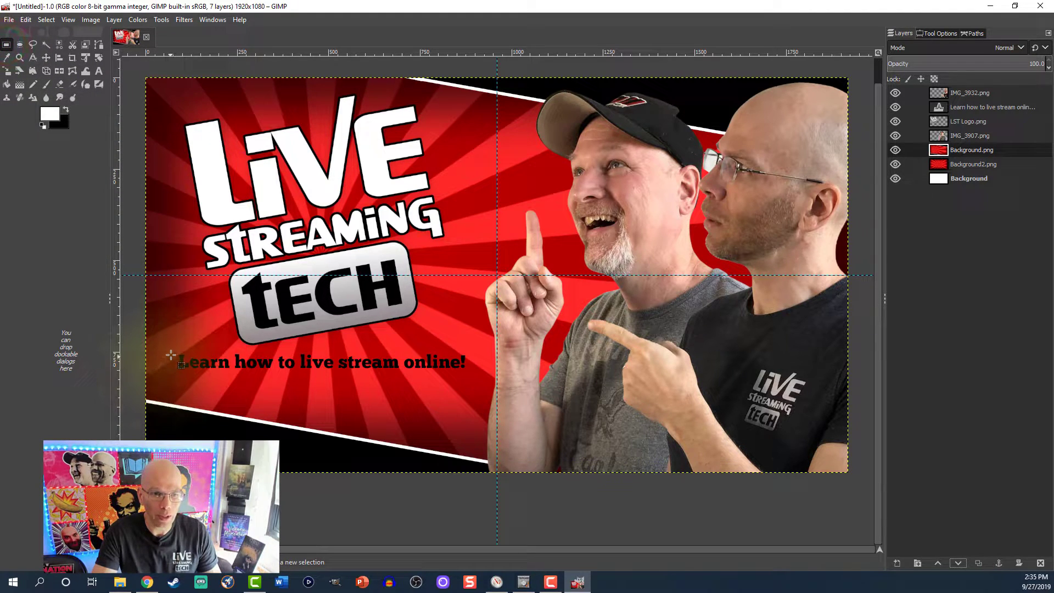
{"action": "left_click_drag", "start_coordinate": [173, 353], "coordinate": [474, 375]}
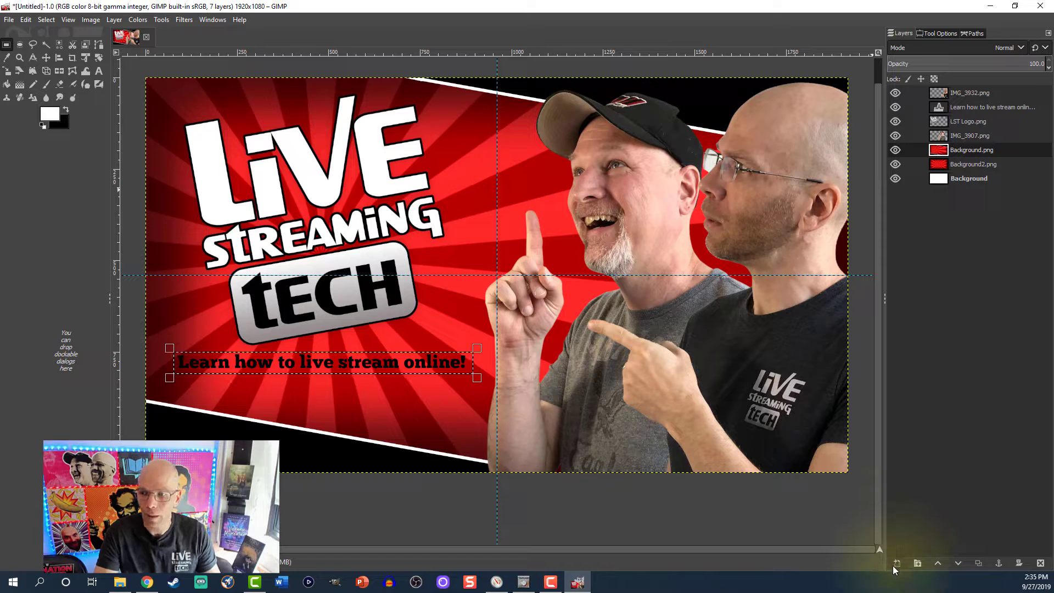
Add a new transparent layer named Layer, reselect the tagline box, then activate Background.png
{"action": "left_click", "coordinate": [897, 560]}
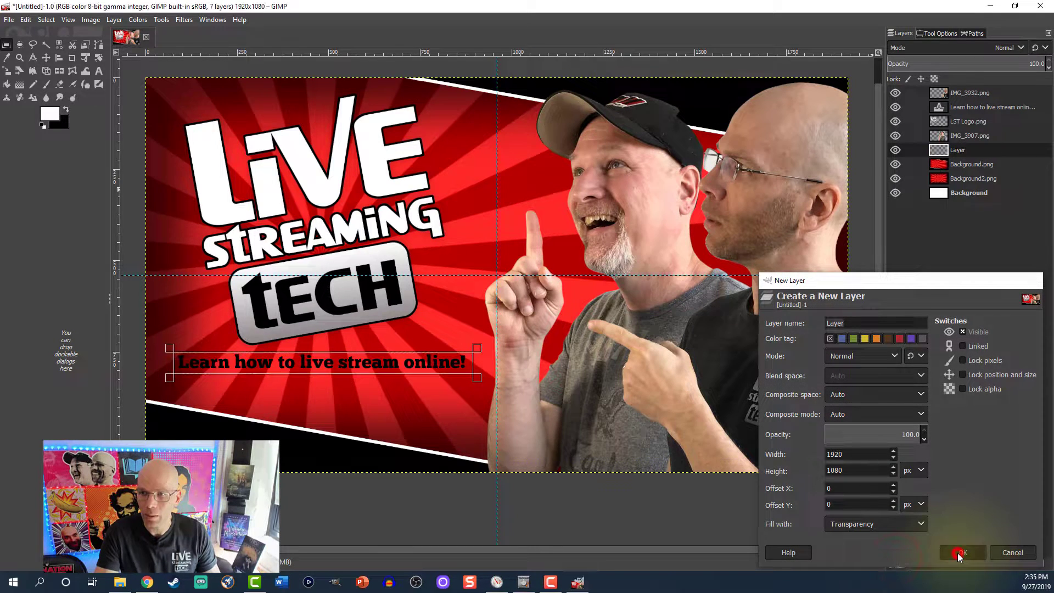
{"action": "left_click", "coordinate": [957, 552]}
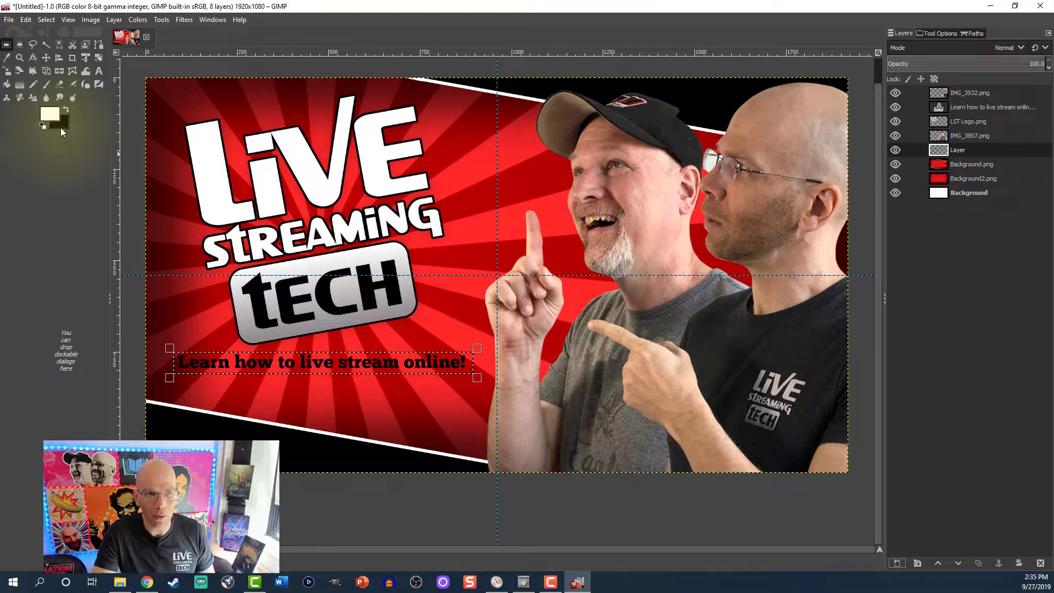
{"action": "left_click", "coordinate": [51, 115]}
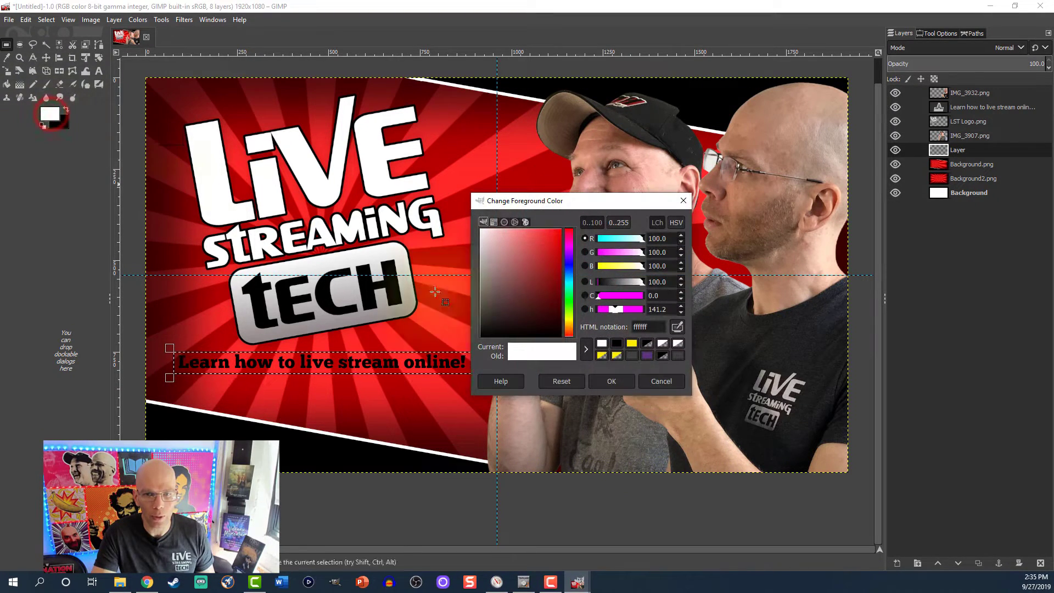
{"action": "left_click", "coordinate": [665, 381]}
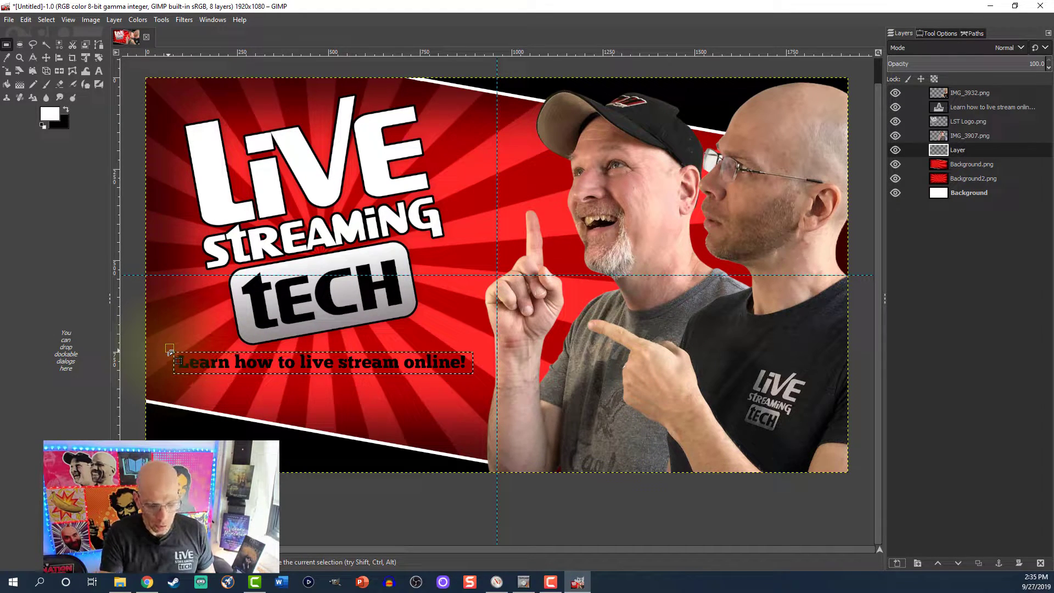
{"action": "left_click_drag", "start_coordinate": [169, 348], "coordinate": [476, 378]}
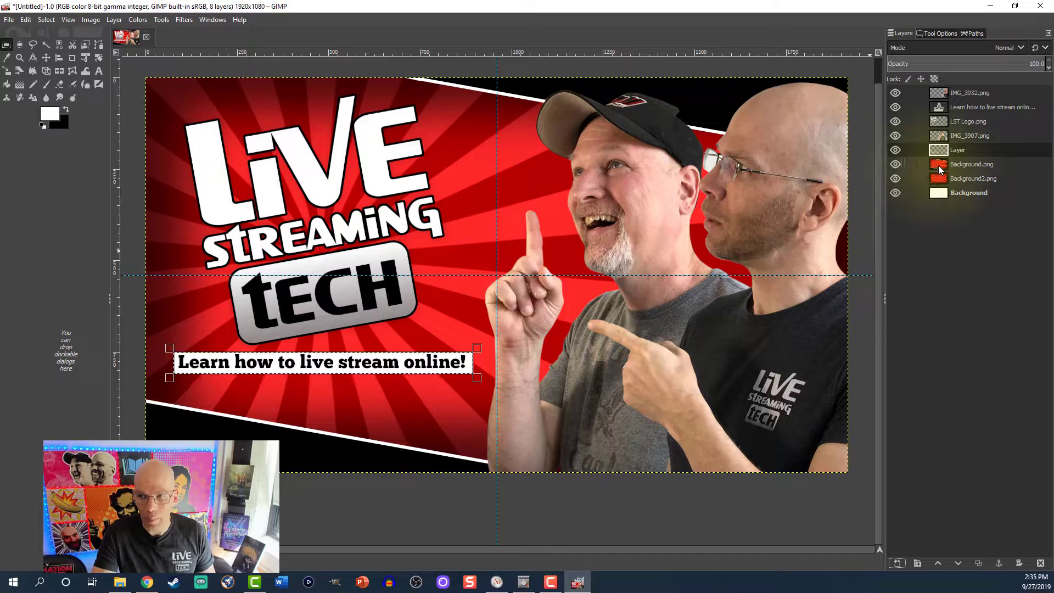
{"action": "left_click", "coordinate": [939, 165]}
Add Layer #1 above Background.png, grow the selection by 8 px, and duplicate it as Layer #2
{"action": "left_click", "coordinate": [898, 563]}
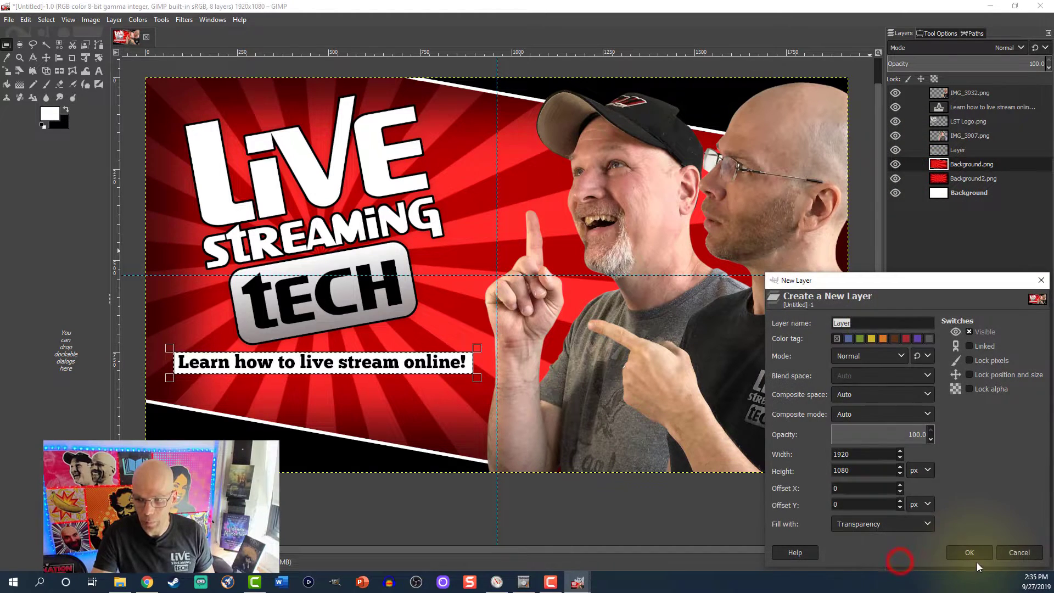
{"action": "left_click", "coordinate": [967, 552]}
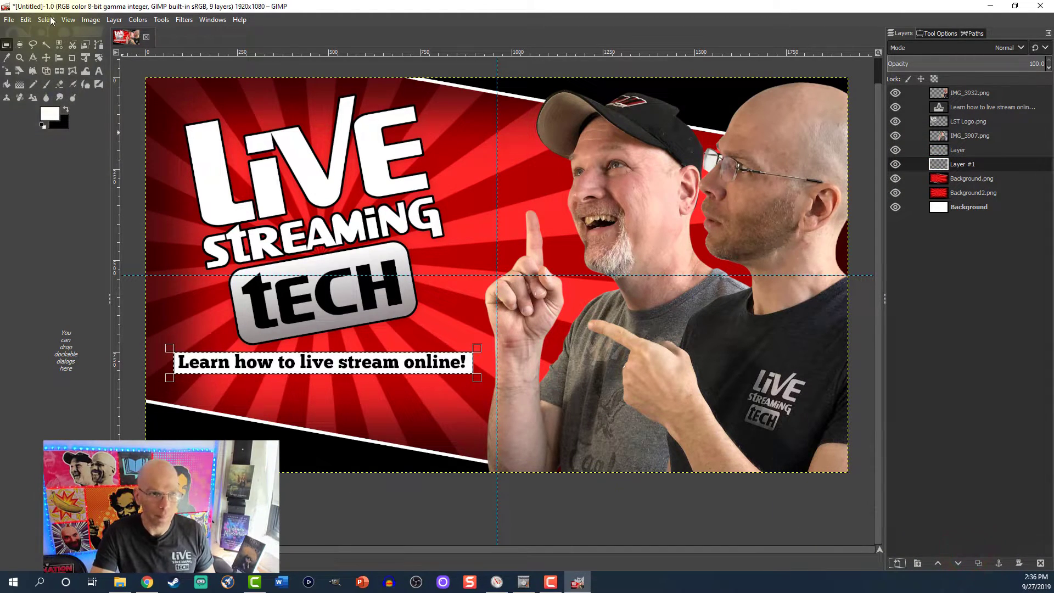
{"action": "left_click", "coordinate": [69, 19]}
{"action": "mouse_move", "coordinate": [47, 20]}
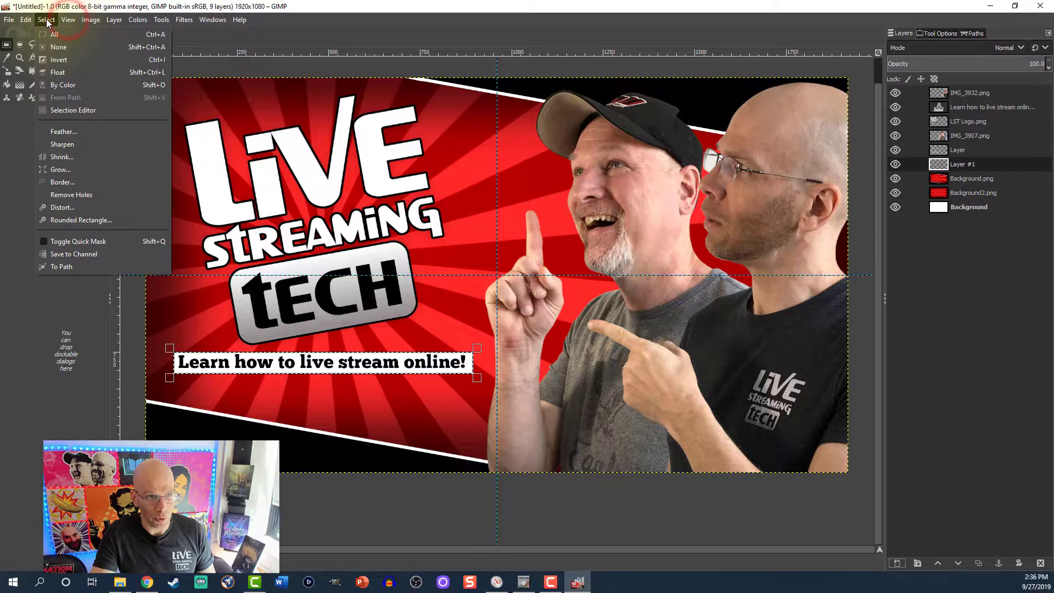
{"action": "left_click", "coordinate": [58, 169]}
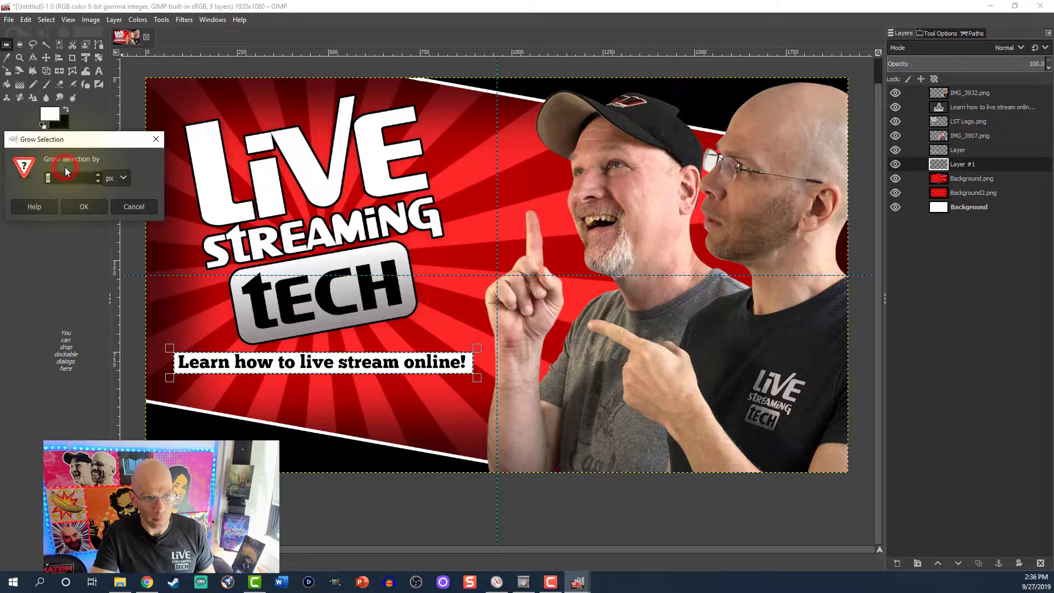
{"action": "left_click", "coordinate": [82, 207]}
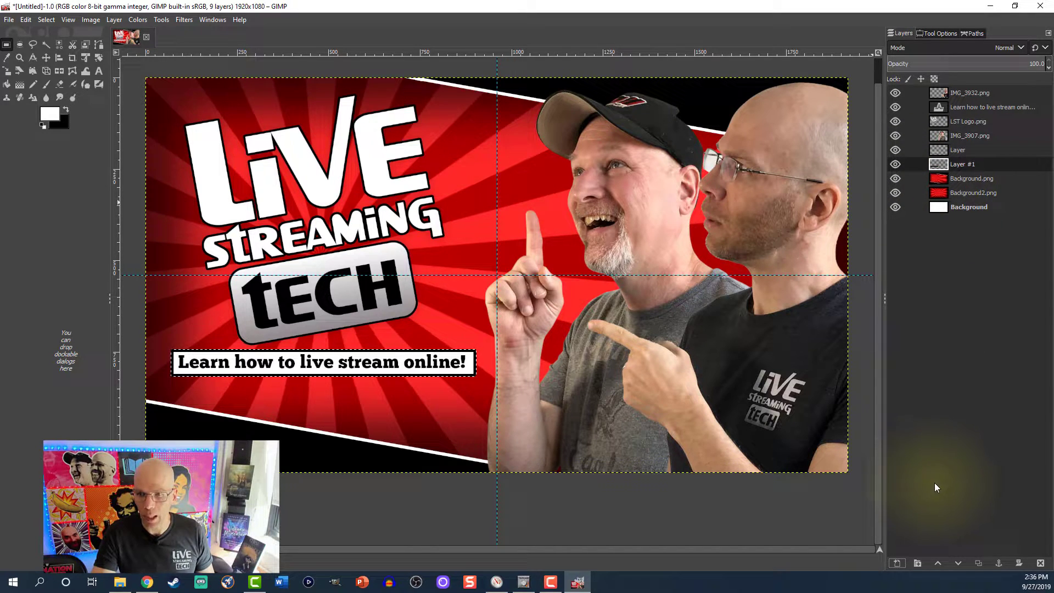
{"action": "left_click", "coordinate": [978, 563]}
Make Layer #1 active and hide the white box layer and Layer #2
{"action": "left_click", "coordinate": [961, 178]}
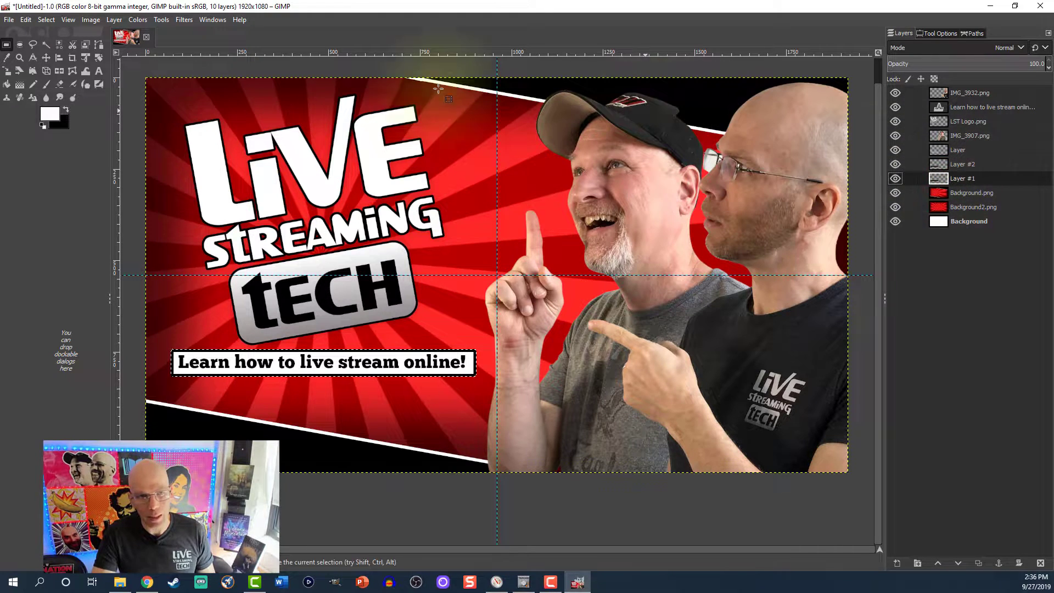
{"action": "left_click", "coordinate": [187, 23]}
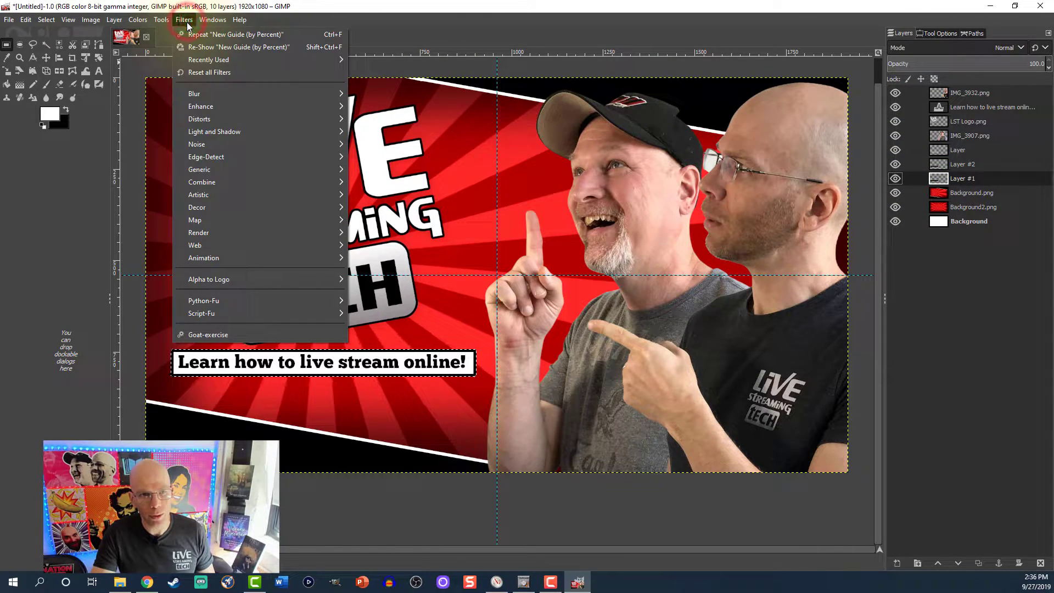
{"action": "mouse_move", "coordinate": [207, 99]}
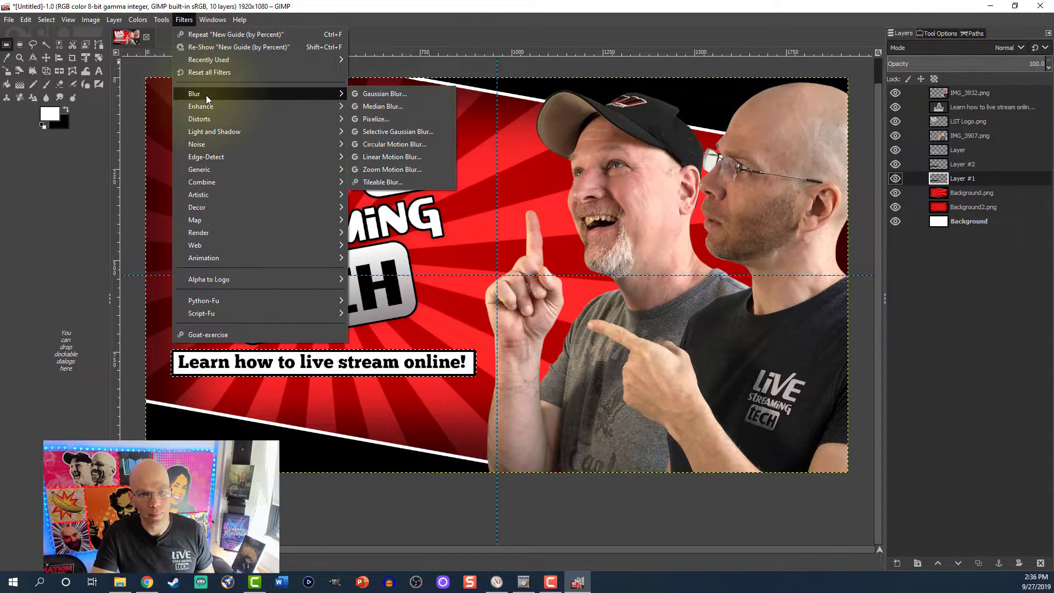
{"action": "left_click", "coordinate": [184, 22]}
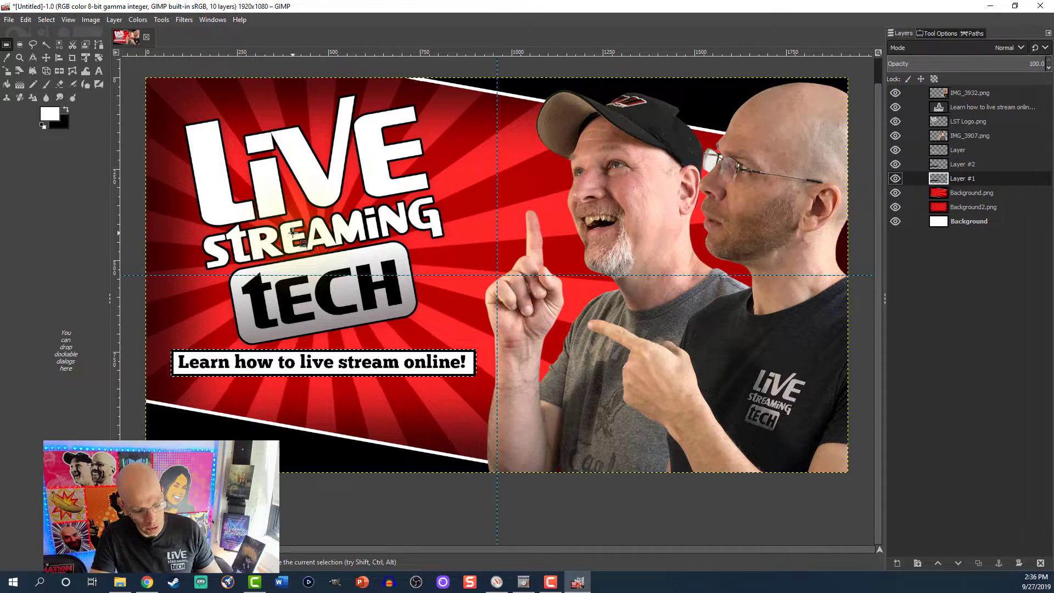
{"action": "left_click", "coordinate": [894, 149]}
{"action": "left_click", "coordinate": [894, 165]}
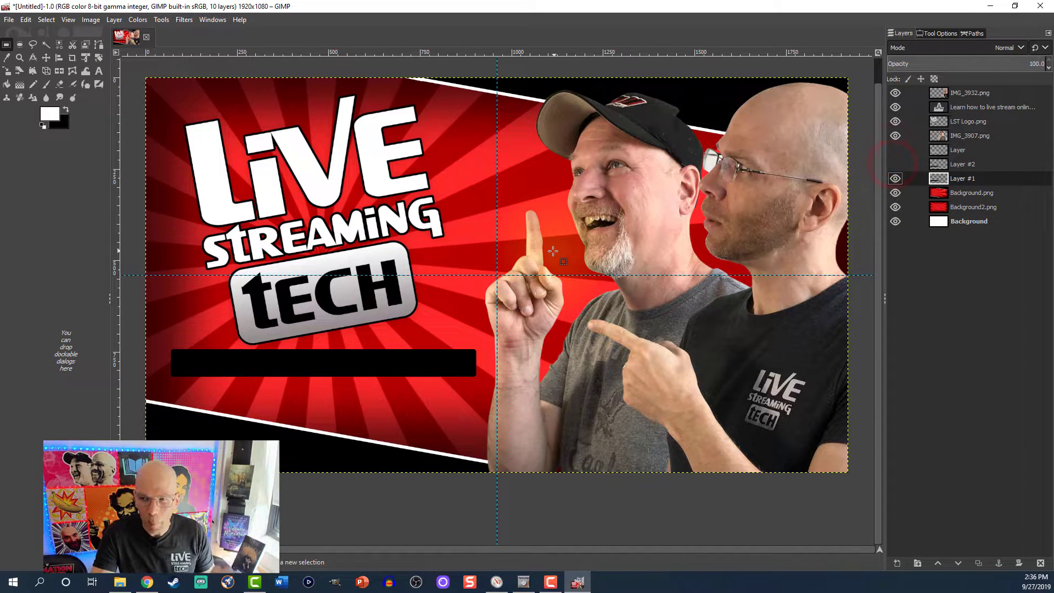
Nudge the black bar slightly right and down, then show Layer #2 and the white box again
{"action": "left_click", "coordinate": [46, 57]}
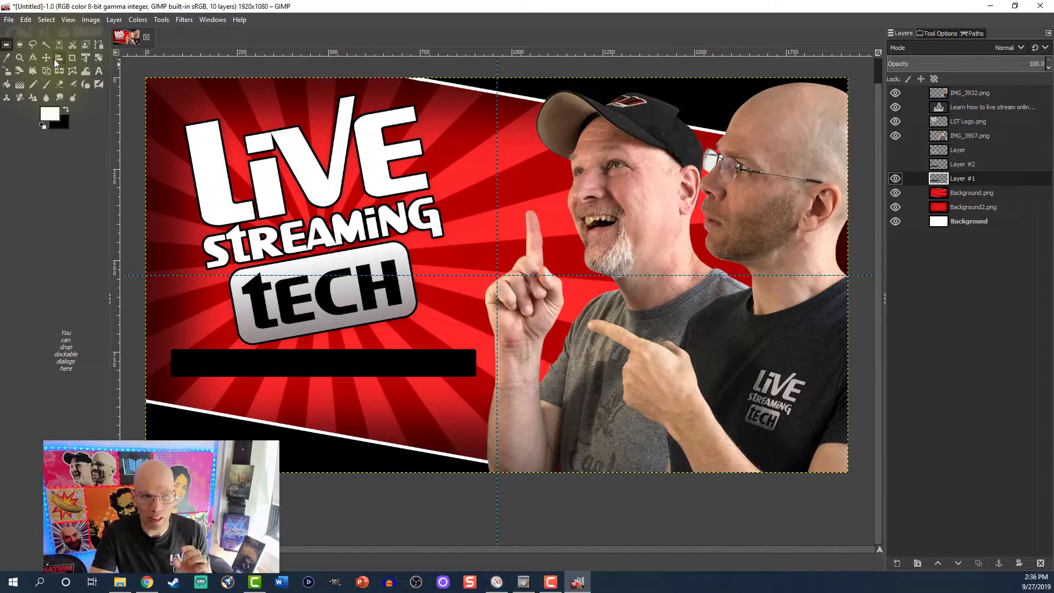
{"action": "left_click", "coordinate": [312, 355]}
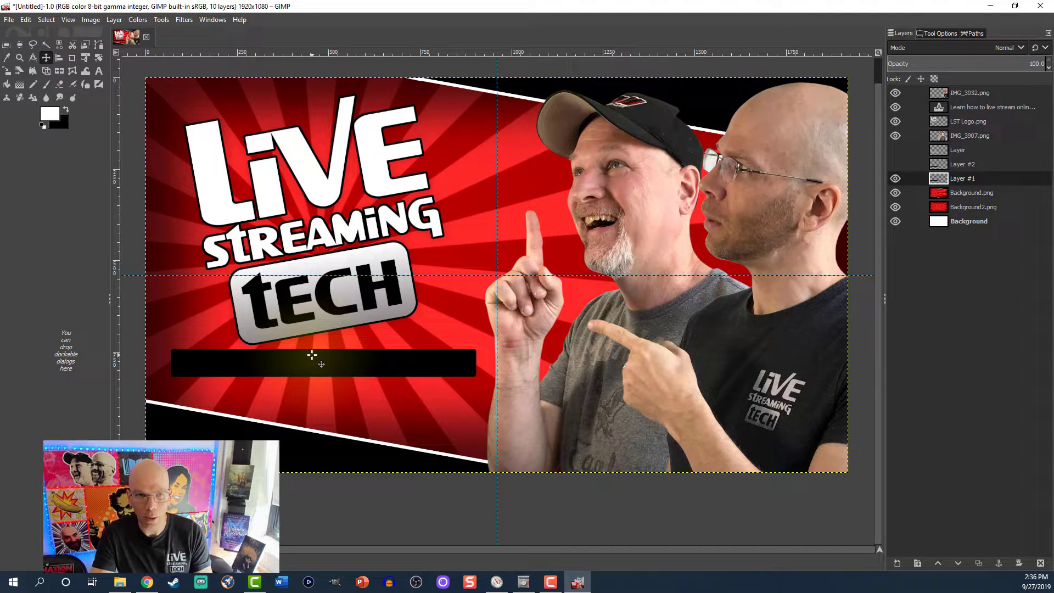
{"action": "key", "text": "Right"}
{"action": "key", "text": "Right"}
{"action": "key", "text": "Right"}
{"action": "key", "text": "Right"}
{"action": "key", "text": "Right"}
{"action": "key", "text": "Right"}
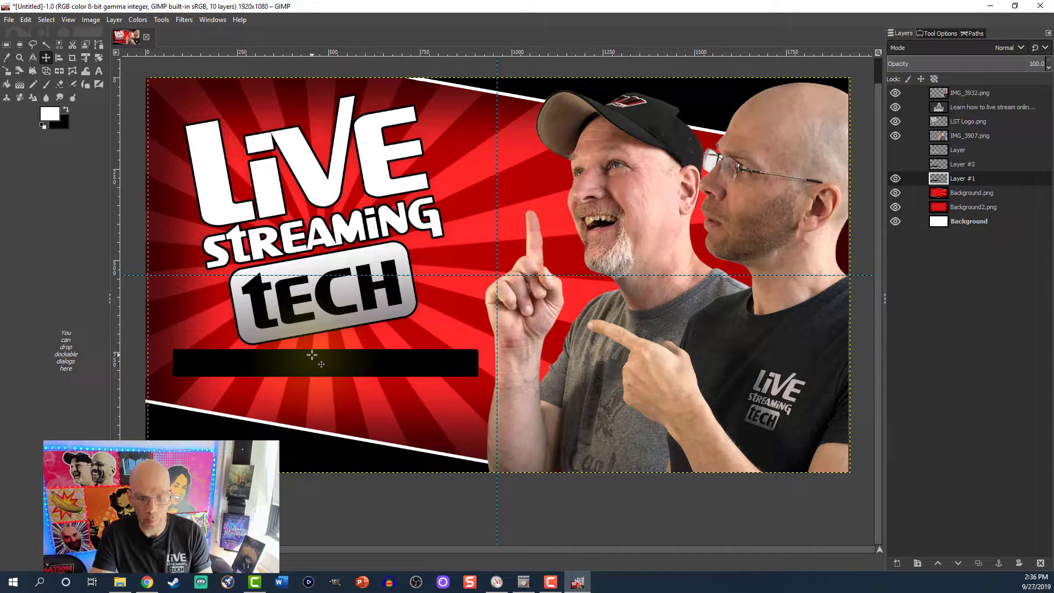
{"action": "key", "text": "Down"}
{"action": "key", "text": "Down"}
{"action": "key", "text": "Down"}
{"action": "key", "text": "Down"}
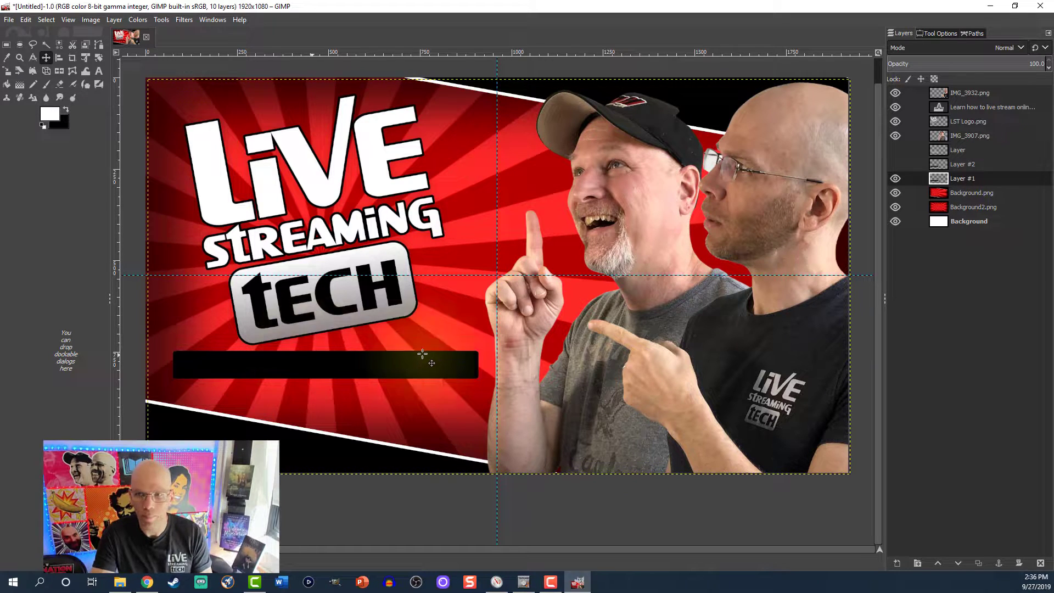
{"action": "left_click", "coordinate": [895, 164]}
{"action": "left_click", "coordinate": [895, 150]}
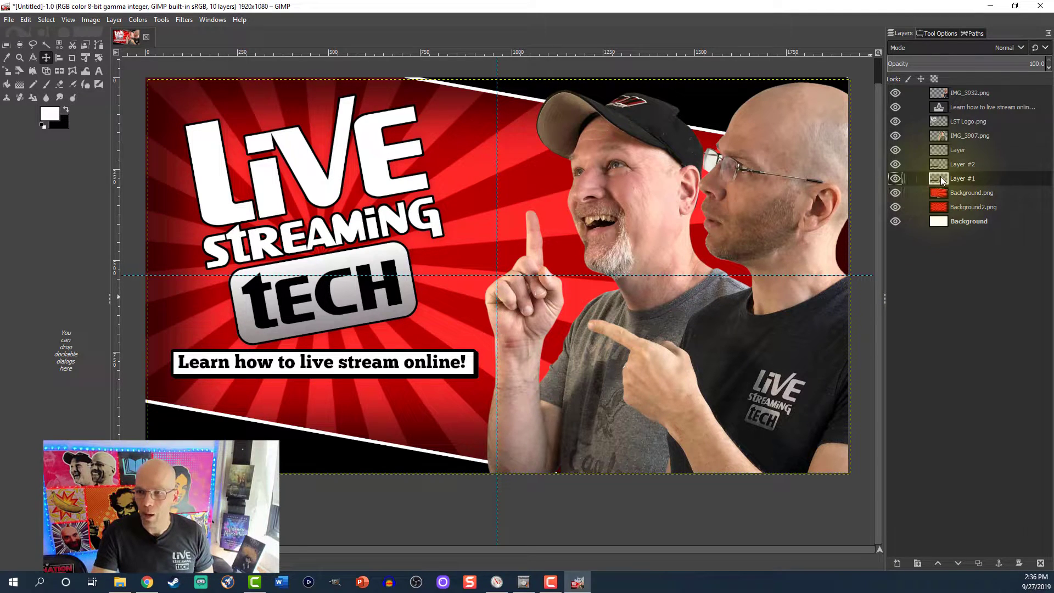
Duplicate Layer #1 and apply a 15 px Gaussian blur to the lower original
{"action": "left_click", "coordinate": [978, 563]}
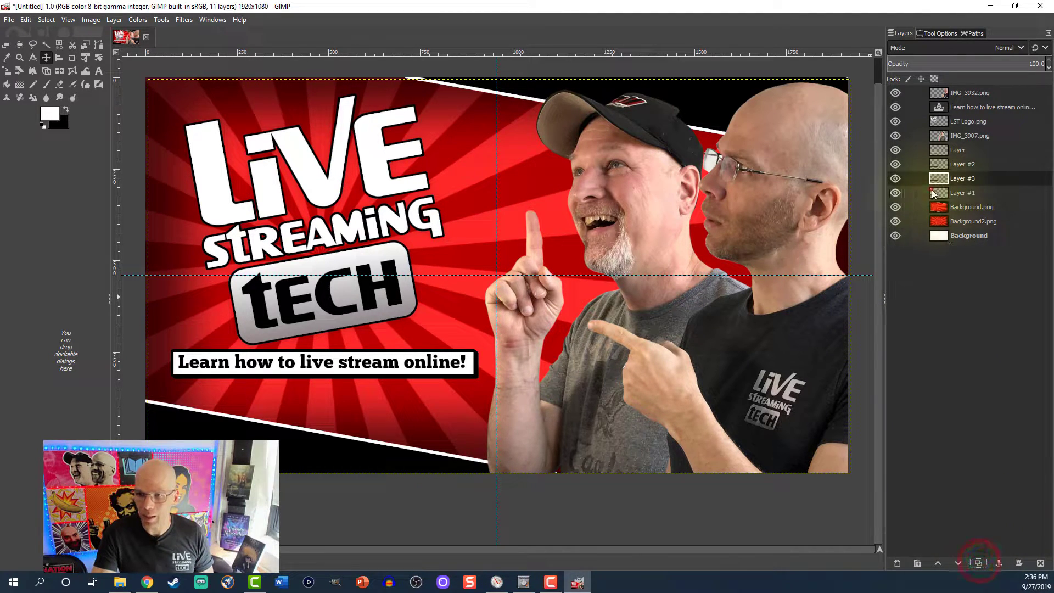
{"action": "left_click", "coordinate": [933, 193]}
{"action": "left_click", "coordinate": [181, 19]}
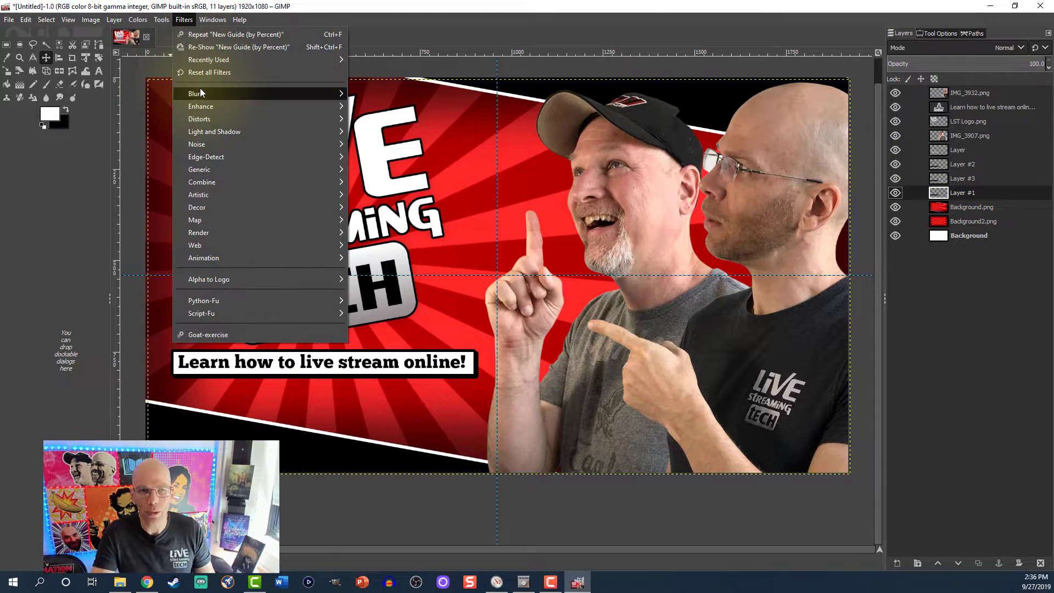
{"action": "mouse_move", "coordinate": [200, 89]}
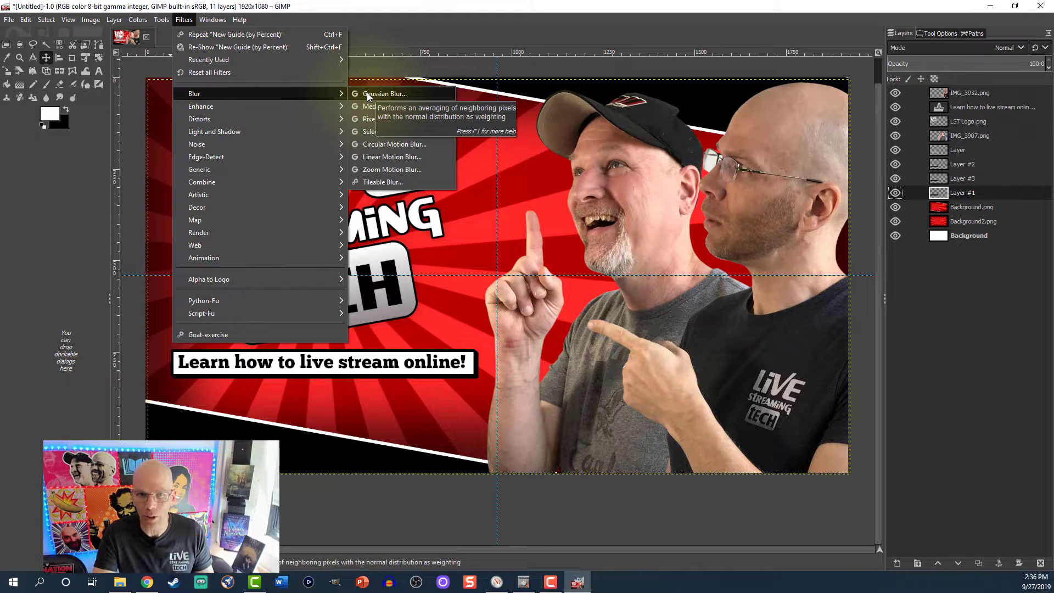
{"action": "left_click", "coordinate": [366, 93]}
{"action": "left_click", "coordinate": [194, 97]}
{"action": "type", "text": "15"}
{"action": "key", "text": "Return"}
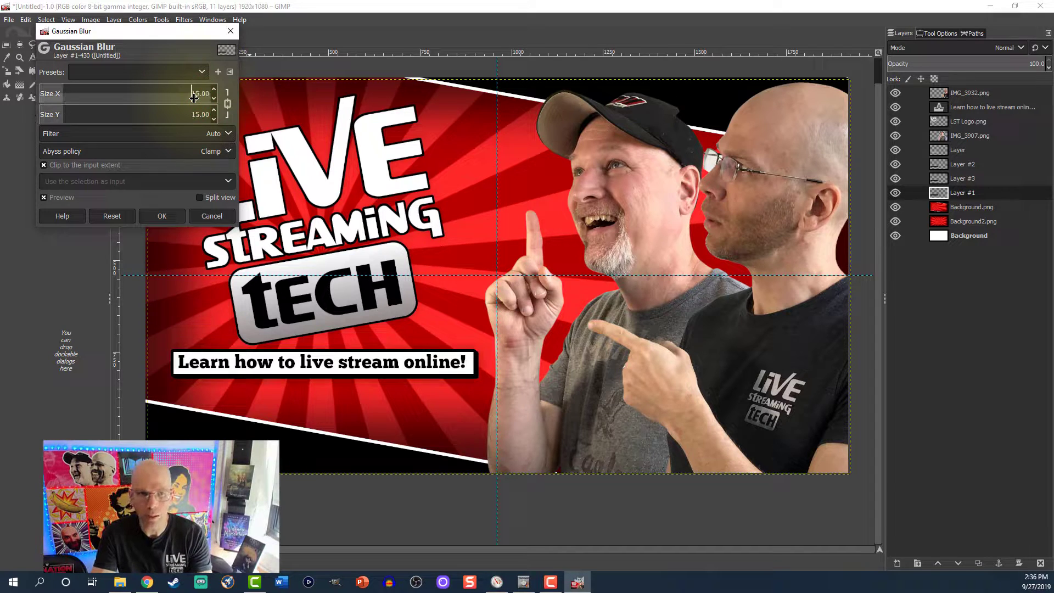
{"action": "left_click", "coordinate": [160, 217]}
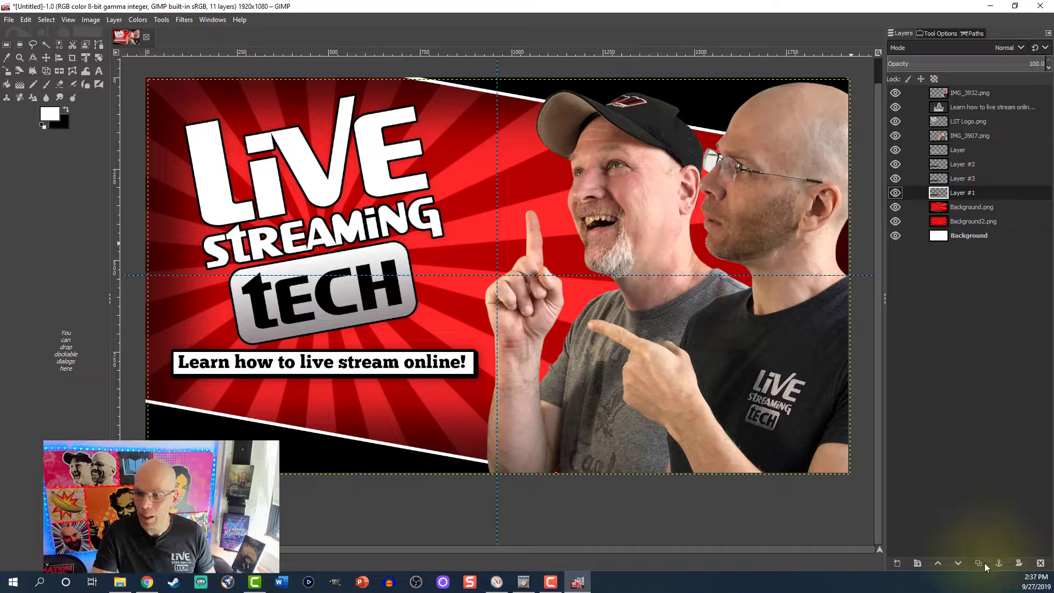
Duplicate the blurred bar and merge the copy down to make the shadow denser
{"action": "left_click", "coordinate": [979, 563]}
{"action": "right_click", "coordinate": [935, 195]}
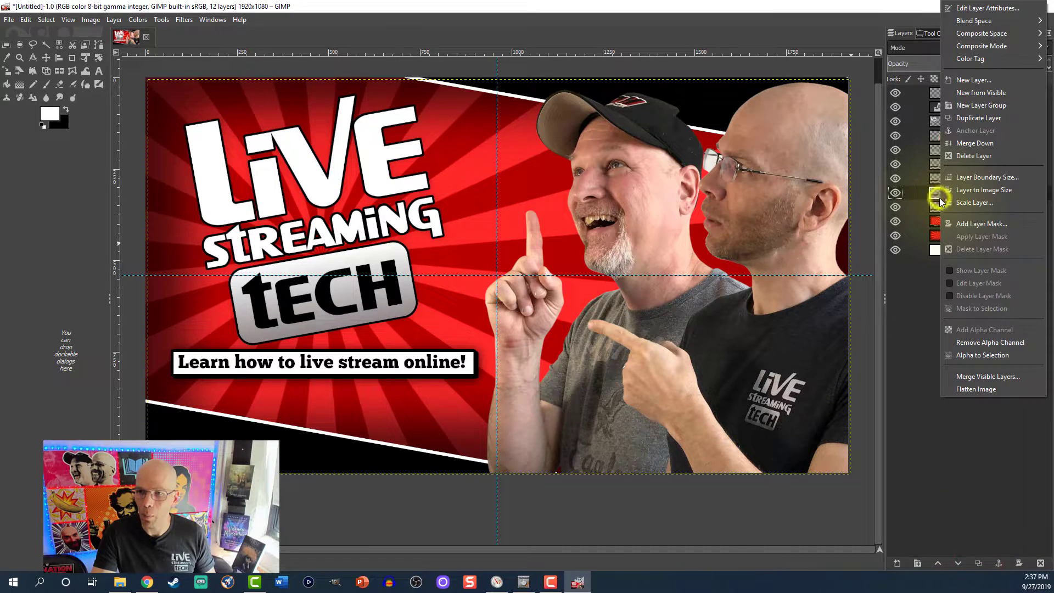
{"action": "left_click", "coordinate": [968, 144]}
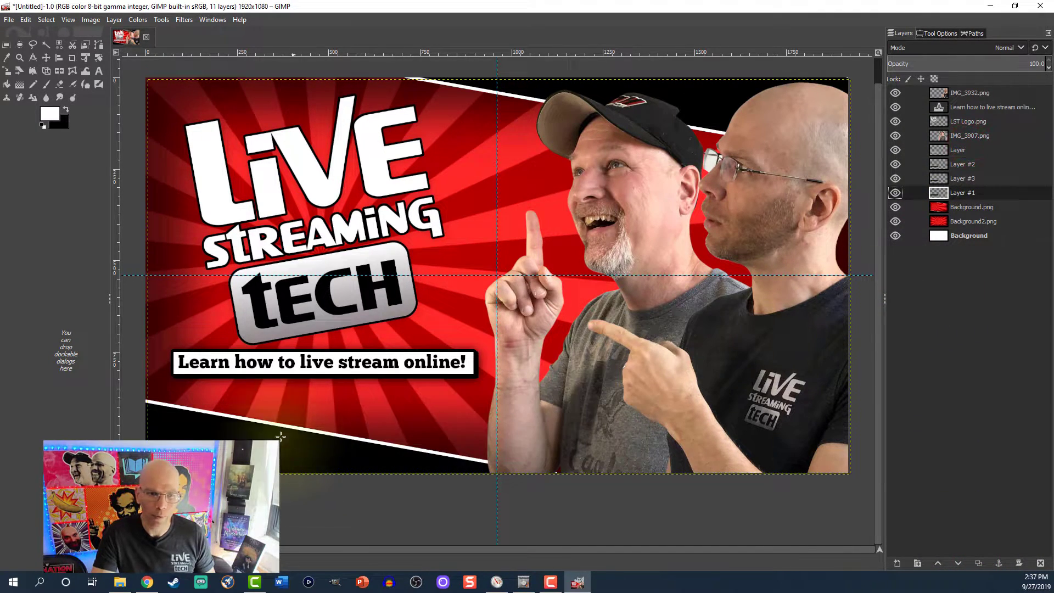
{"action": "scroll", "coordinate": [293, 337], "scroll_direction": "down", "scroll_amount": 3}
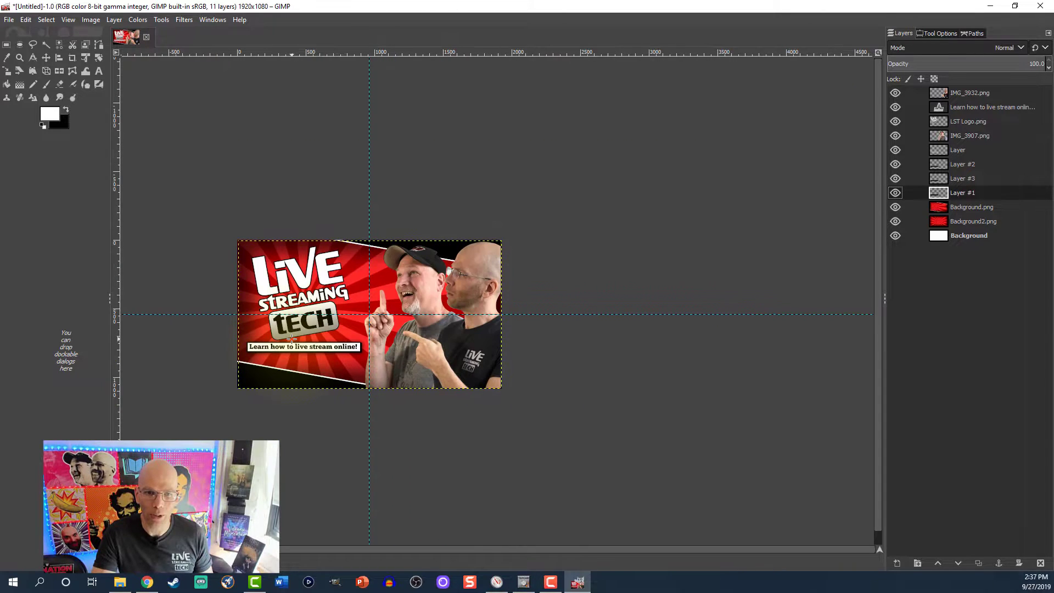
{"action": "scroll", "coordinate": [292, 337], "scroll_direction": "up", "scroll_amount": 1}
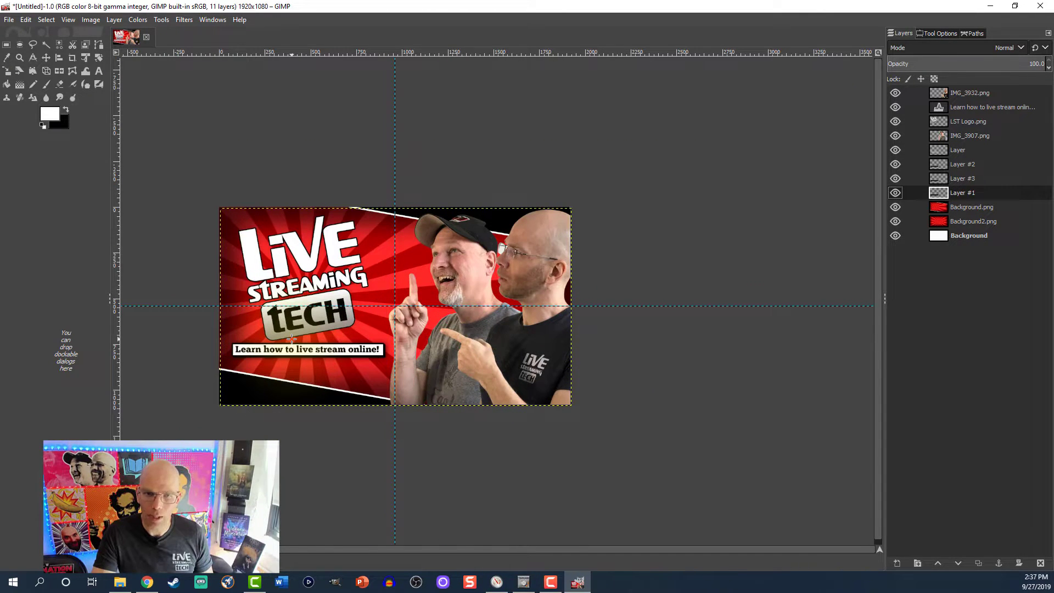
{"action": "scroll", "coordinate": [290, 336], "scroll_direction": "up", "scroll_amount": 1}
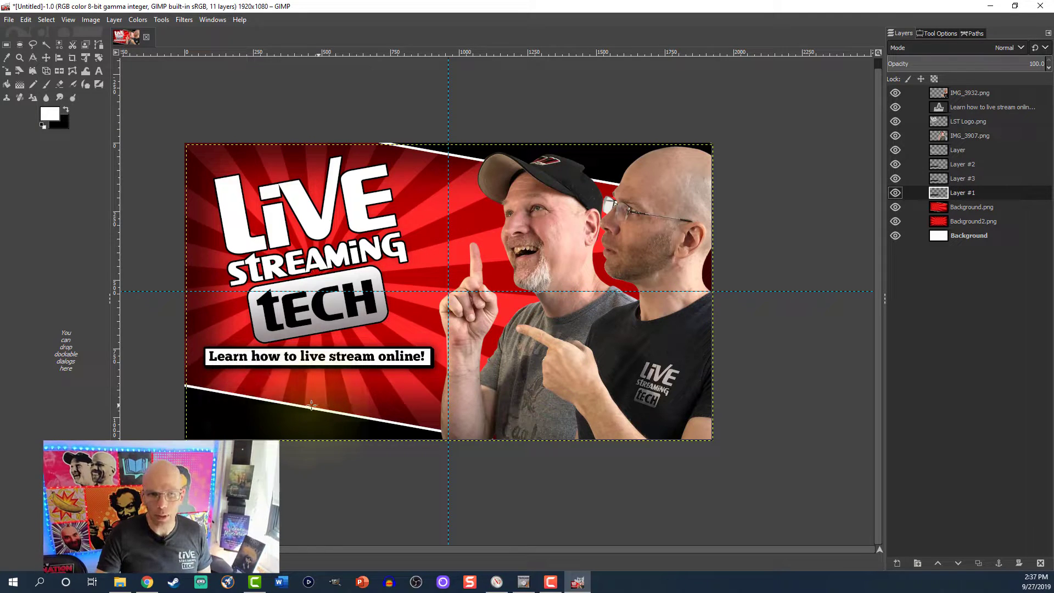
{"action": "left_click", "coordinate": [99, 71]}
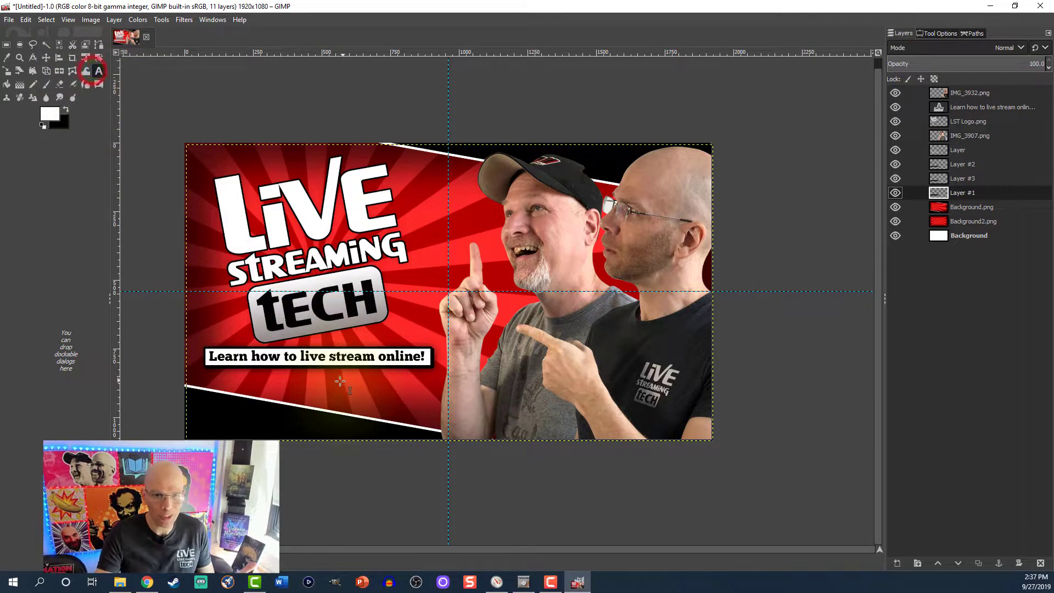
Add 'Every Monday @ 12pm EDT' below the caption at 35 px in a Dynamic text box
{"action": "left_click_drag", "start_coordinate": [310, 378], "coordinate": [432, 401]}
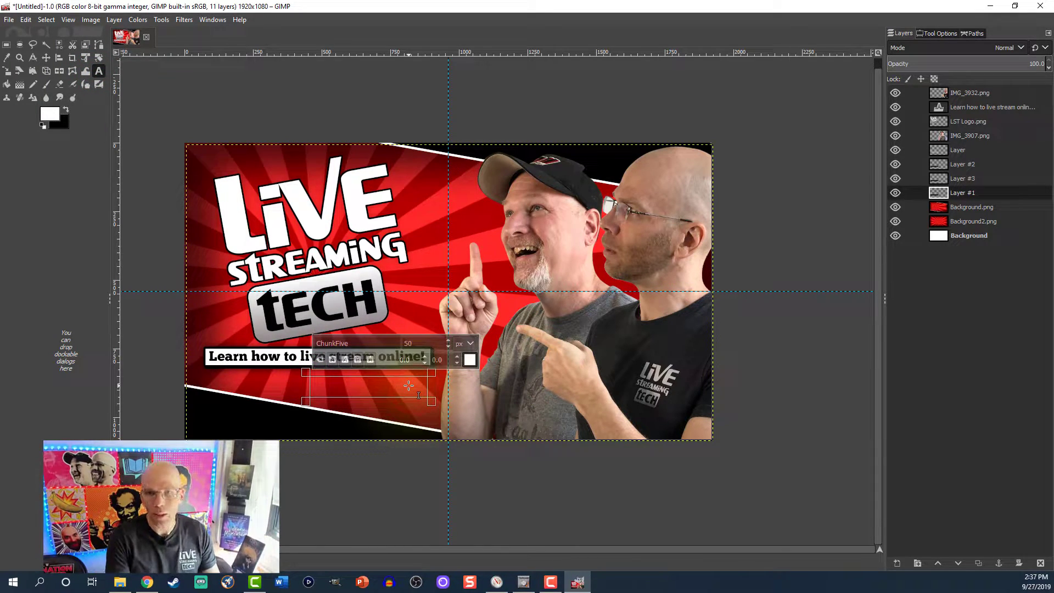
{"action": "type", "text": "Every Monday"}
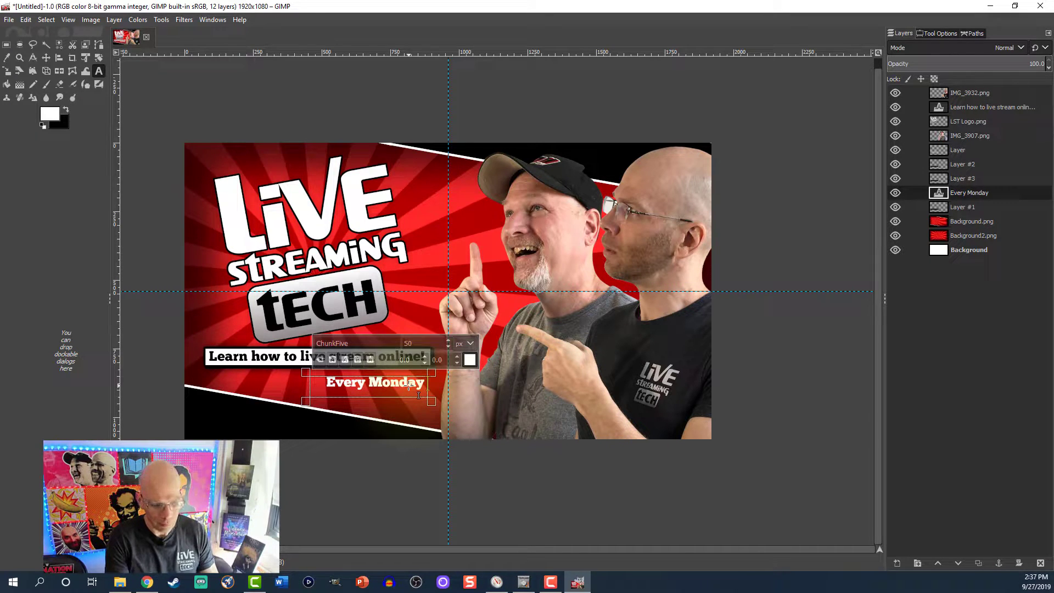
{"action": "type", "text": " @ 12pm"}
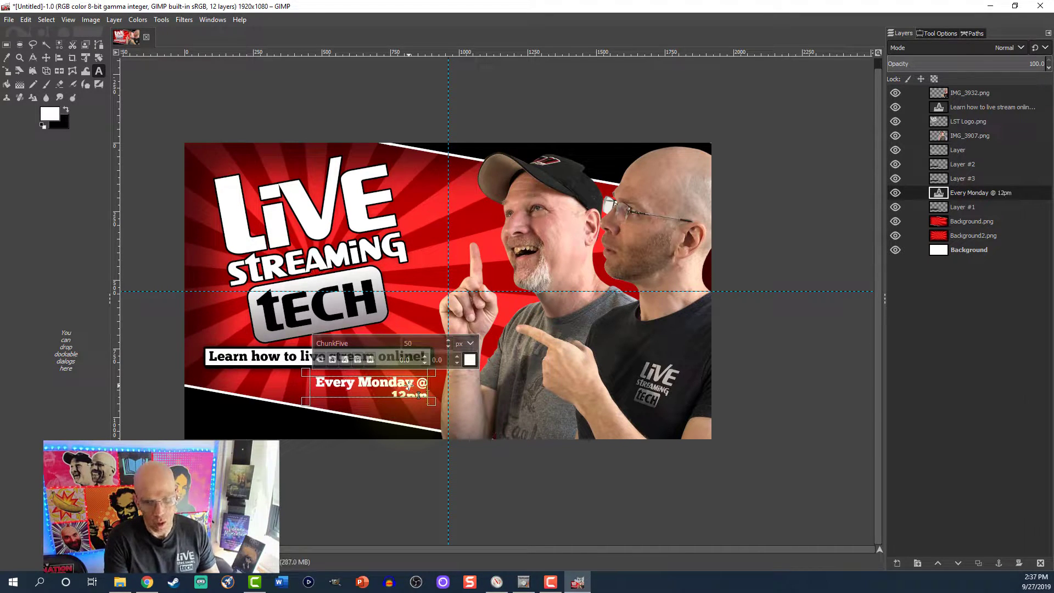
{"action": "type", "text": " EDT"}
{"action": "key", "text": "ctrl+a"}
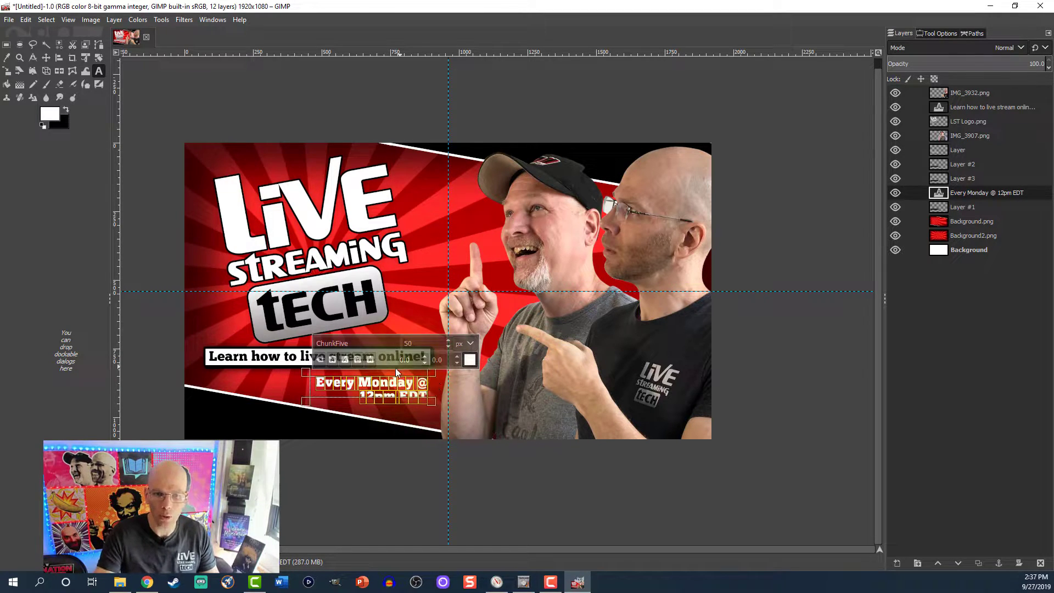
{"action": "double_click", "coordinate": [408, 344]}
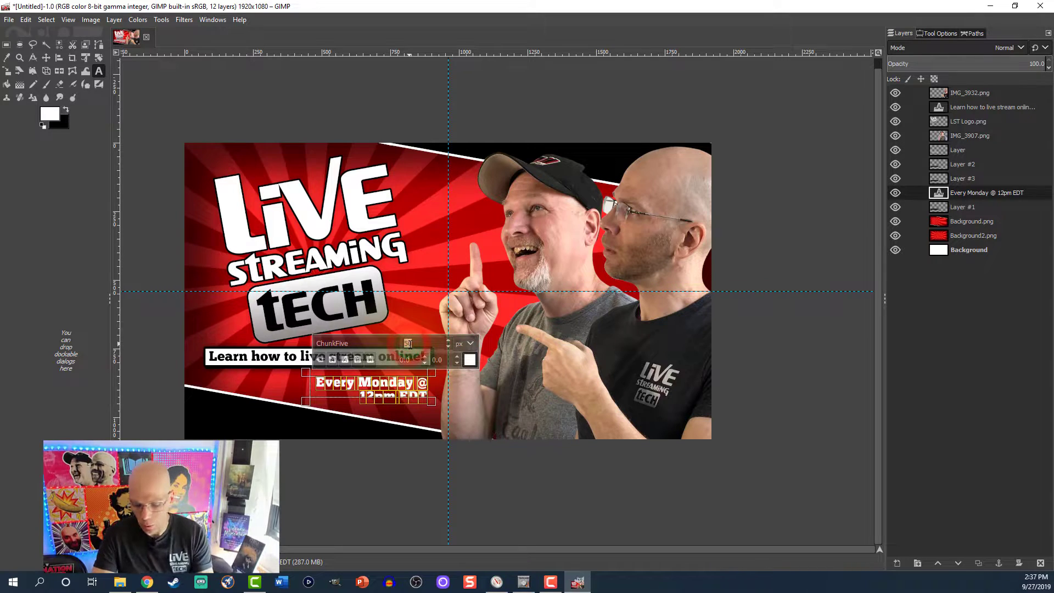
{"action": "type", "text": "35"}
{"action": "key", "text": "Return"}
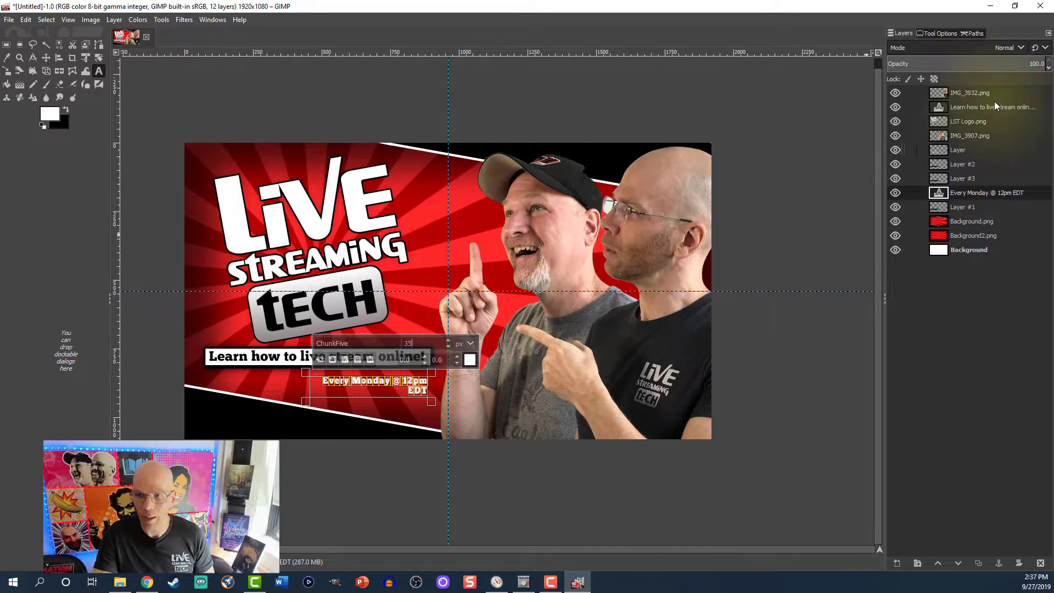
{"action": "left_click", "coordinate": [937, 34]}
{"action": "left_click", "coordinate": [927, 205]}
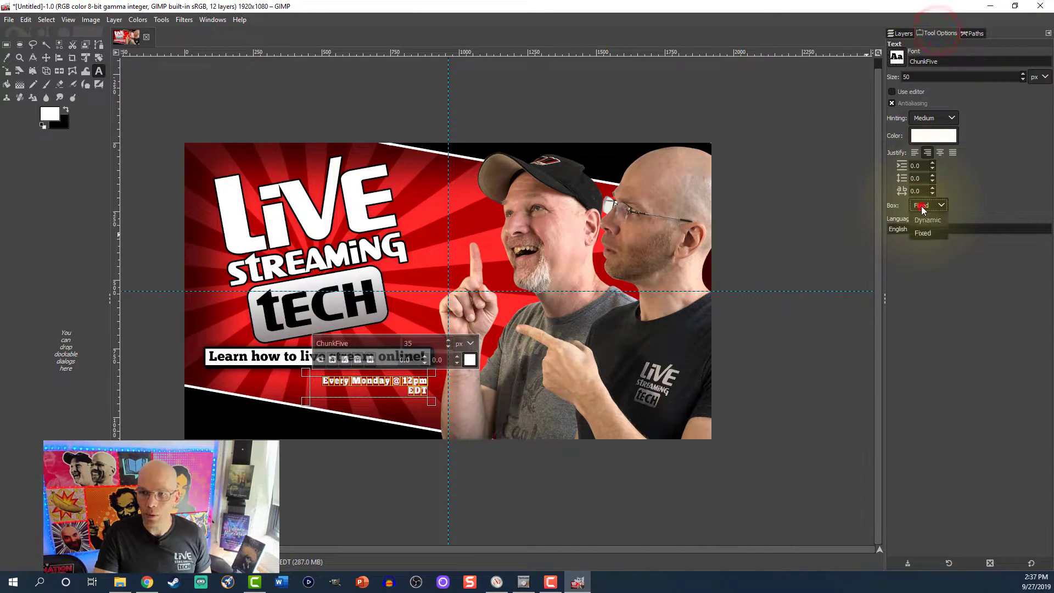
{"action": "left_click", "coordinate": [925, 218]}
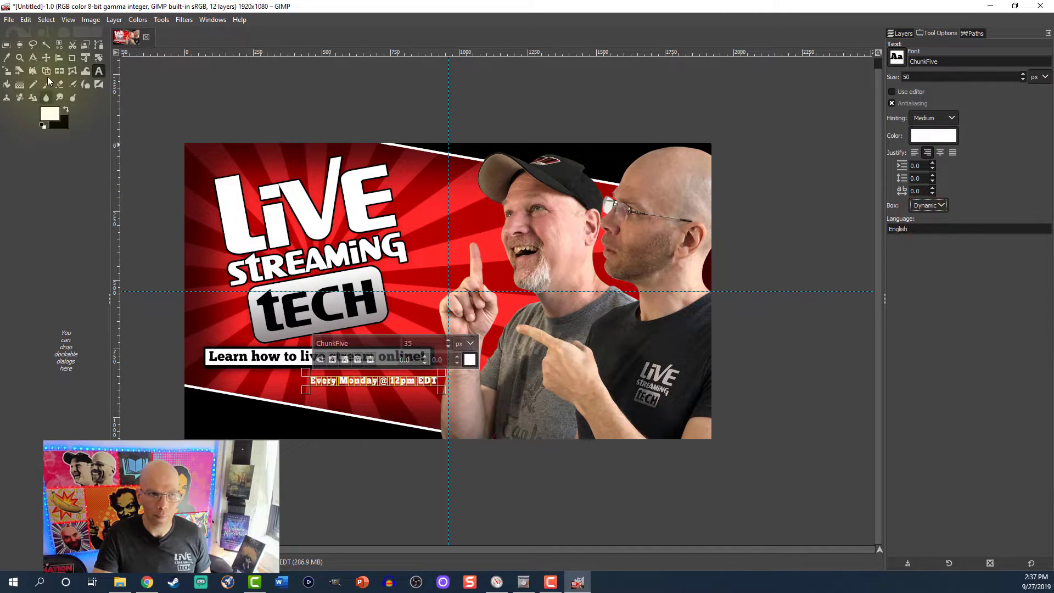
{"action": "left_click", "coordinate": [46, 58]}
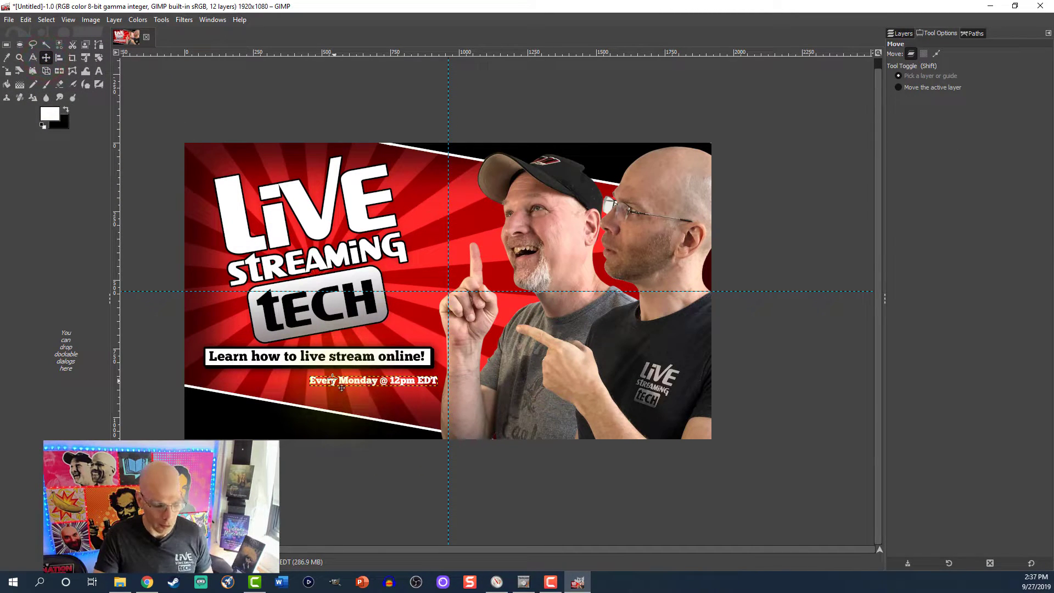
Shift the Every Monday text slightly left and up, and raise its layer above the black bars
{"action": "scroll", "coordinate": [330, 378], "scroll_direction": "up", "scroll_amount": 2}
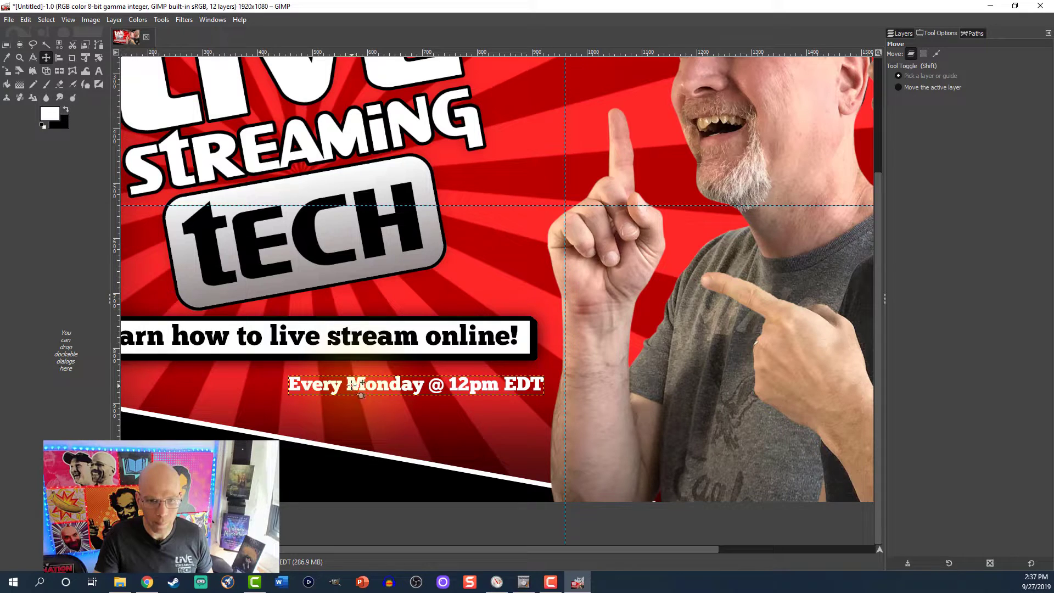
{"action": "left_click_drag", "start_coordinate": [362, 394], "coordinate": [349, 390]}
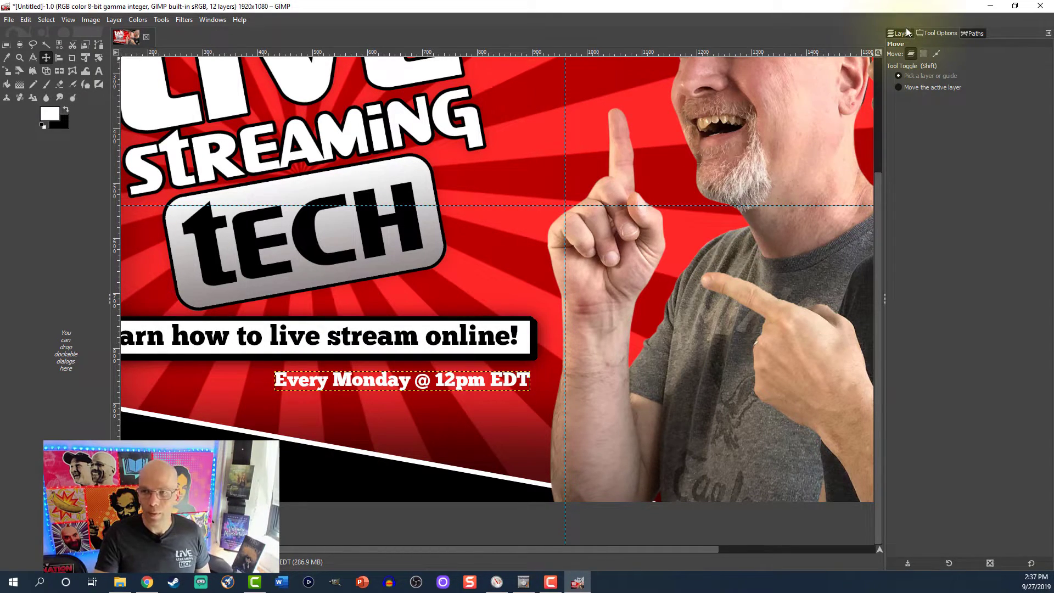
{"action": "left_click", "coordinate": [902, 34]}
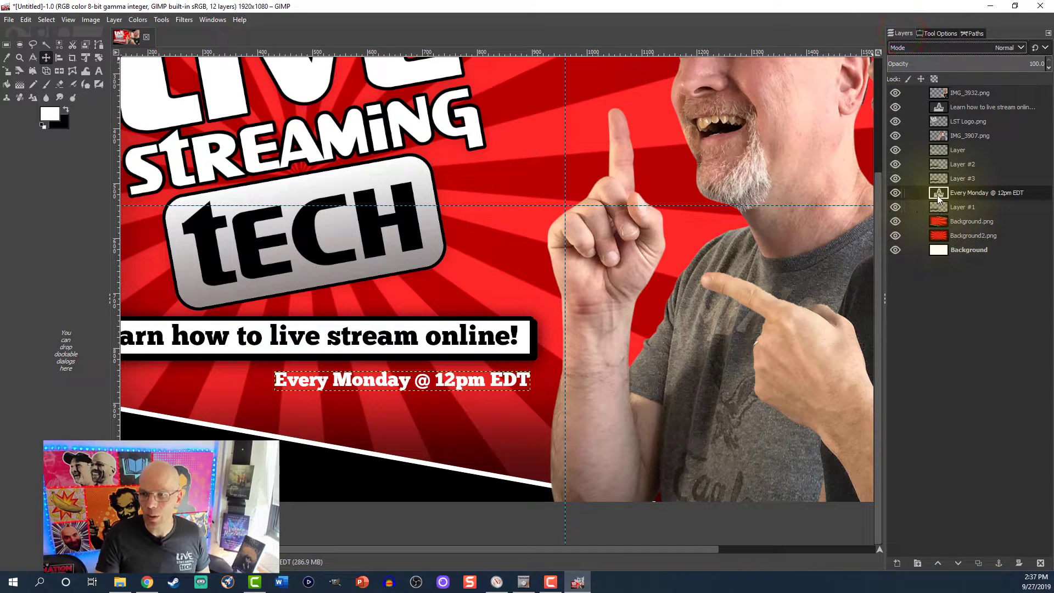
{"action": "left_click", "coordinate": [937, 562]}
{"action": "left_click", "coordinate": [938, 563]}
{"action": "left_click", "coordinate": [938, 563]}
{"action": "left_click", "coordinate": [937, 563]}
{"action": "left_click", "coordinate": [958, 563]}
{"action": "right_click", "coordinate": [929, 149]}
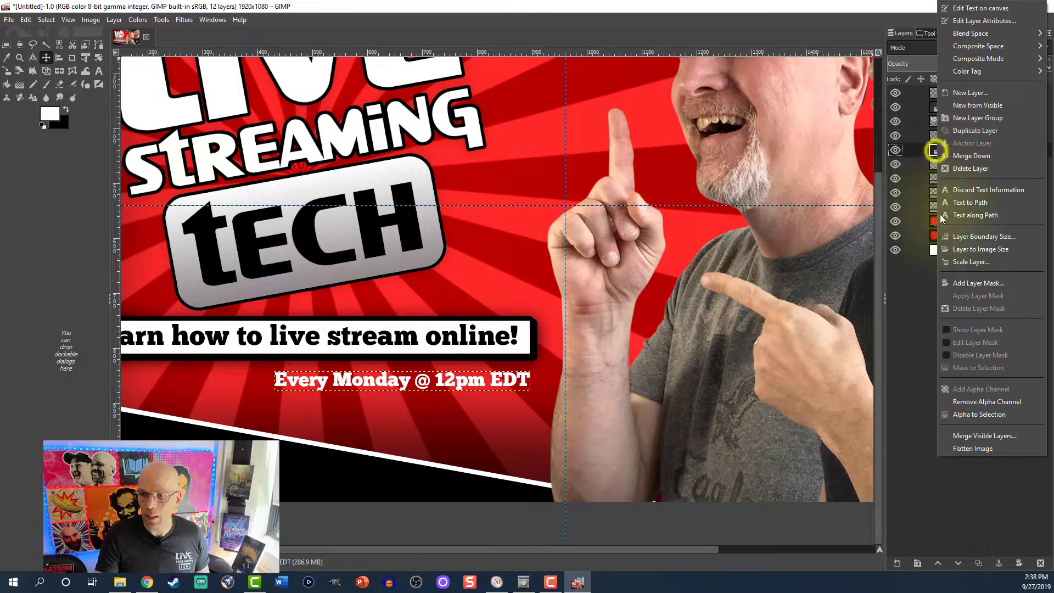
Turn the Every Monday lettering into a selection and grow it by 2 px
{"action": "left_click", "coordinate": [972, 415]}
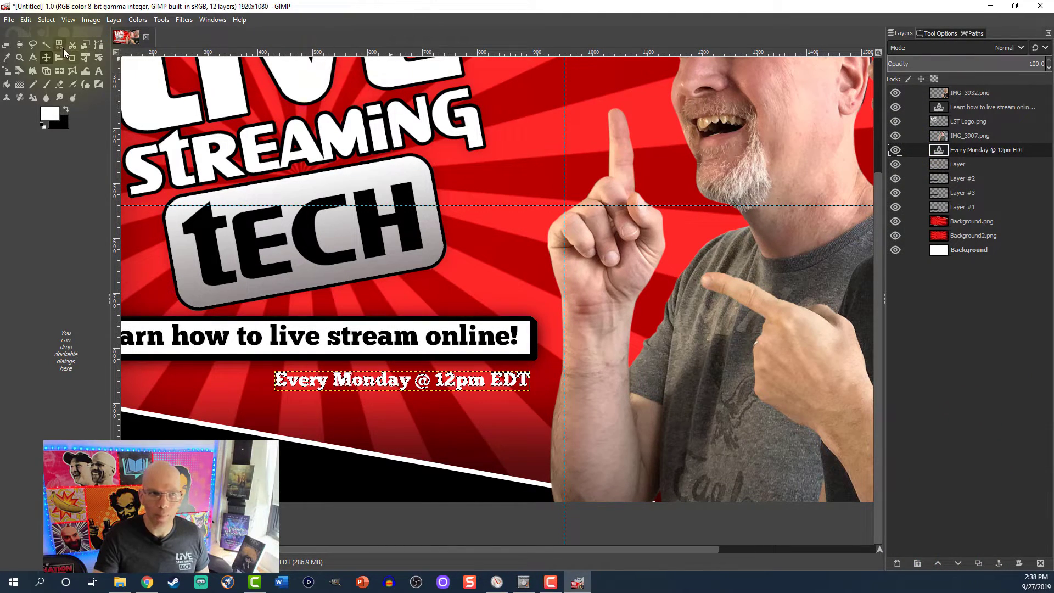
{"action": "left_click", "coordinate": [47, 20]}
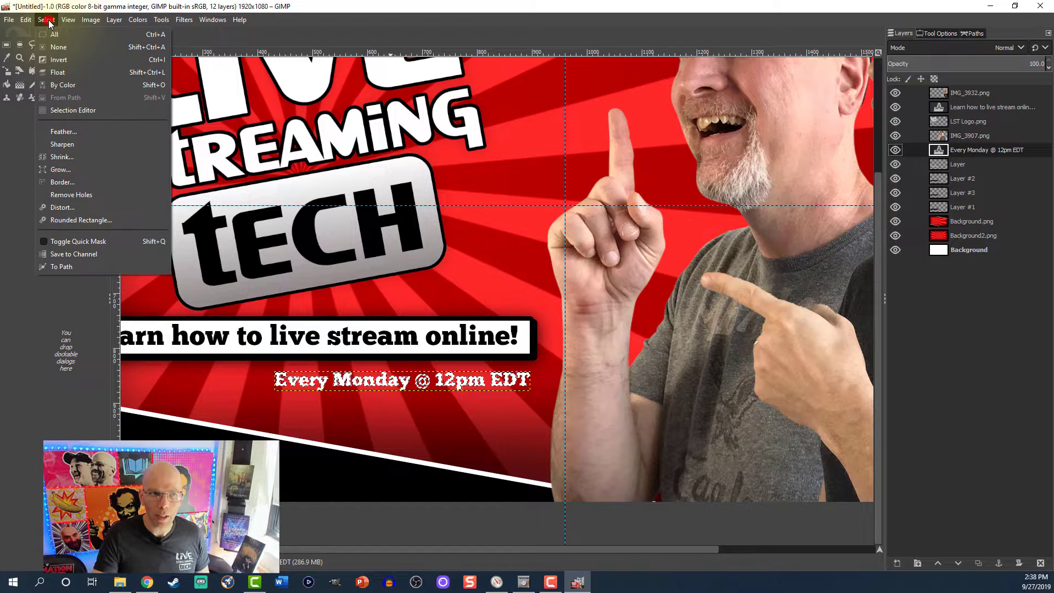
{"action": "left_click", "coordinate": [75, 173]}
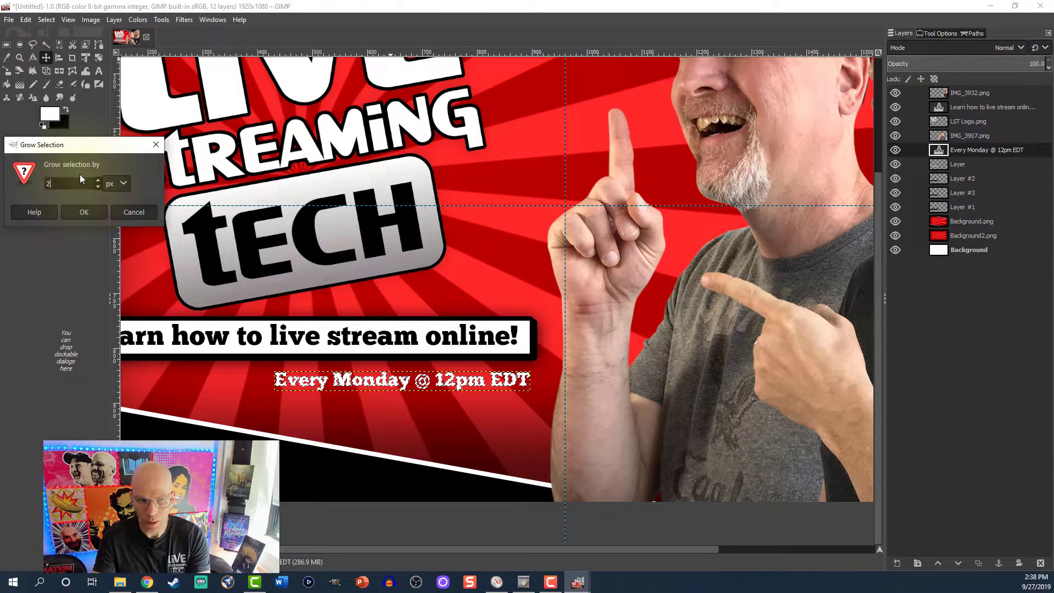
{"action": "type", "text": "2"}
{"action": "key", "text": "Return"}
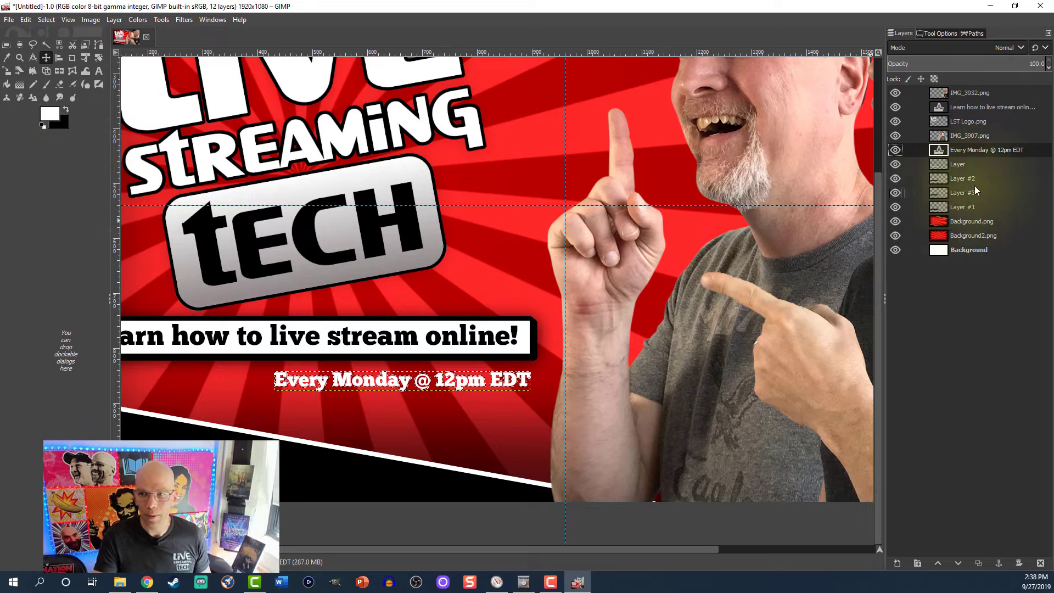
Add new layers Layer #4 and Layer #5 beneath the text, toggling their visibility
{"action": "left_click", "coordinate": [954, 164]}
{"action": "left_click", "coordinate": [896, 562]}
{"action": "left_click", "coordinate": [960, 548]}
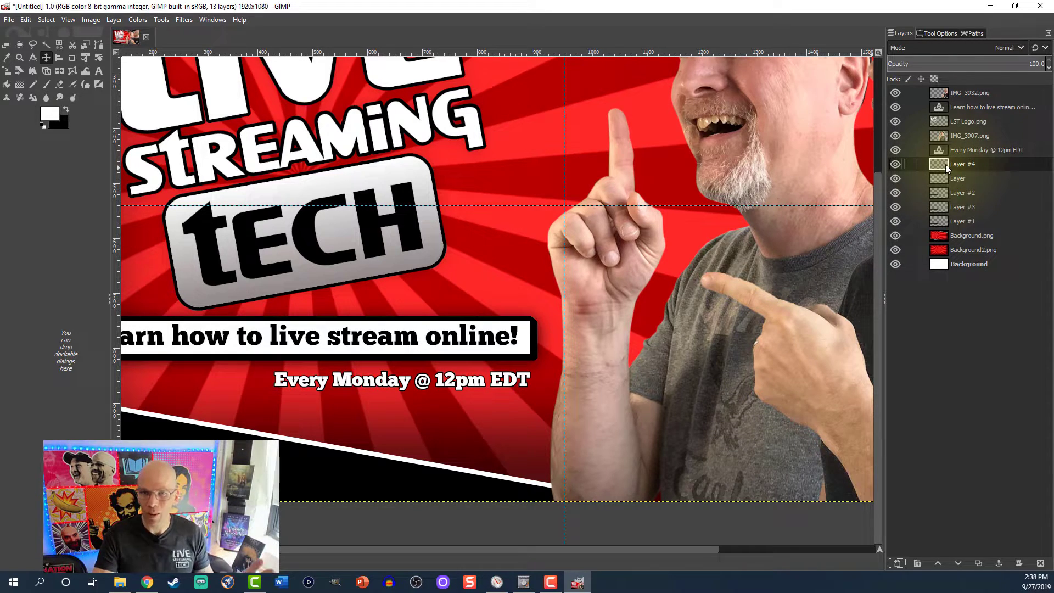
{"action": "left_click", "coordinate": [895, 150]}
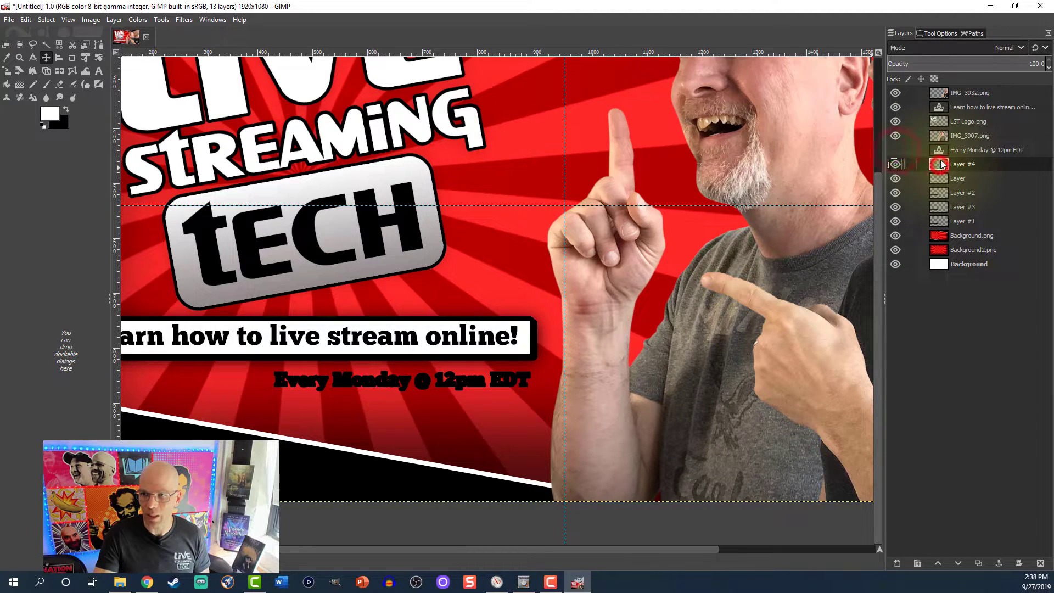
{"action": "left_click", "coordinate": [979, 564]}
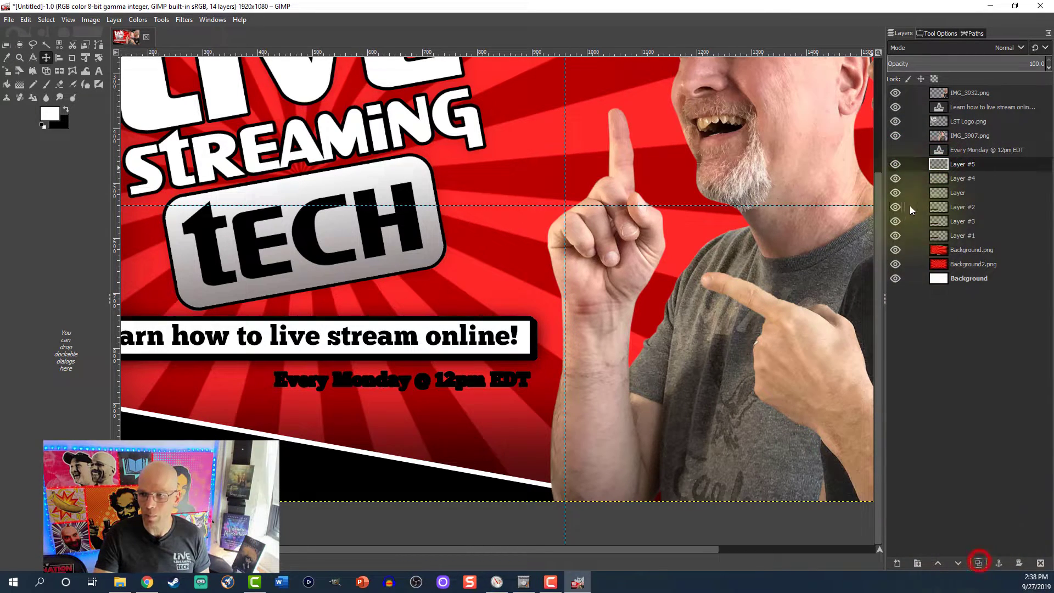
{"action": "left_click", "coordinate": [895, 165]}
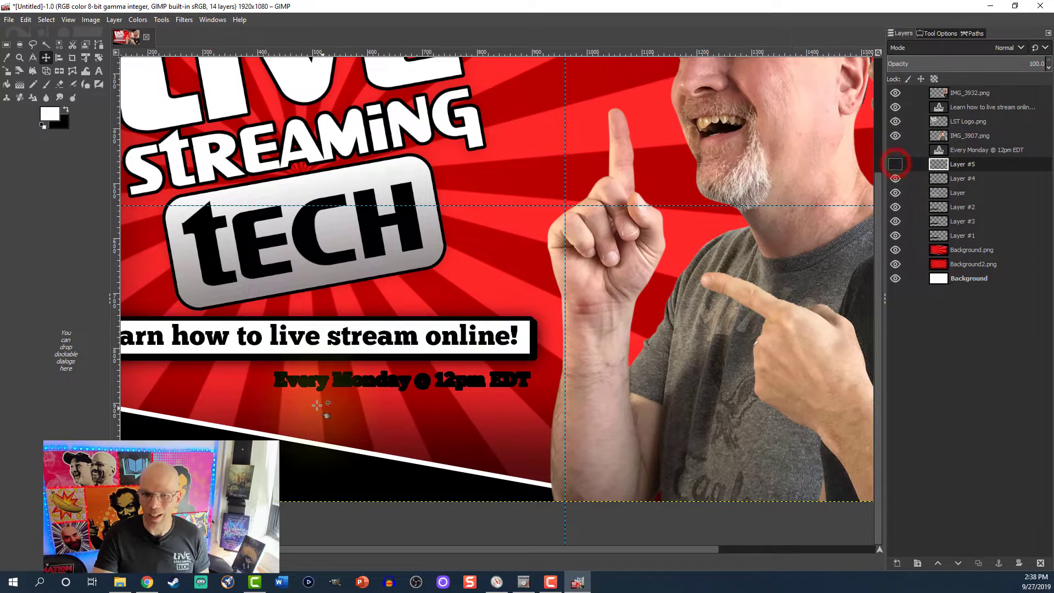
{"action": "left_click", "coordinate": [335, 380]}
{"action": "key", "text": "Page_Up"}
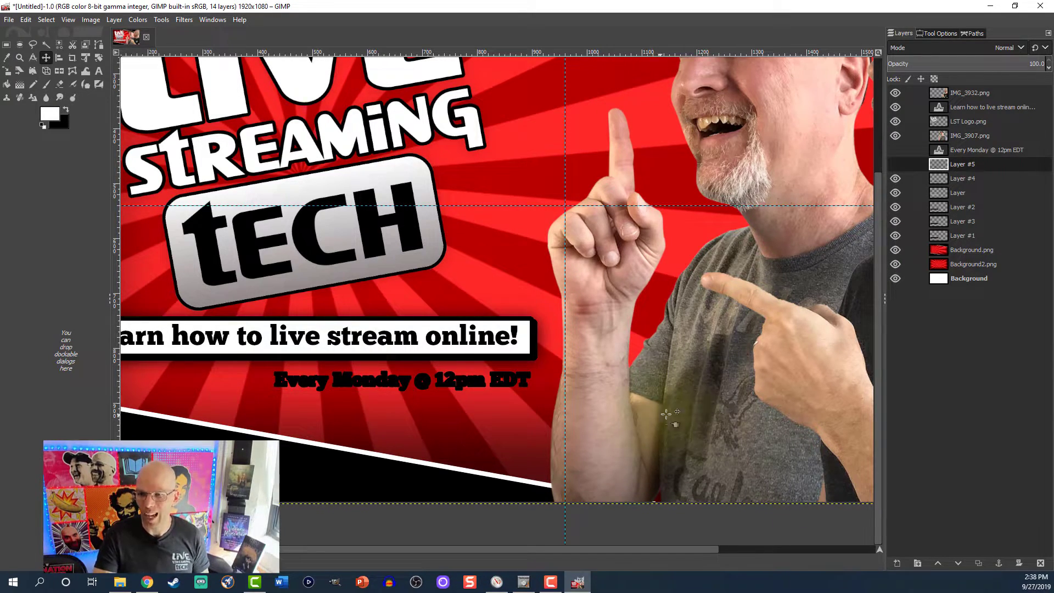
{"action": "left_click", "coordinate": [896, 164]}
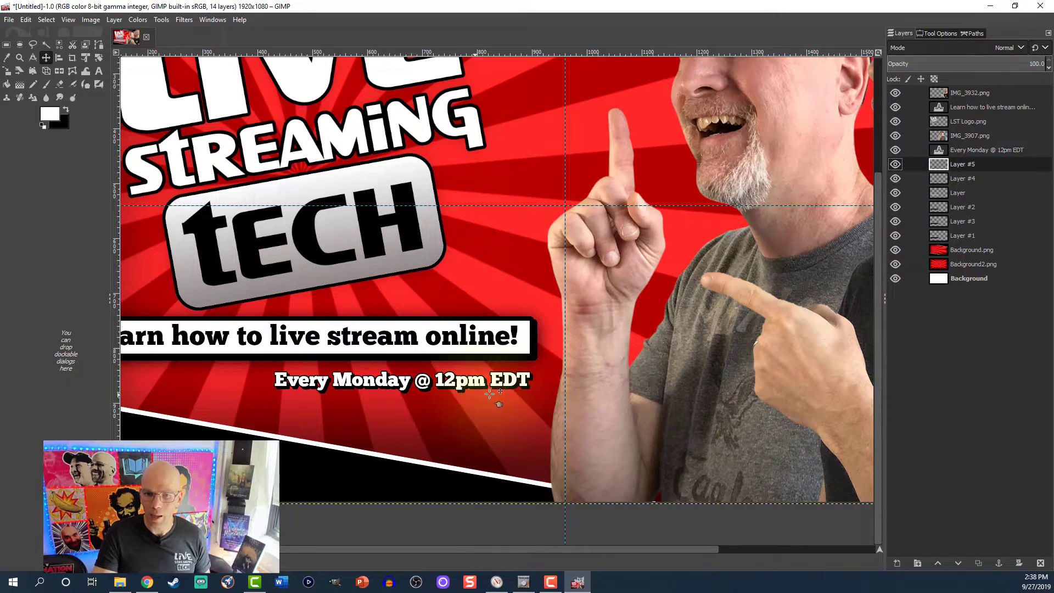
Duplicate Layer, add Layer #6, and hide Layer #6, Layer #5 and the text layer
{"action": "left_click", "coordinate": [938, 193]}
{"action": "left_click", "coordinate": [978, 563]}
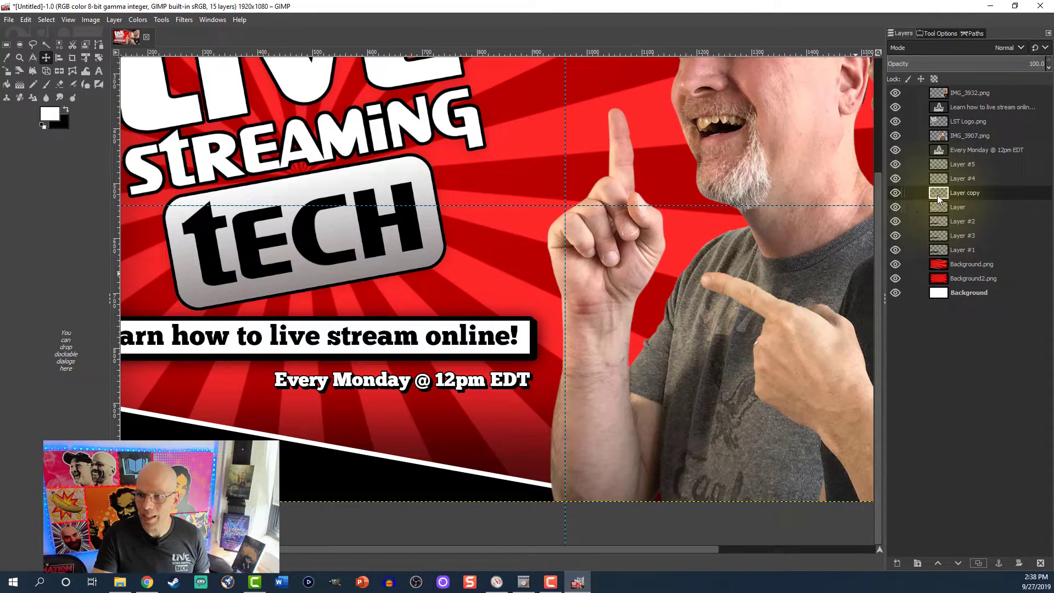
{"action": "key", "text": "ctrl+shift+n"}
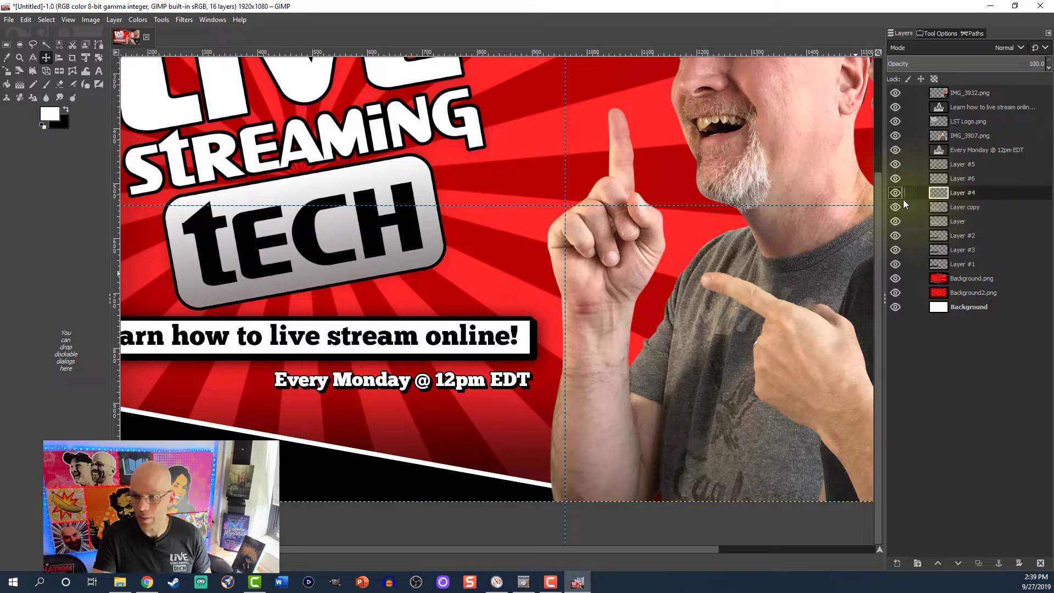
{"action": "left_click", "coordinate": [895, 179]}
{"action": "left_click", "coordinate": [895, 164]}
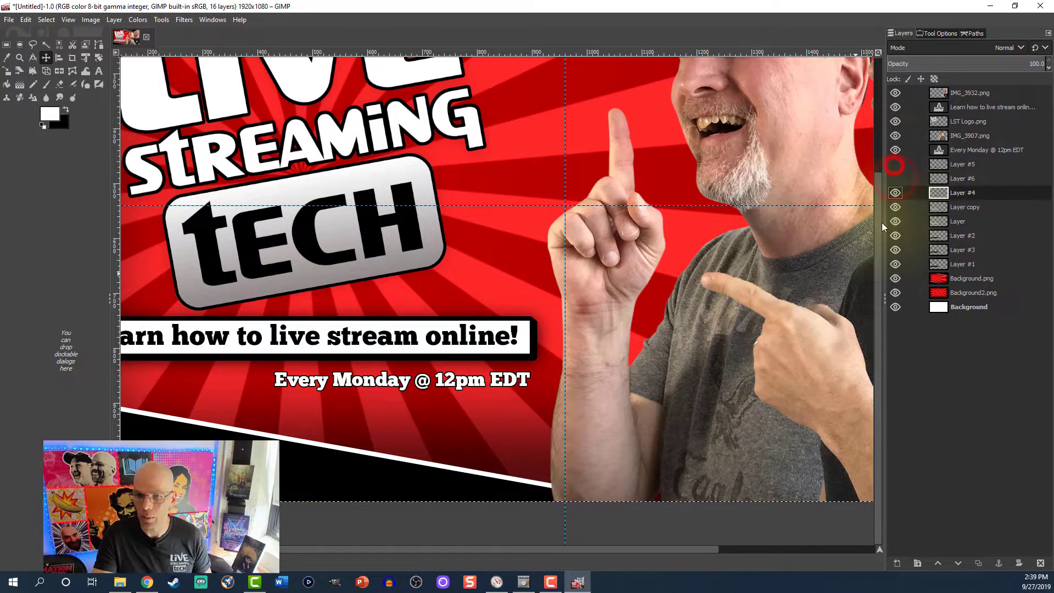
{"action": "left_click", "coordinate": [896, 150]}
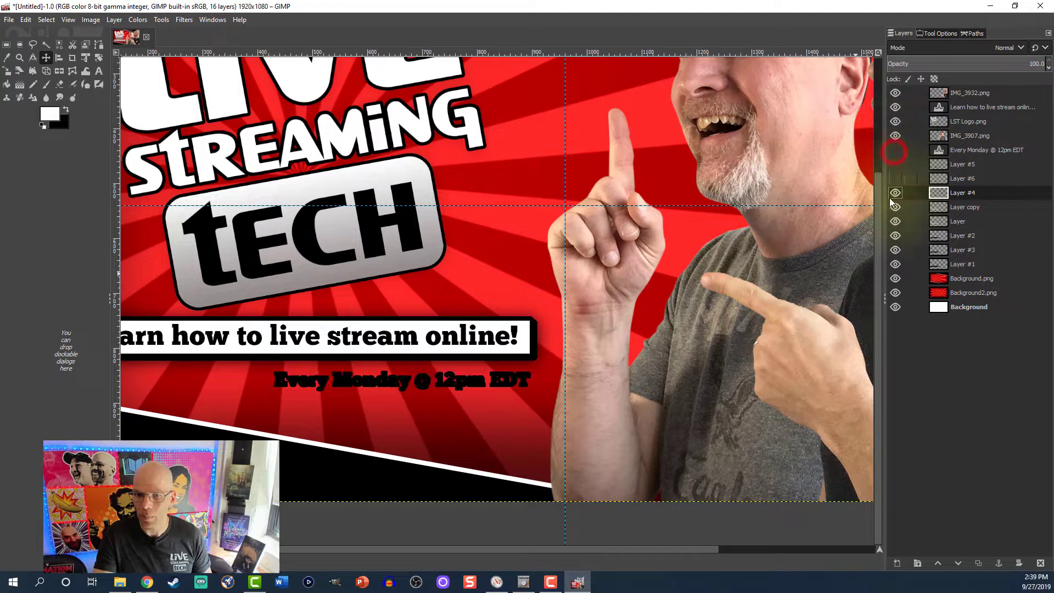
Repeat the Gaussian blur on Layer #4, double it with Merge Down, and show all layers again
{"action": "left_click", "coordinate": [932, 192]}
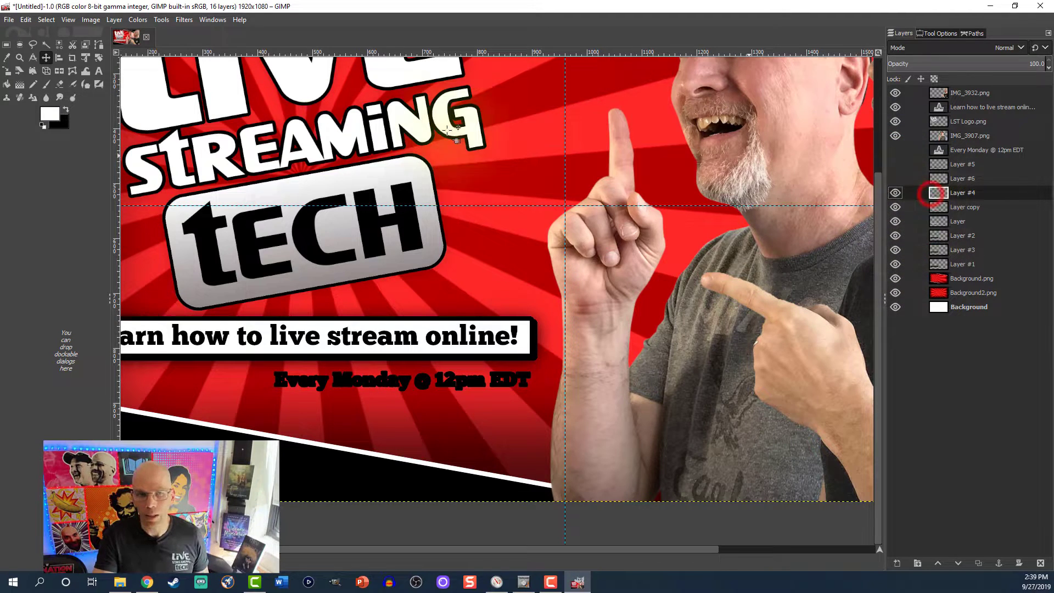
{"action": "left_click", "coordinate": [184, 19]}
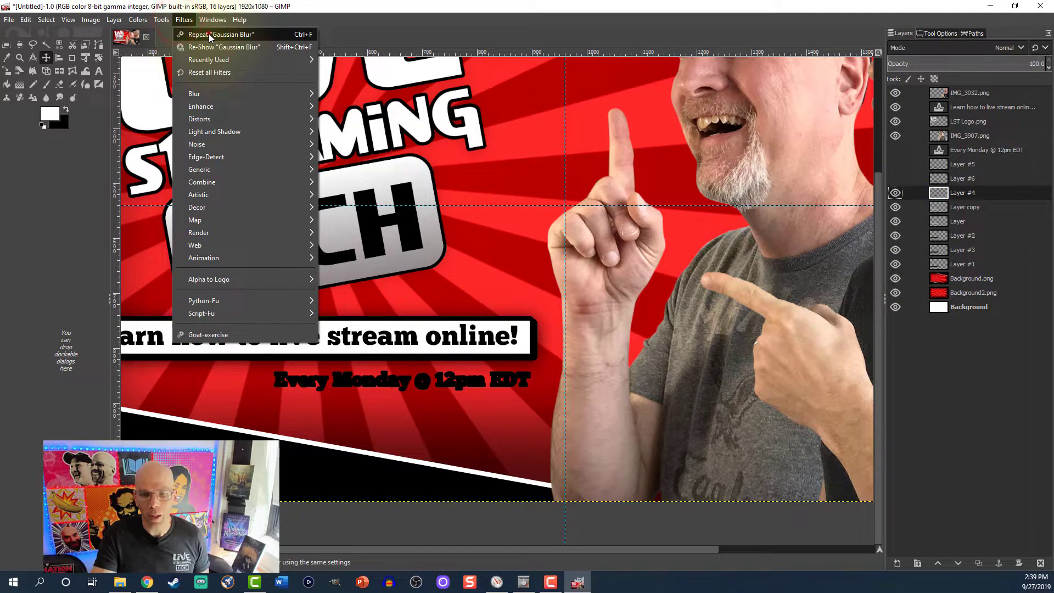
{"action": "left_click", "coordinate": [209, 35]}
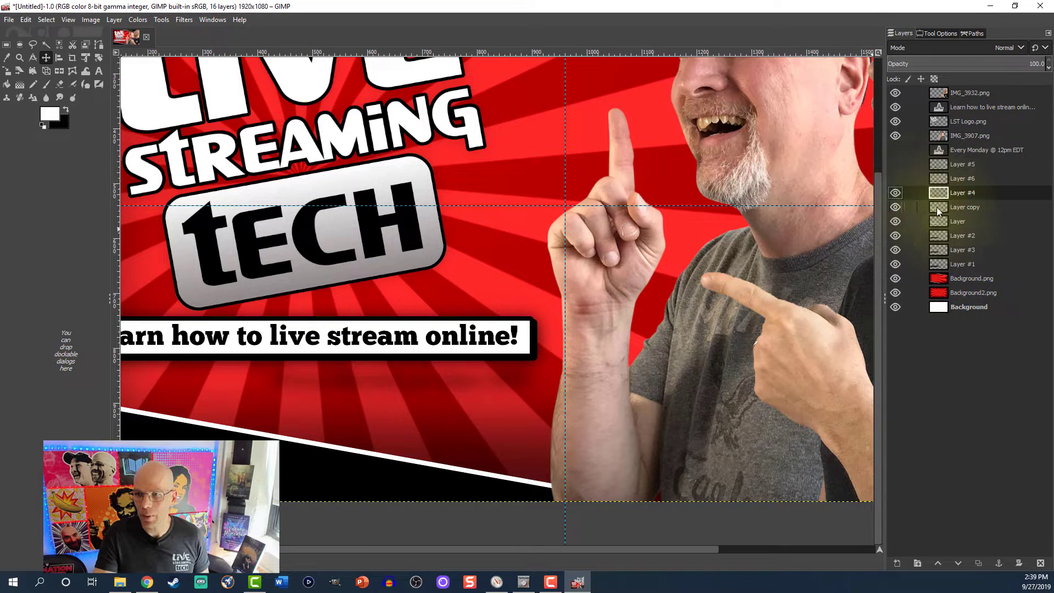
{"action": "left_click", "coordinate": [978, 563]}
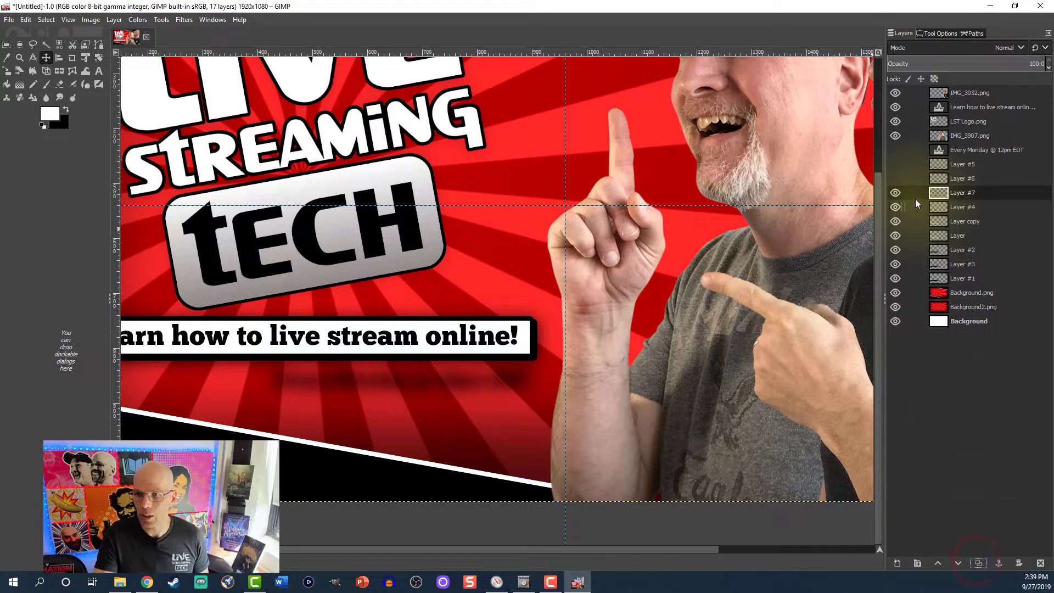
{"action": "right_click", "coordinate": [942, 196]}
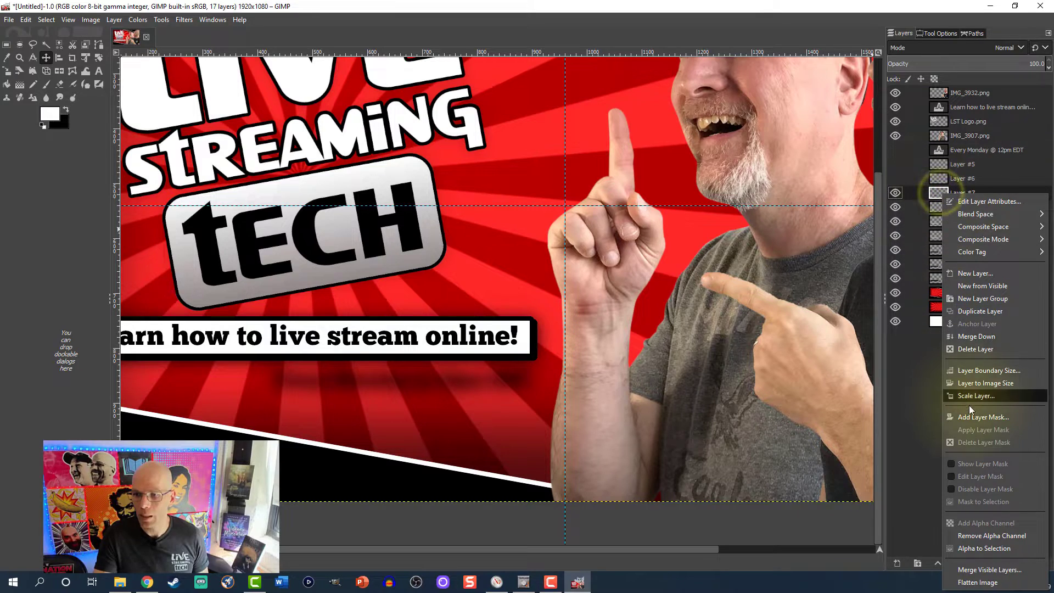
{"action": "left_click", "coordinate": [964, 339]}
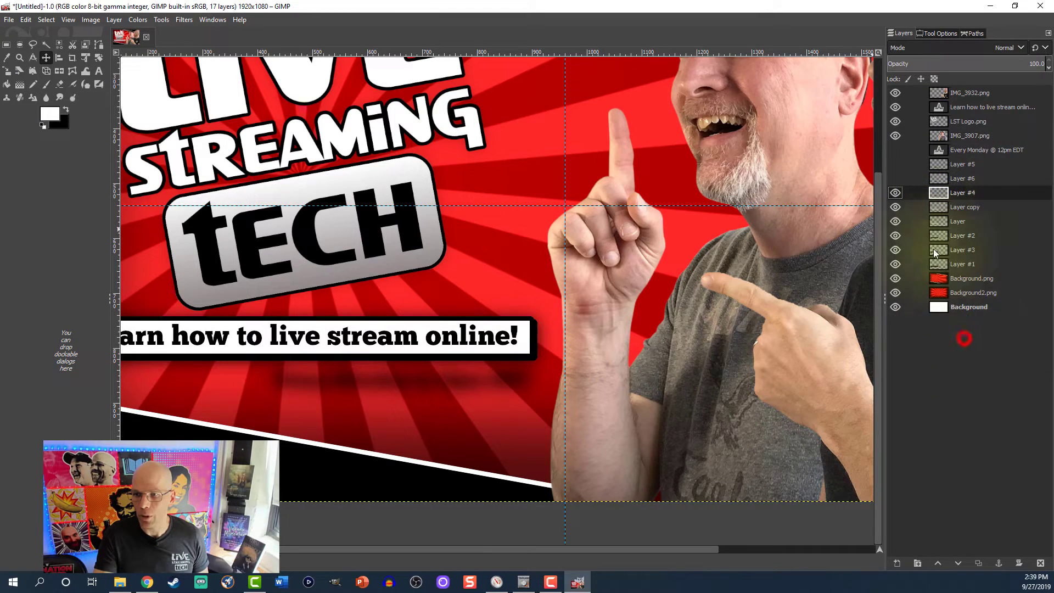
{"action": "left_click", "coordinate": [895, 164]}
{"action": "left_click", "coordinate": [895, 178]}
{"action": "left_click", "coordinate": [895, 150]}
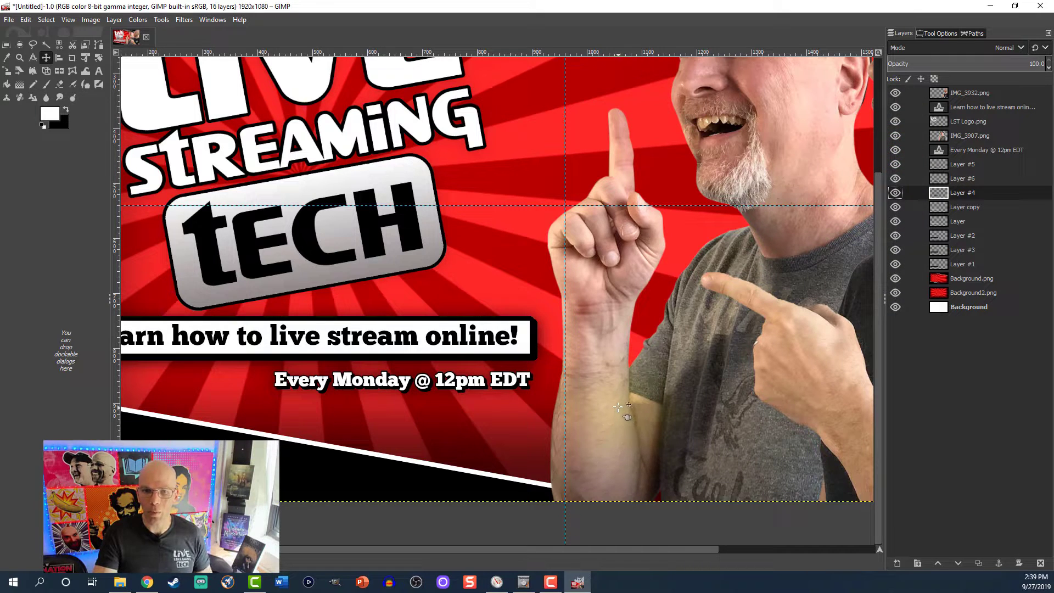
{"action": "scroll", "coordinate": [625, 425], "scroll_direction": "down", "scroll_amount": 2}
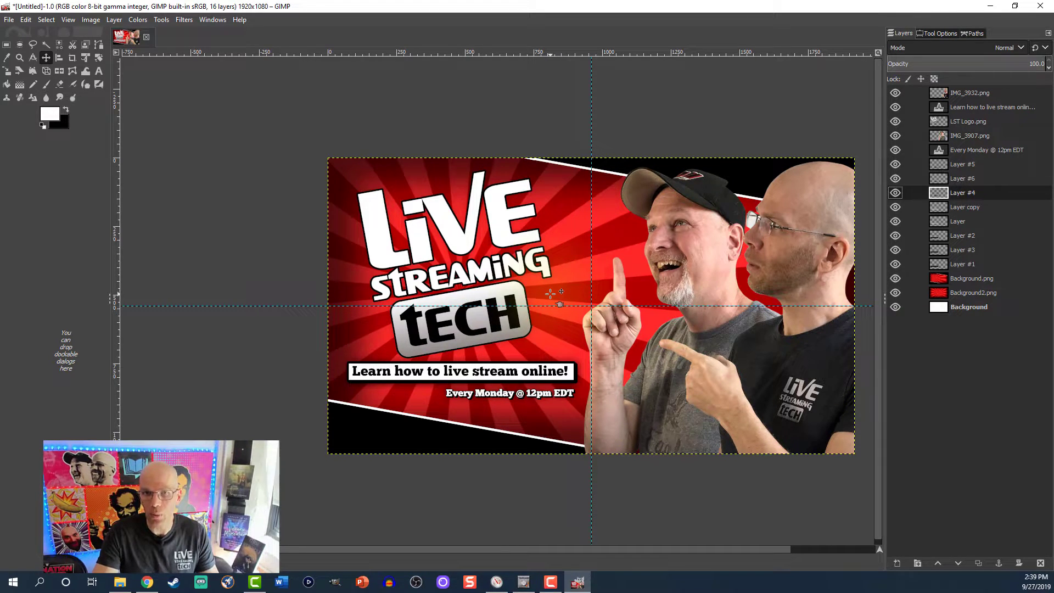
Select the outline of the LST logo from the LST Logo.png layer
{"action": "left_click", "coordinate": [939, 121]}
{"action": "right_click", "coordinate": [938, 122]}
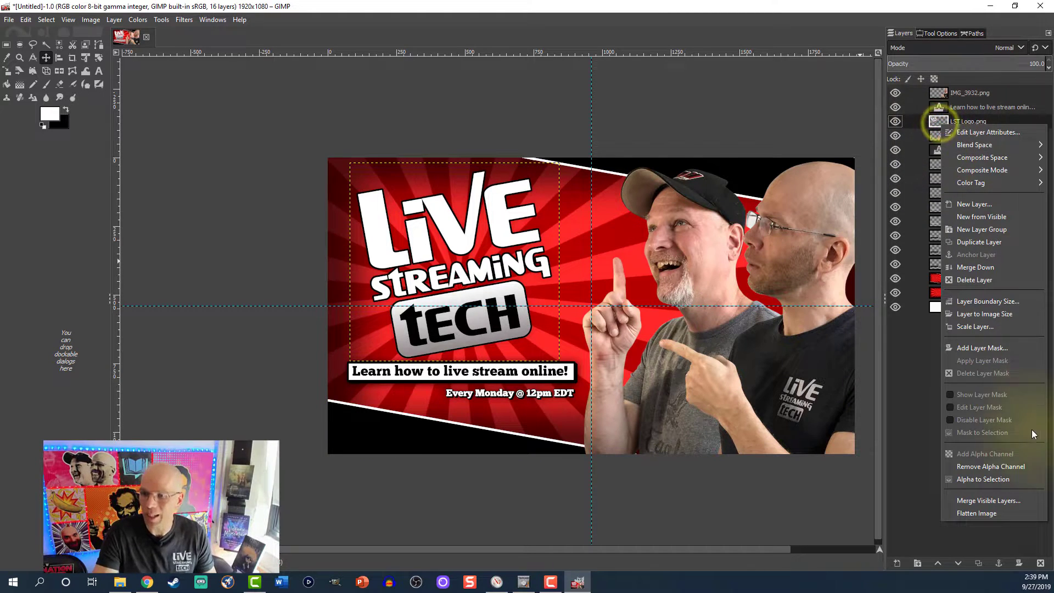
{"action": "left_click", "coordinate": [991, 479]}
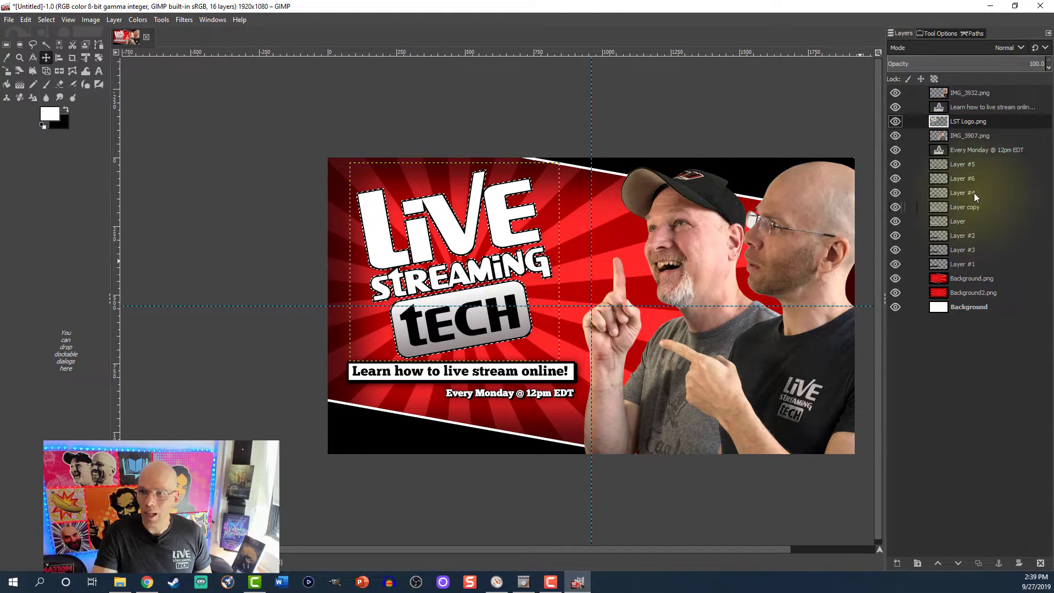
Add new Layer #7 above IMG_3907.png, fill the logo selection black, and deselect
{"action": "left_click", "coordinate": [935, 134]}
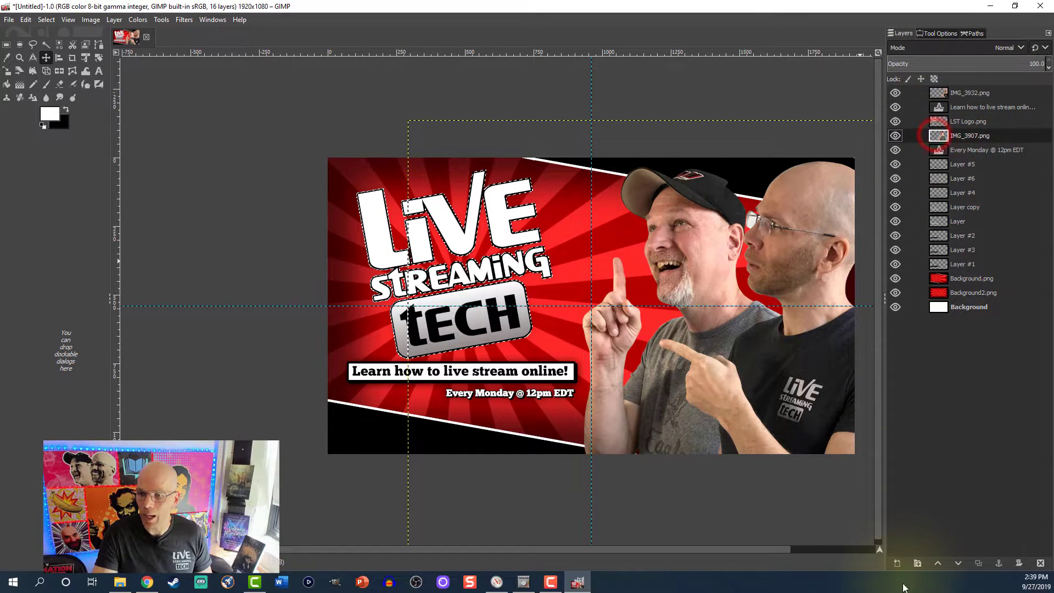
{"action": "left_click", "coordinate": [897, 563]}
{"action": "left_click", "coordinate": [965, 553]}
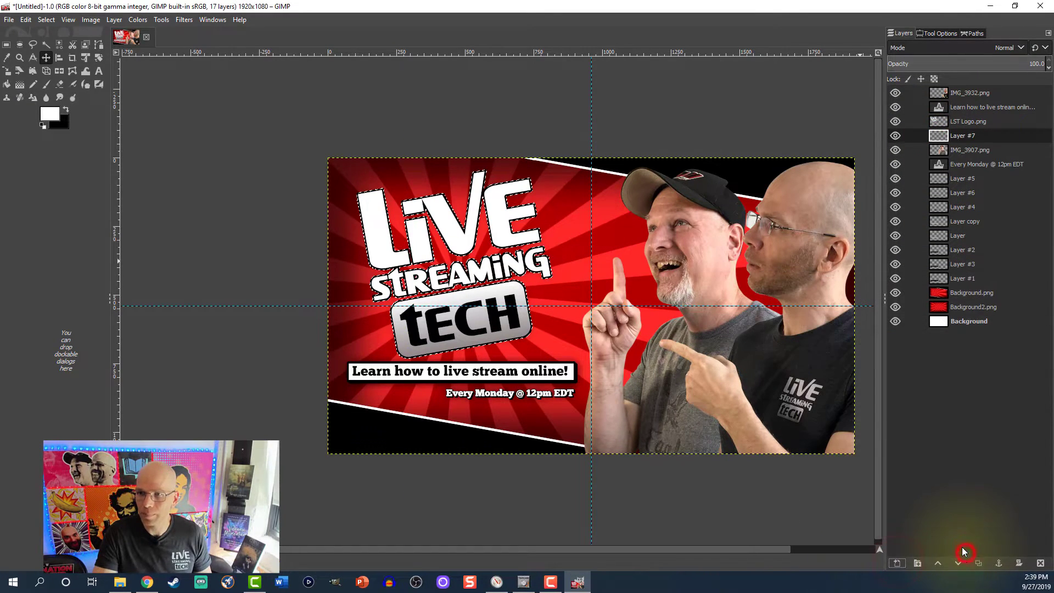
{"action": "key", "text": "ctrl+comma"}
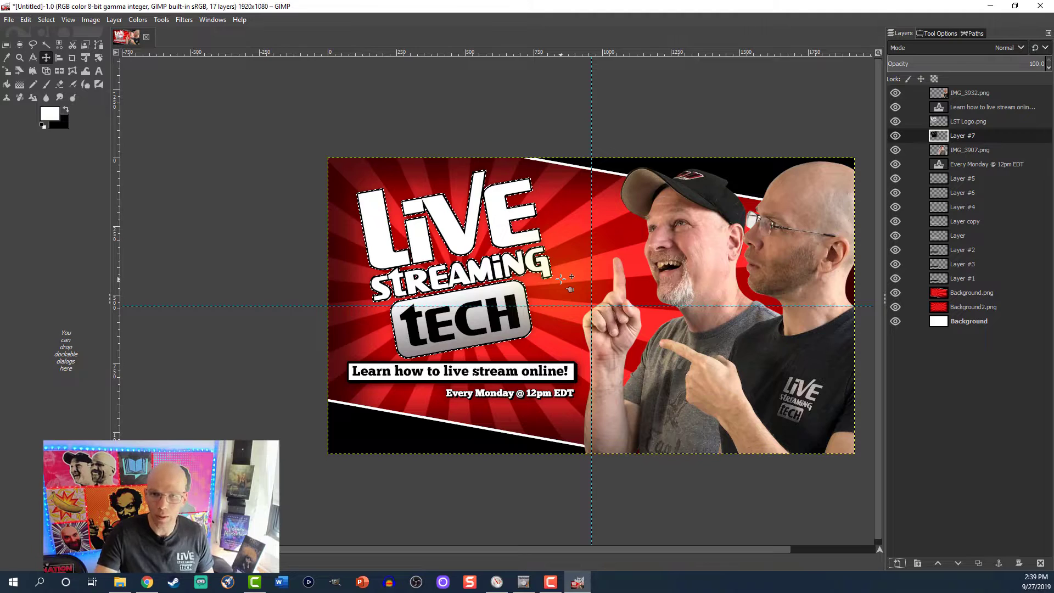
{"action": "key", "text": "ctrl+shift+a"}
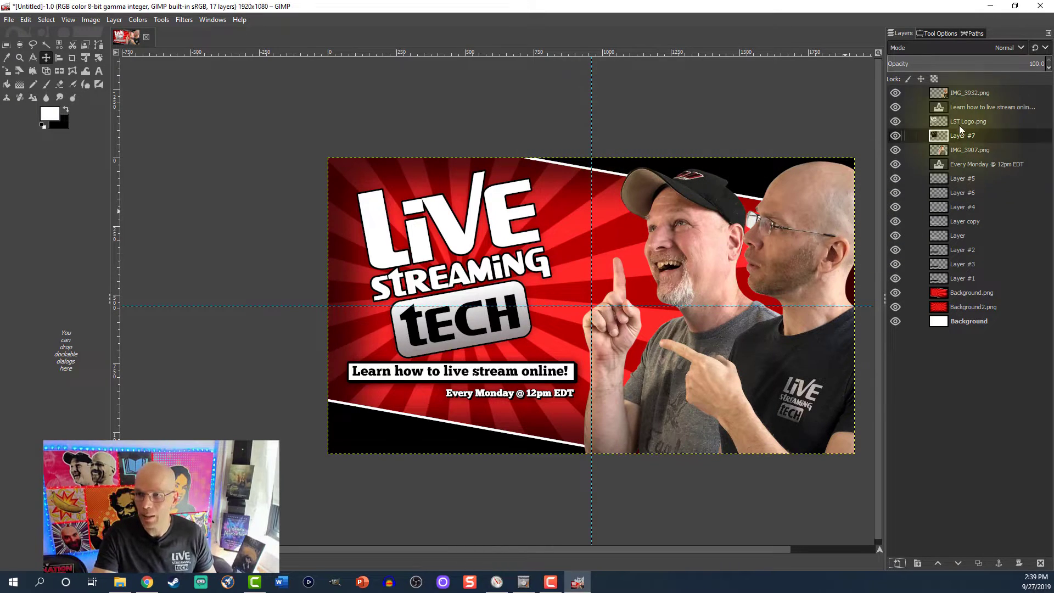
Toggle LST Logo.png off and on to check the black silhouette, then duplicate Layer #7
{"action": "left_click", "coordinate": [894, 121]}
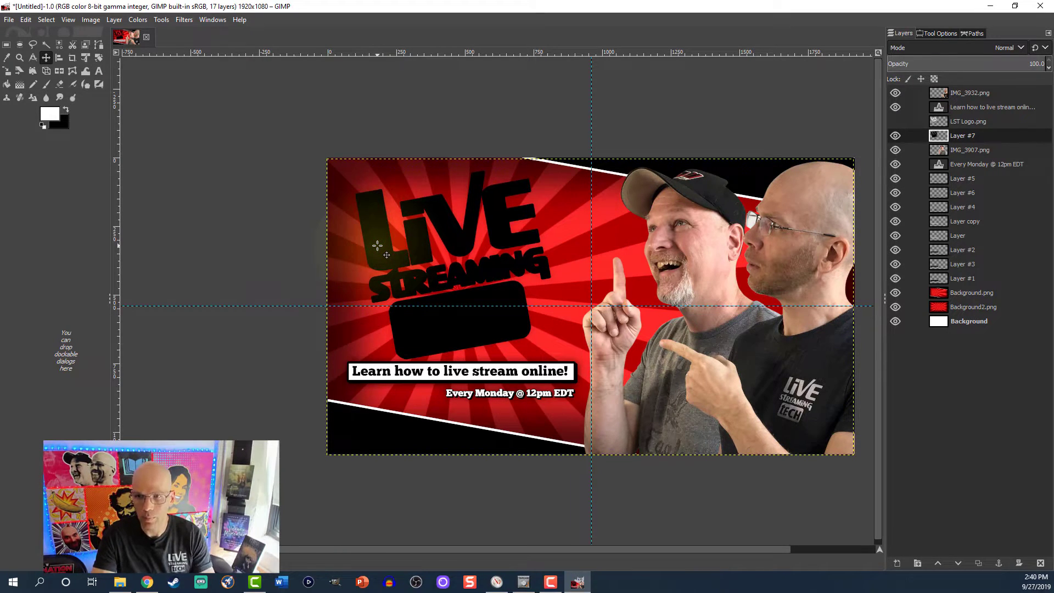
{"action": "left_click", "coordinate": [896, 121]}
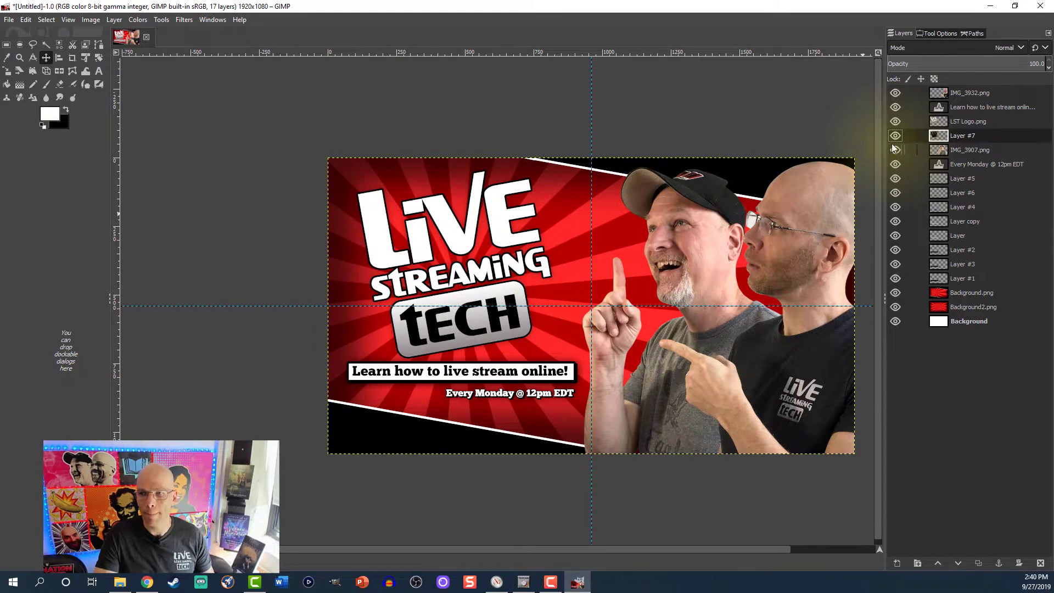
{"action": "left_click", "coordinate": [895, 121]}
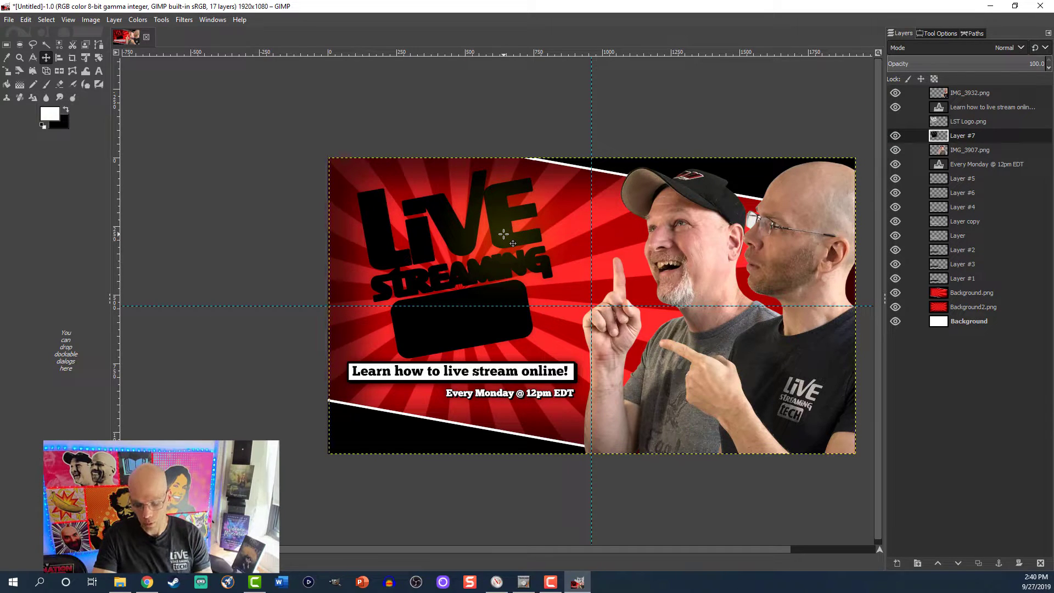
{"action": "left_click", "coordinate": [896, 123]}
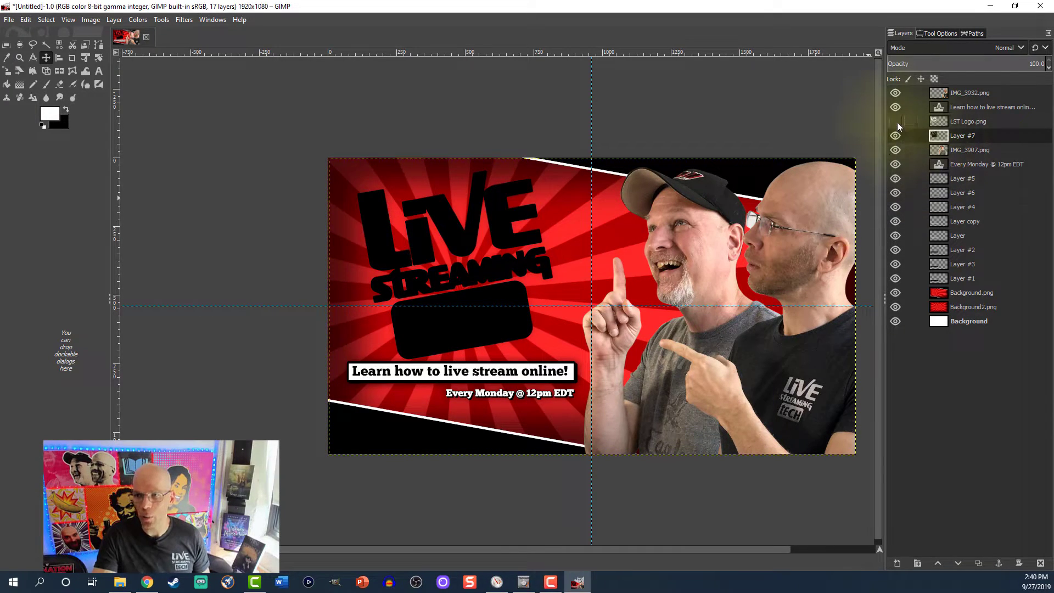
{"action": "left_click", "coordinate": [896, 122]}
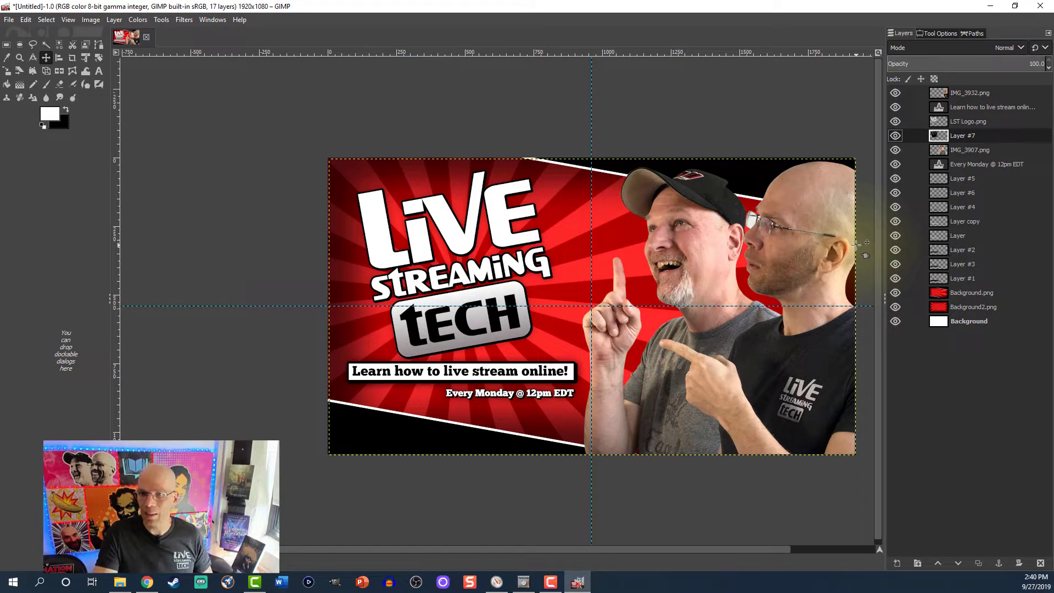
{"action": "left_click", "coordinate": [978, 563]}
Select Layer #7 and dismiss the Filters menu without choosing anything
{"action": "left_click", "coordinate": [937, 150]}
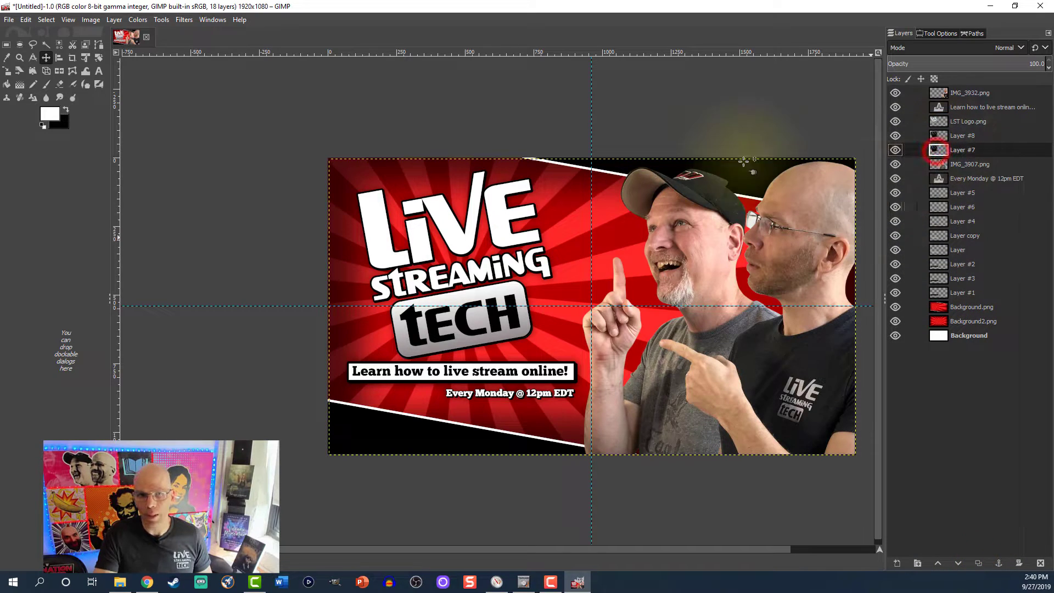
{"action": "left_click", "coordinate": [183, 19]}
{"action": "left_click", "coordinate": [184, 20]}
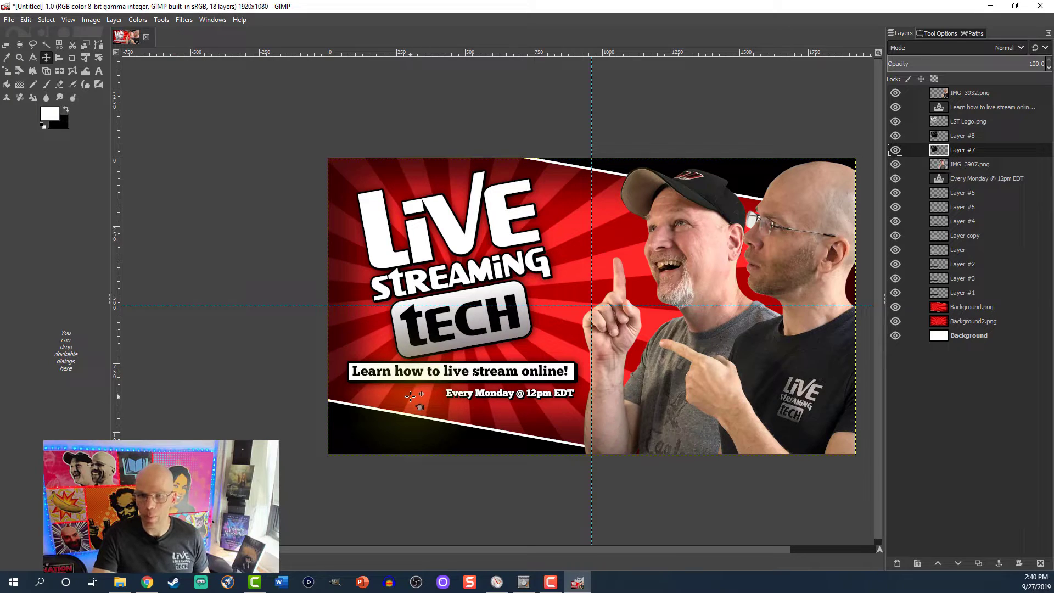
Raise IMG_3907.png three levels to just below IMG_3932.png, then select IMG_3932.png
{"action": "left_click", "coordinate": [940, 163]}
{"action": "left_click", "coordinate": [938, 563]}
{"action": "left_click", "coordinate": [938, 563]}
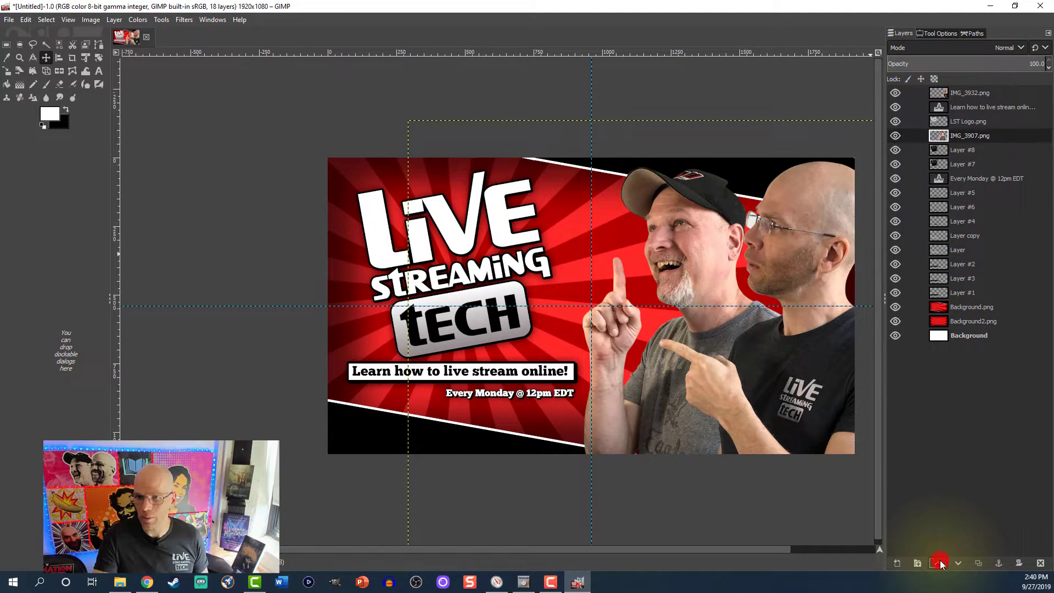
{"action": "left_click", "coordinate": [939, 562]}
{"action": "left_click", "coordinate": [939, 562]}
{"action": "left_click", "coordinate": [944, 98]}
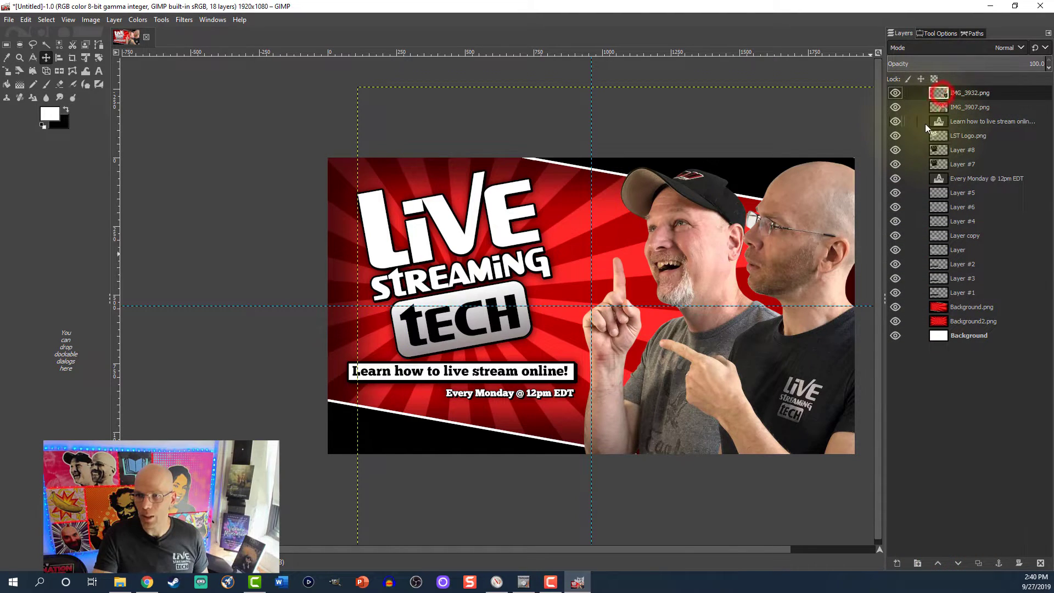
{"action": "left_click", "coordinate": [140, 20]}
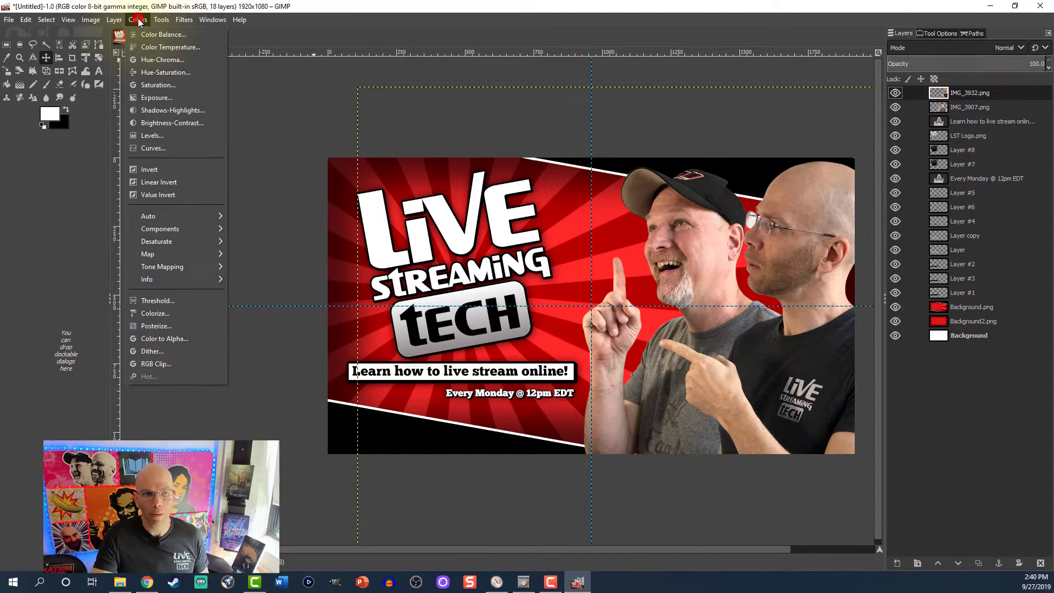
Apply Hue-Saturation to IMG_3932.png with Master Saturation set to 25
{"action": "left_click", "coordinate": [152, 77]}
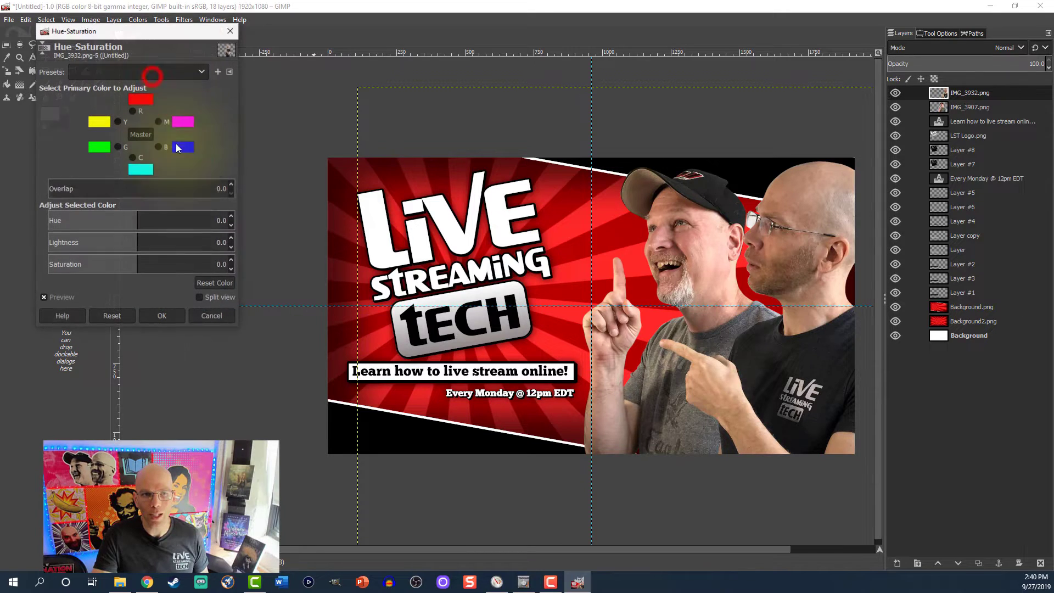
{"action": "left_click", "coordinate": [218, 267]}
{"action": "double_click", "coordinate": [218, 265]}
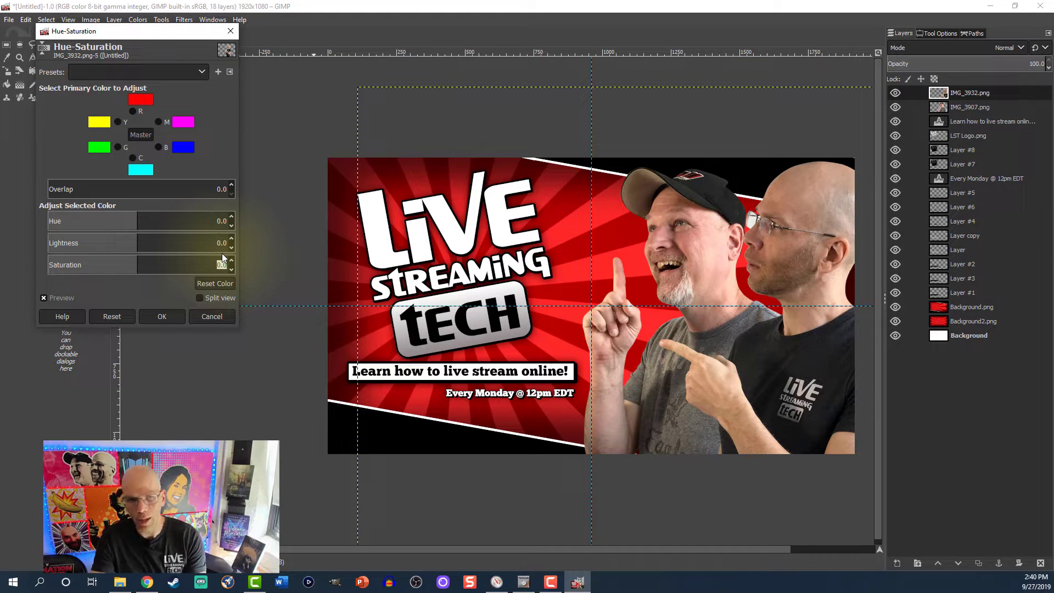
{"action": "type", "text": "20"}
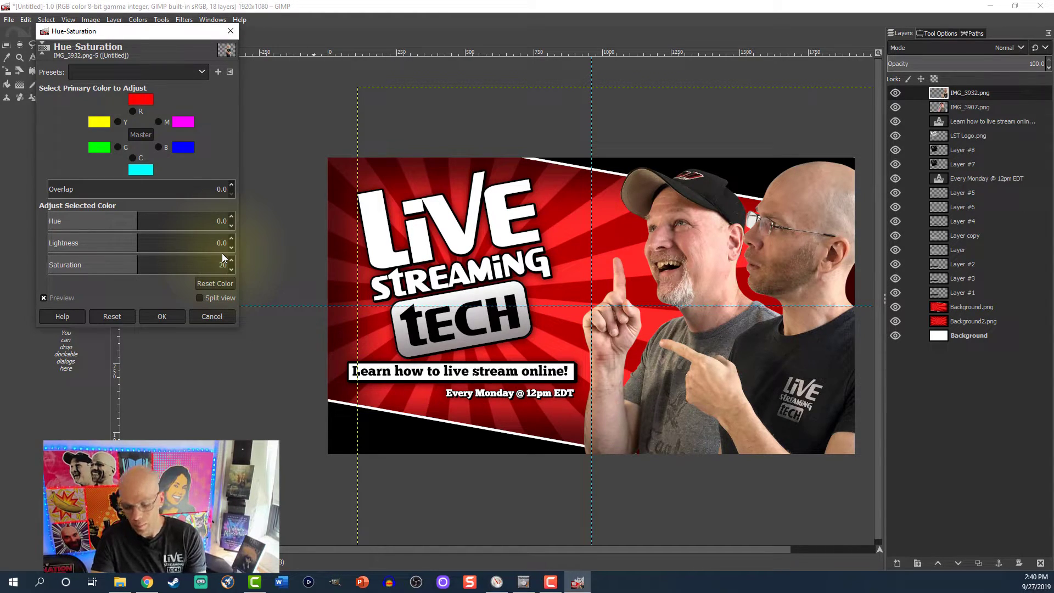
{"action": "double_click", "coordinate": [217, 267]}
{"action": "type", "text": "30"}
{"action": "key", "text": "Return"}
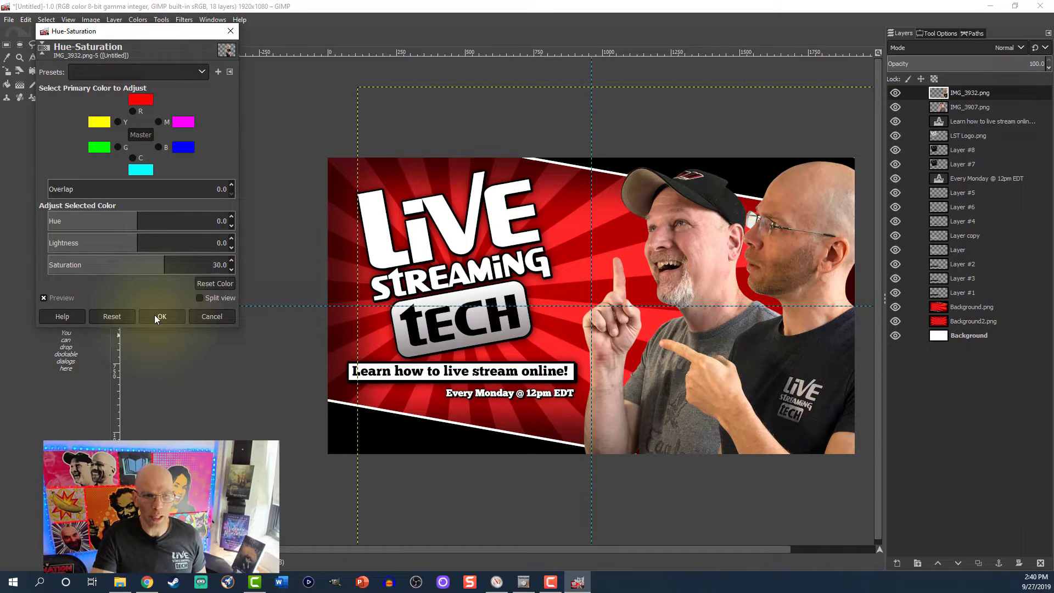
{"action": "key", "text": "ctrl+a"}
{"action": "type", "text": "25"}
{"action": "key", "text": "Return"}
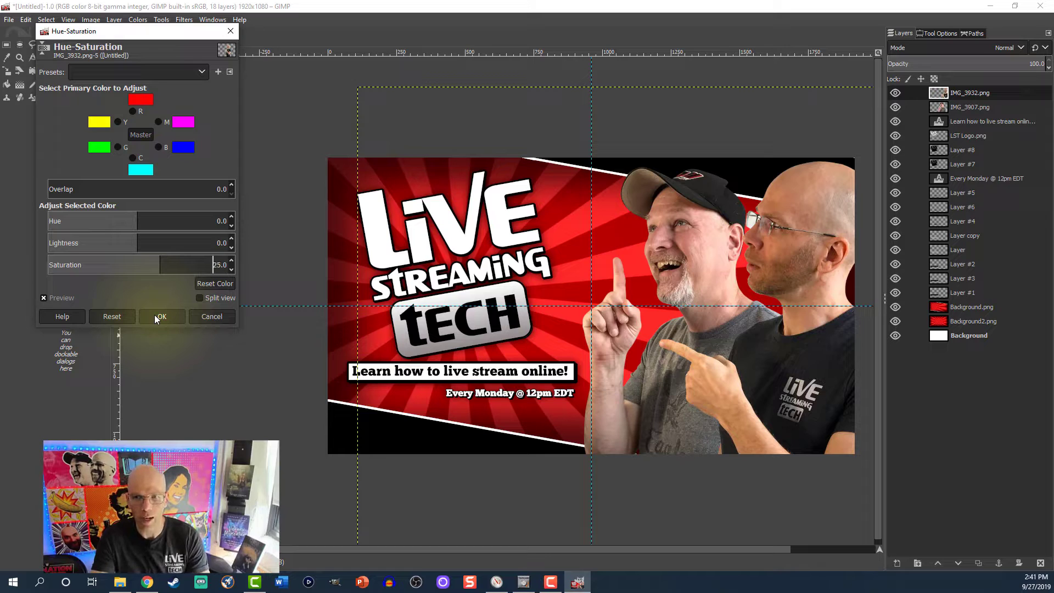
{"action": "left_click", "coordinate": [152, 315]}
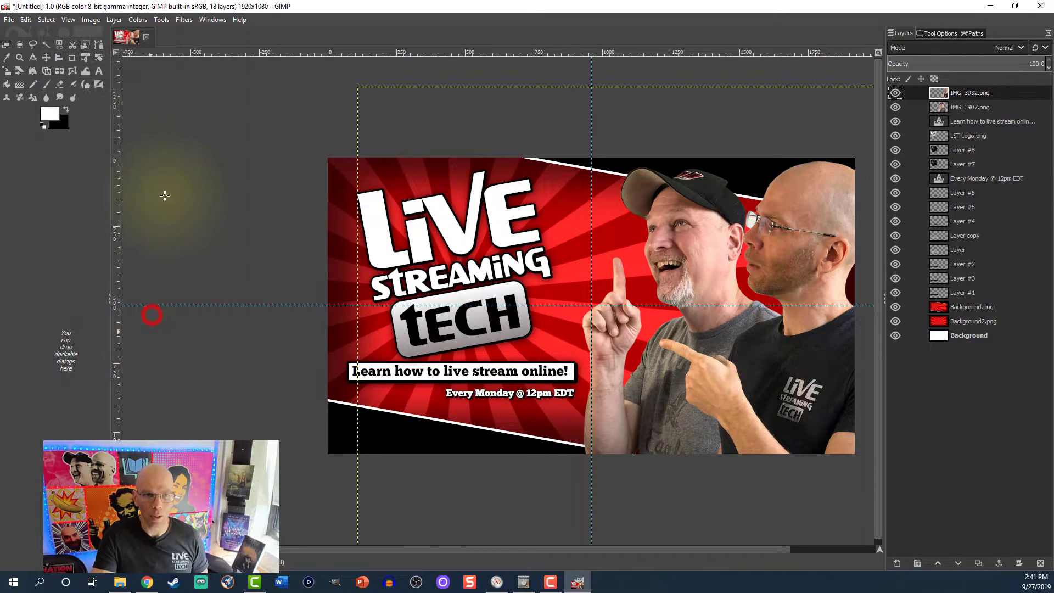
Apply Brightness-Contrast to IMG_3932.png with contrast 10 and brightness left at 0
{"action": "left_click", "coordinate": [163, 21]}
{"action": "mouse_move", "coordinate": [140, 22]}
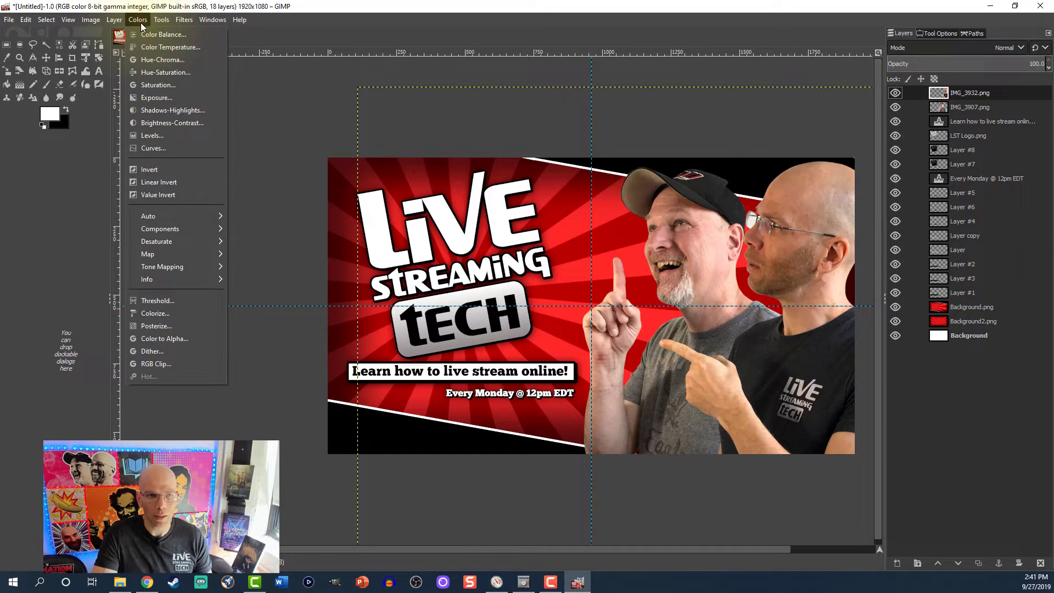
{"action": "left_click", "coordinate": [150, 124]}
{"action": "left_click", "coordinate": [247, 100]}
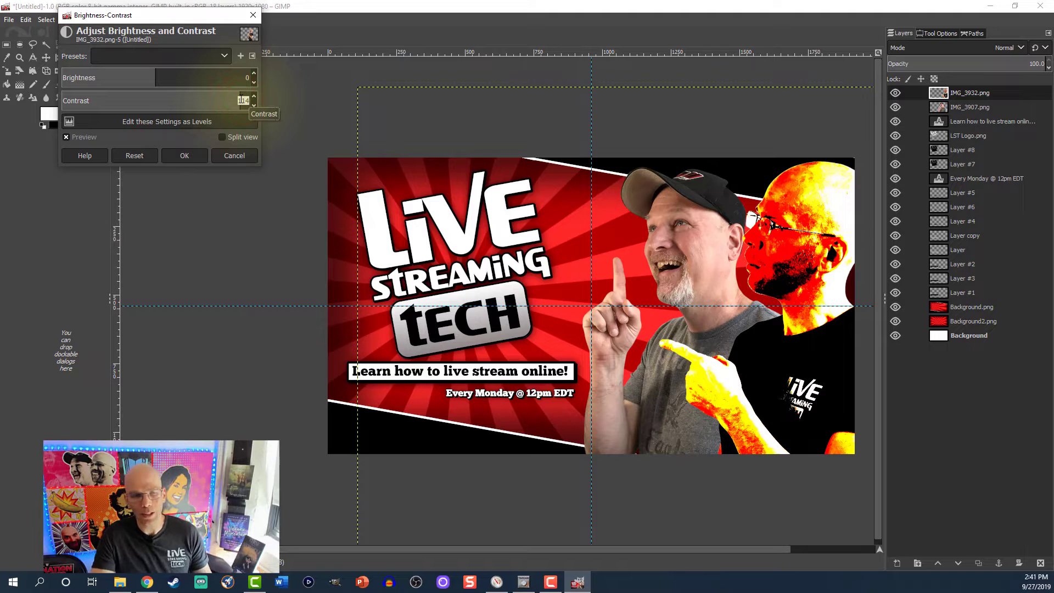
{"action": "type", "text": "10"}
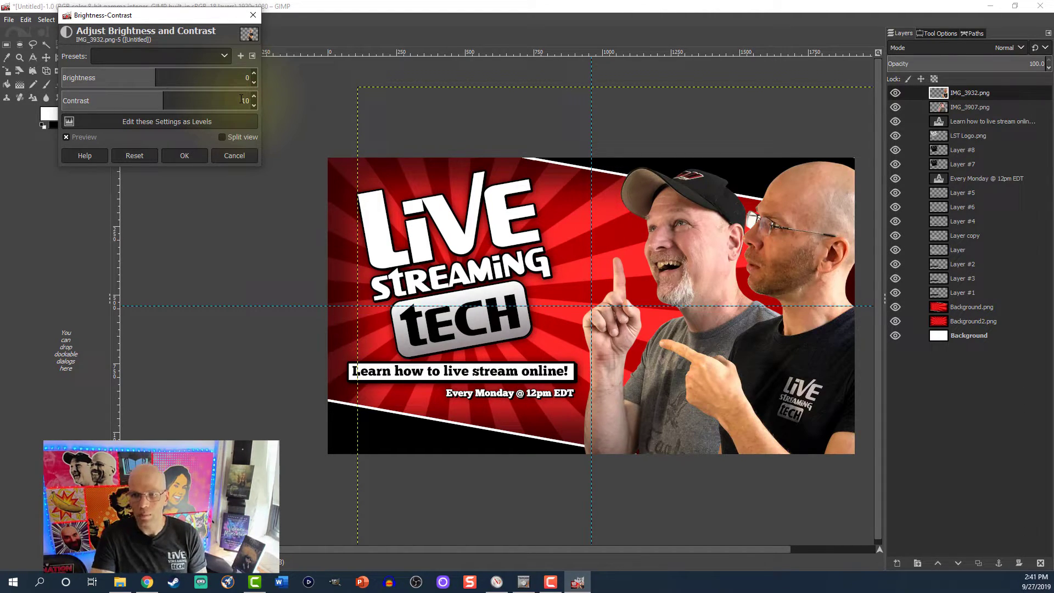
{"action": "left_click", "coordinate": [177, 156]}
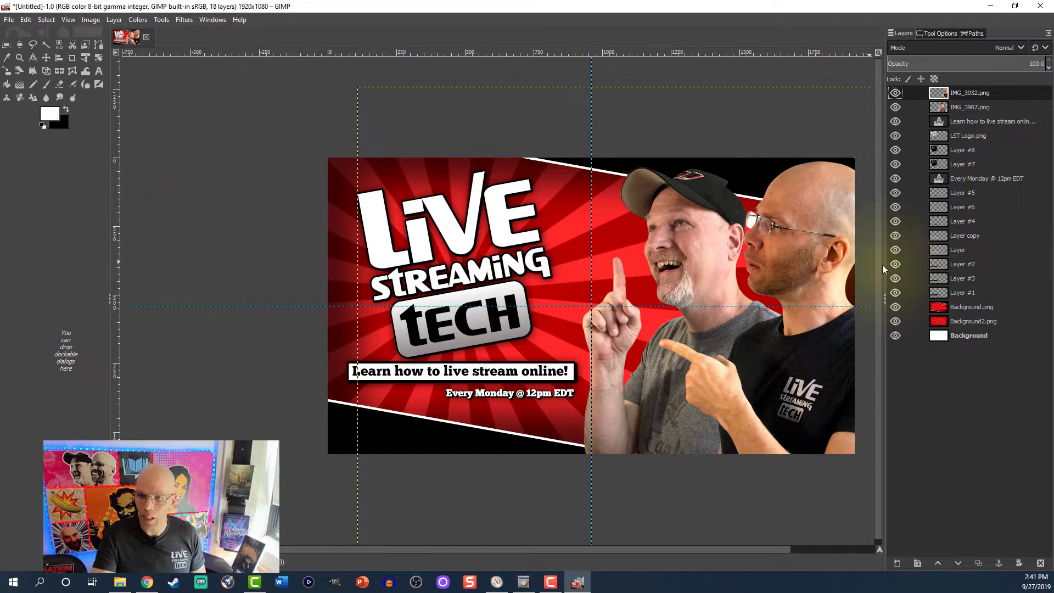
Boost IMG_3907.png's saturation by 25 with Hue-Saturation
{"action": "left_click", "coordinate": [951, 106]}
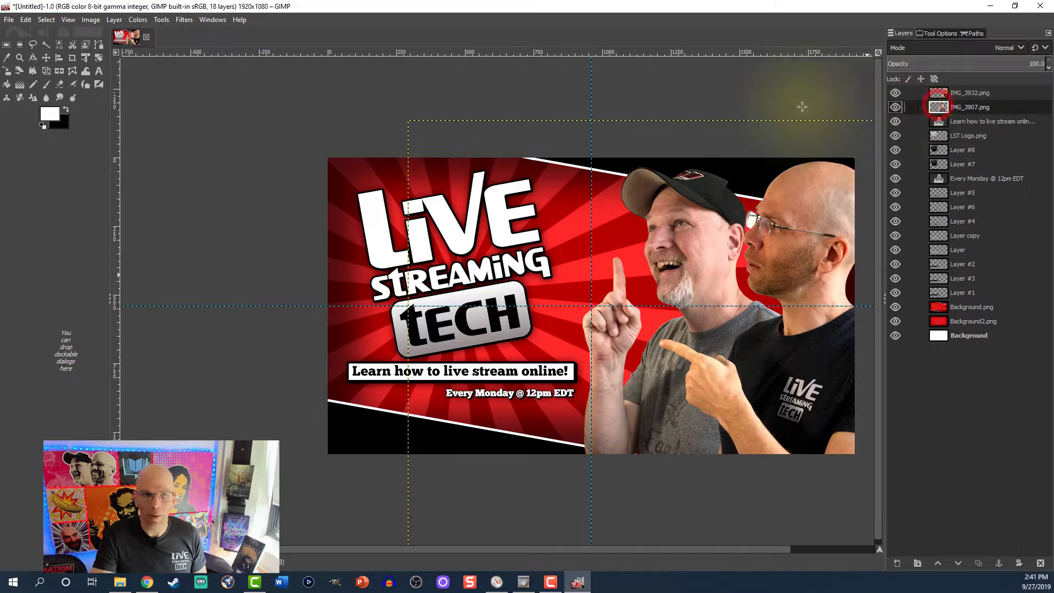
{"action": "left_click", "coordinate": [140, 21]}
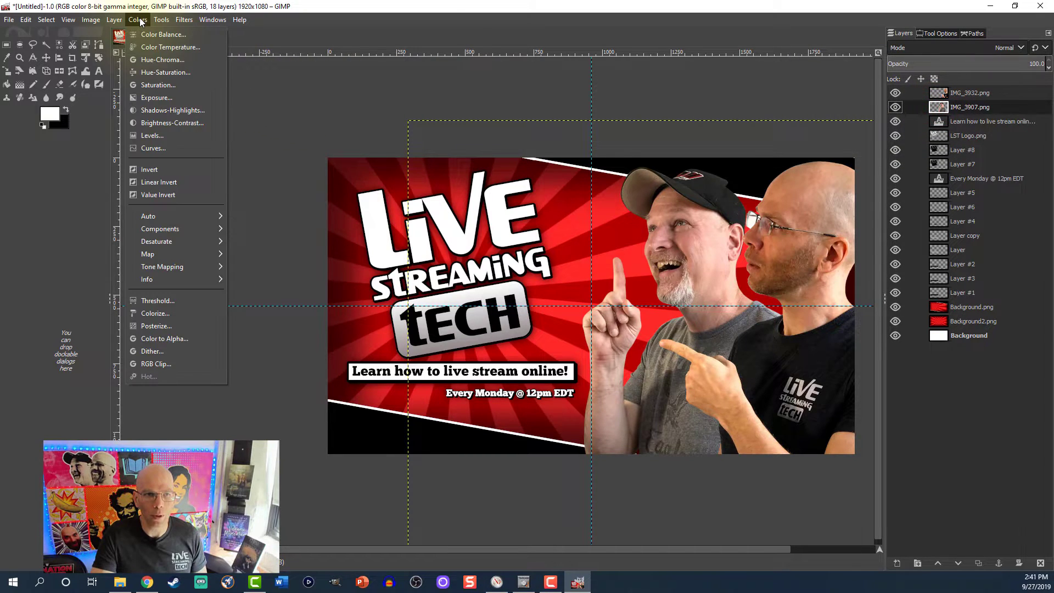
{"action": "left_click", "coordinate": [154, 73]}
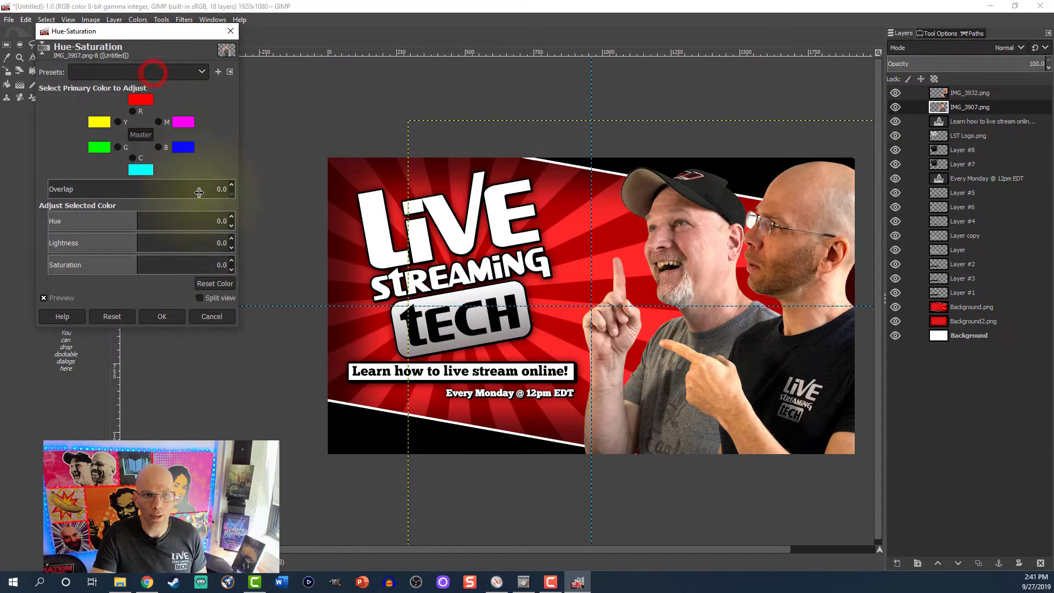
{"action": "left_click", "coordinate": [219, 264]}
{"action": "type", "text": "20"}
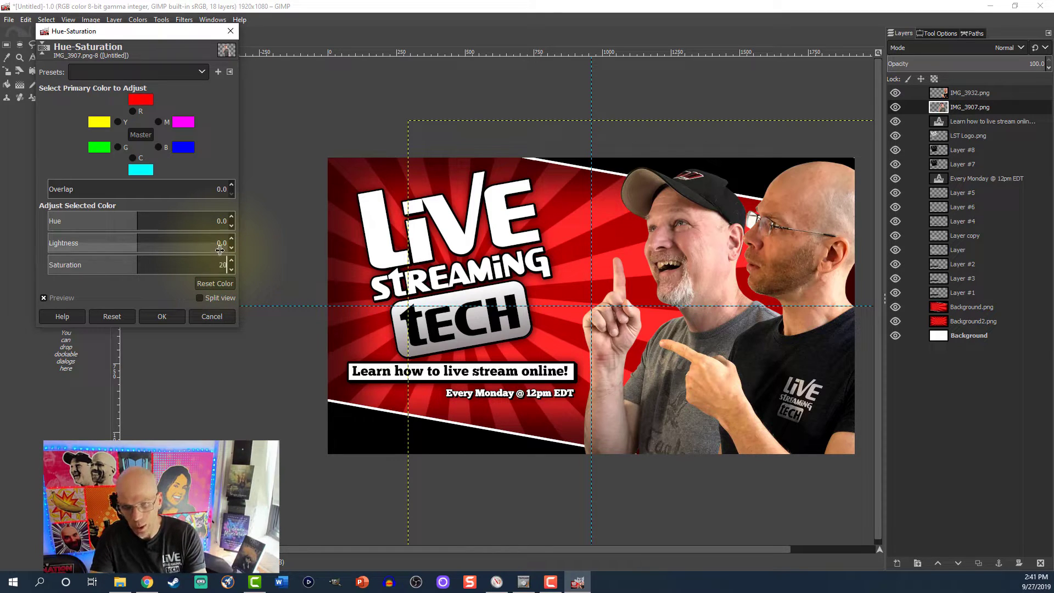
{"action": "key", "text": "Return"}
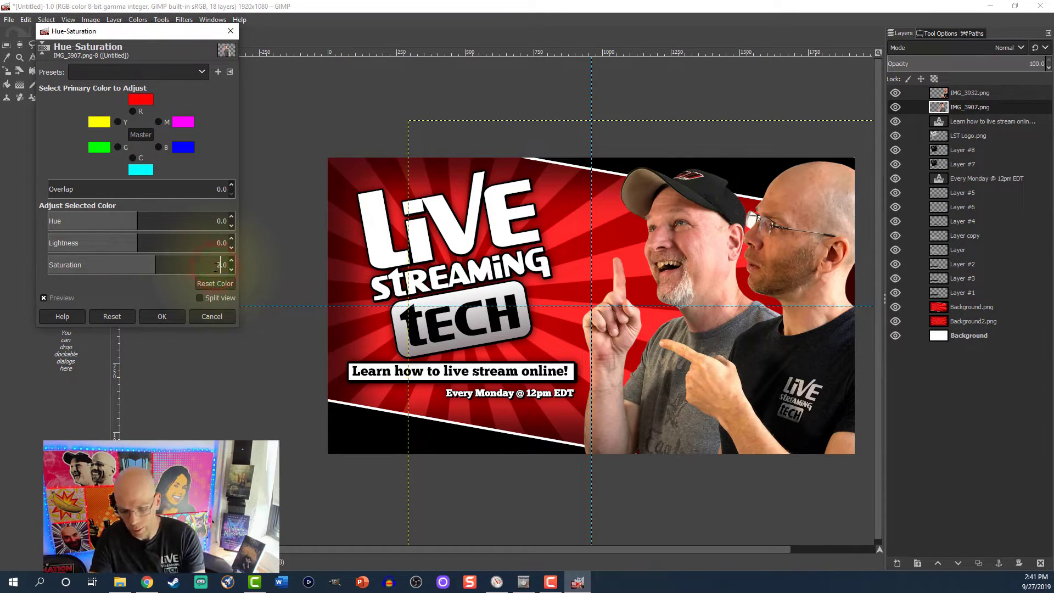
{"action": "key", "text": "Return"}
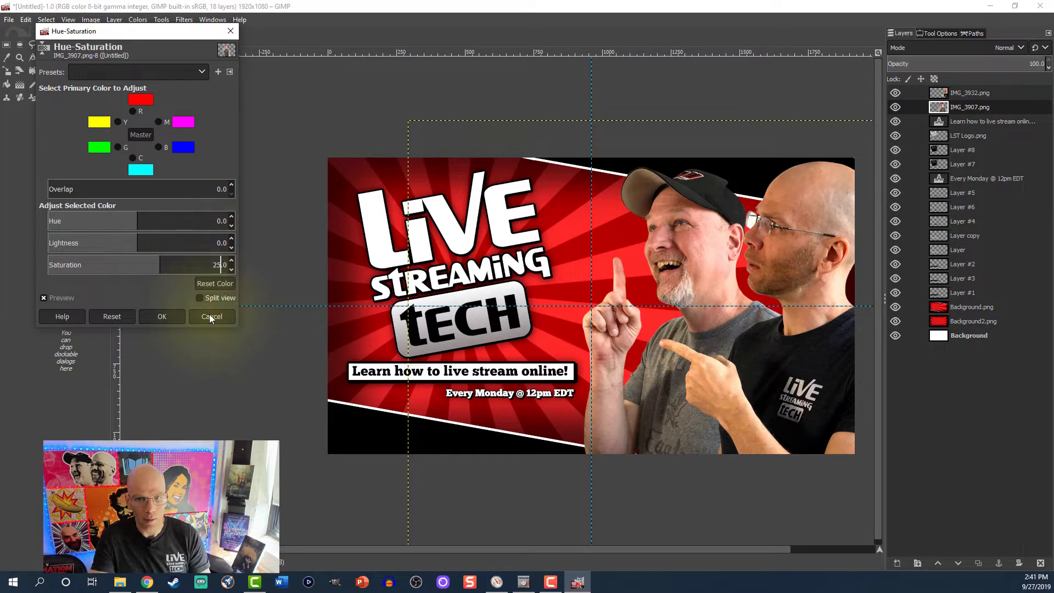
{"action": "left_click", "coordinate": [161, 317]}
Raise IMG_3907.png's contrast by 10 with Brightness-Contrast
{"action": "left_click", "coordinate": [132, 21]}
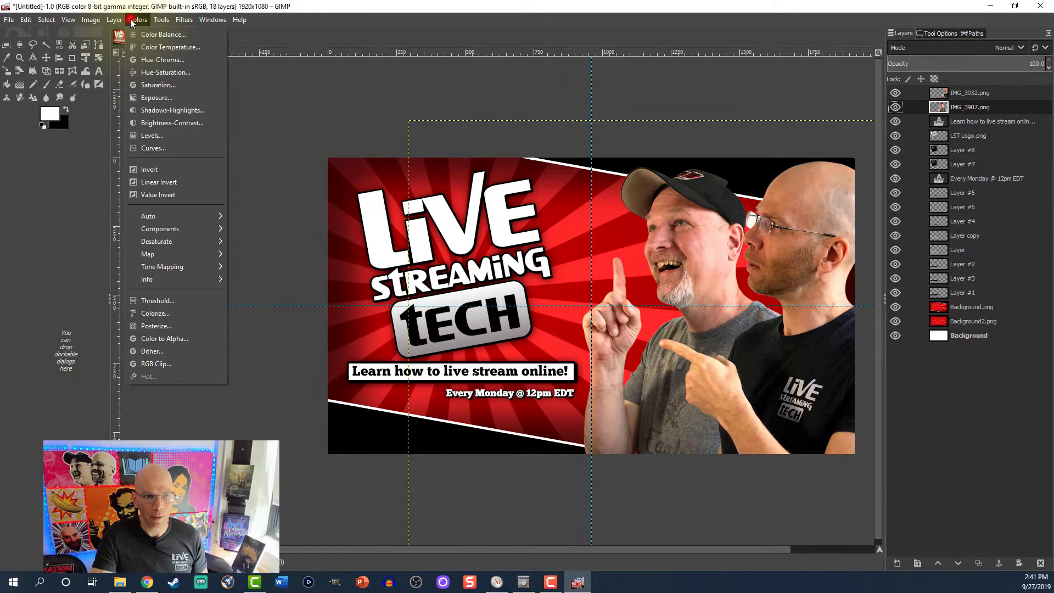
{"action": "left_click", "coordinate": [153, 122]}
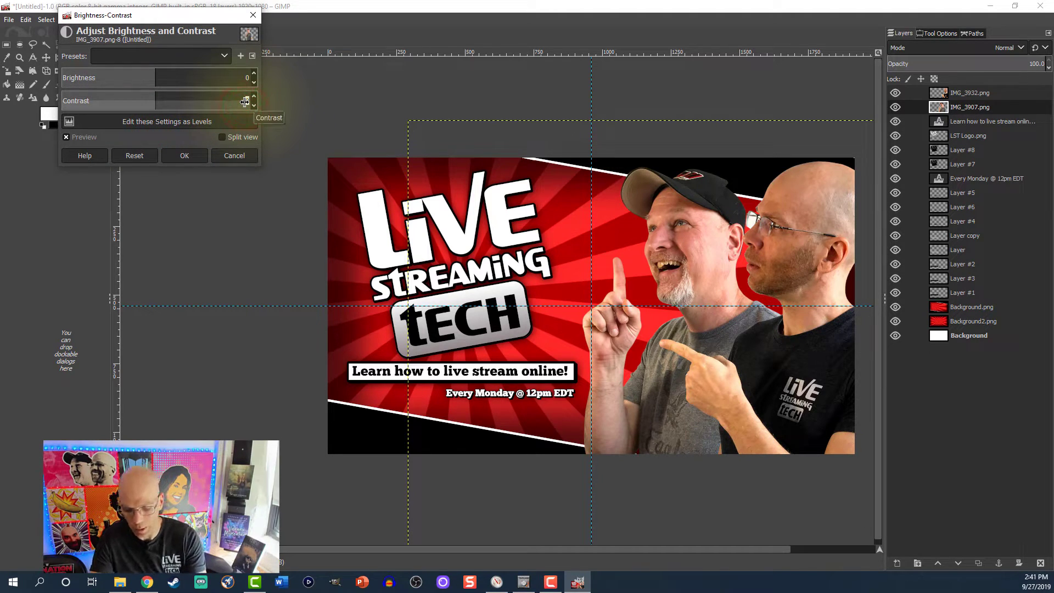
{"action": "scroll", "coordinate": [245, 102], "scroll_direction": "up", "scroll_amount": 3}
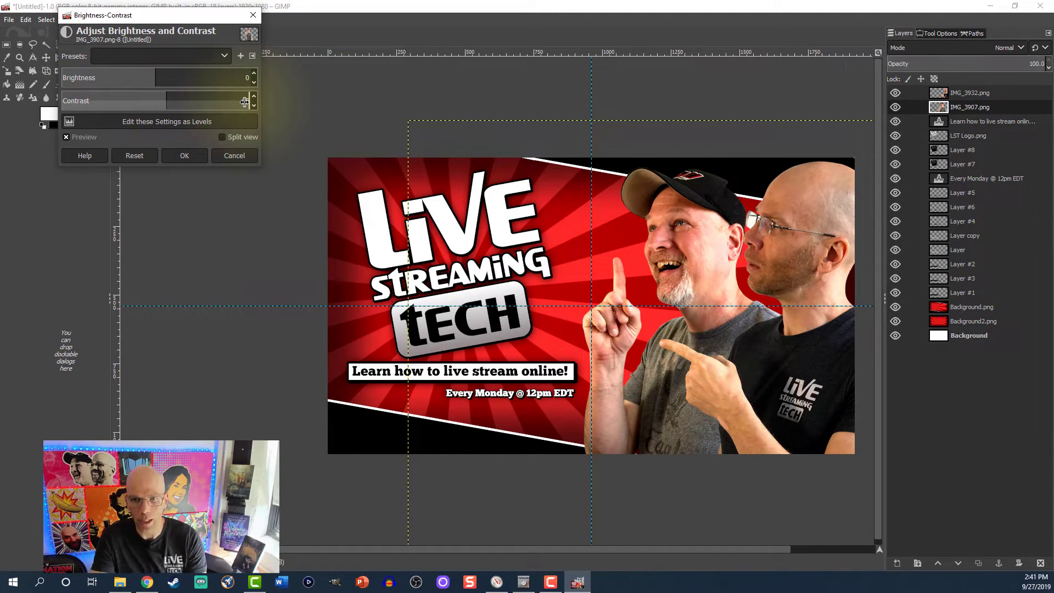
{"action": "left_click", "coordinate": [254, 107]}
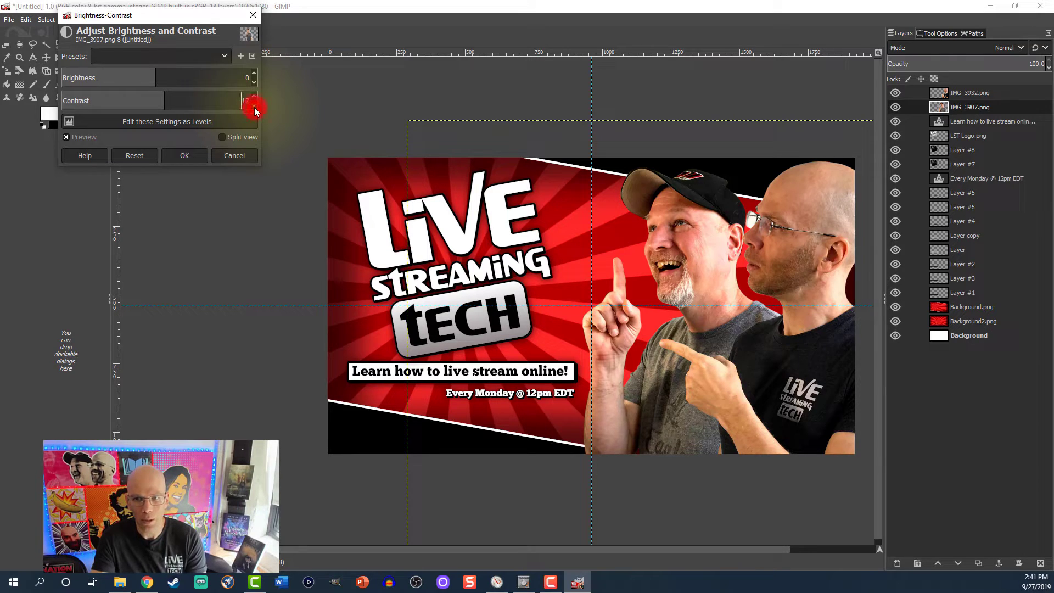
{"action": "left_click", "coordinate": [254, 97]}
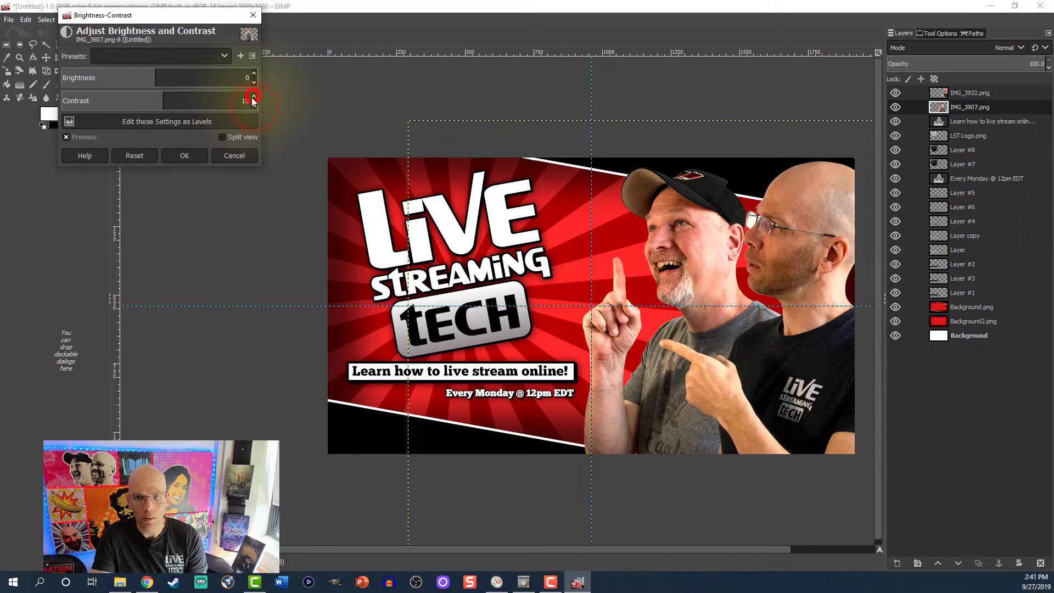
{"action": "left_click", "coordinate": [186, 156]}
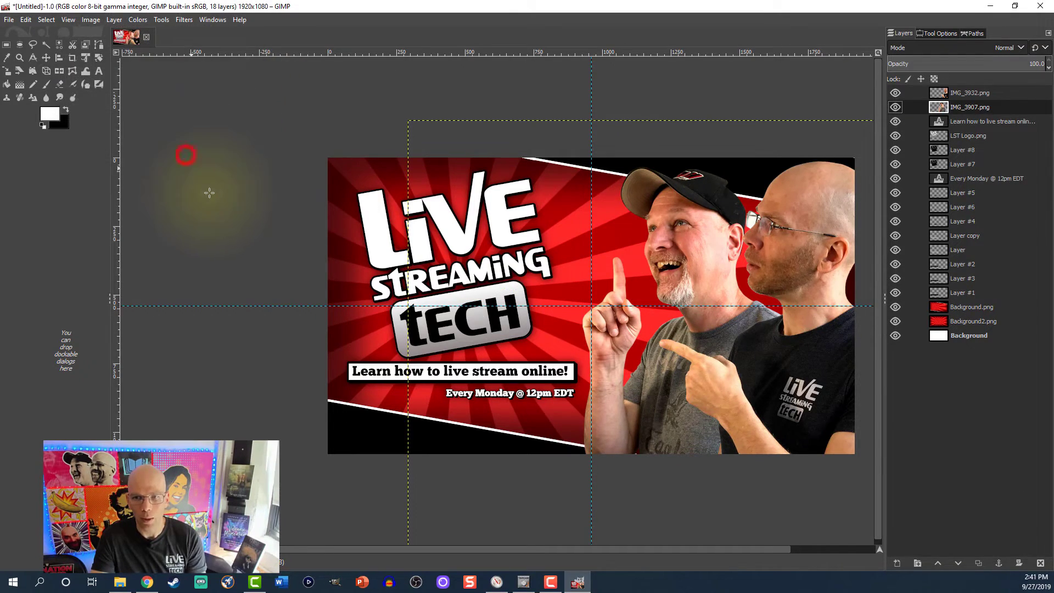
Fill a new transparent Layer #9 with the men's black silhouette from IMG_3907.png and IMG_3932.png outlines
{"action": "right_click", "coordinate": [940, 109]}
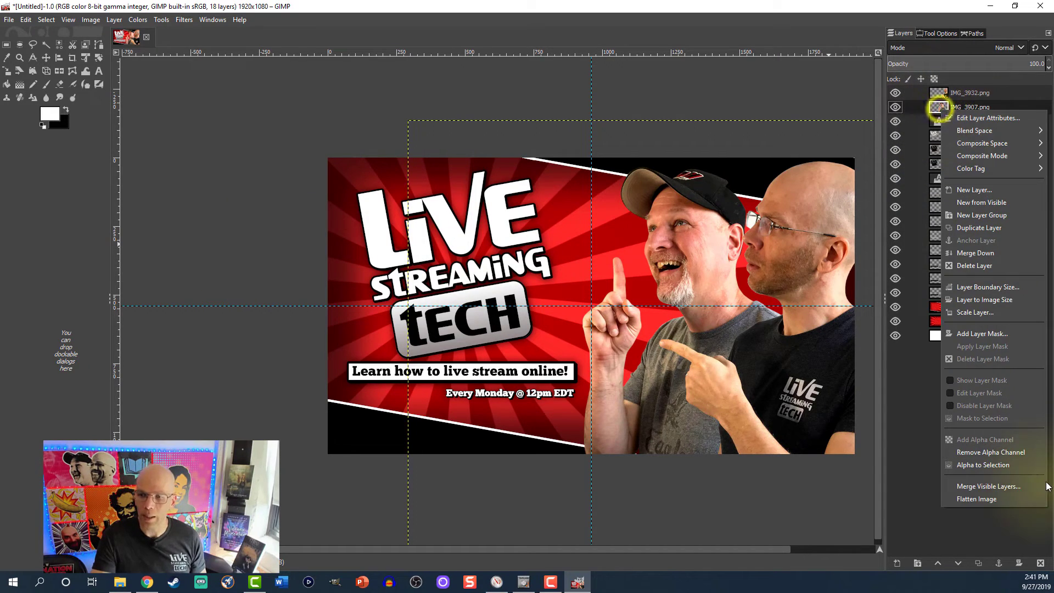
{"action": "left_click", "coordinate": [1004, 468]}
{"action": "left_click", "coordinate": [943, 122]}
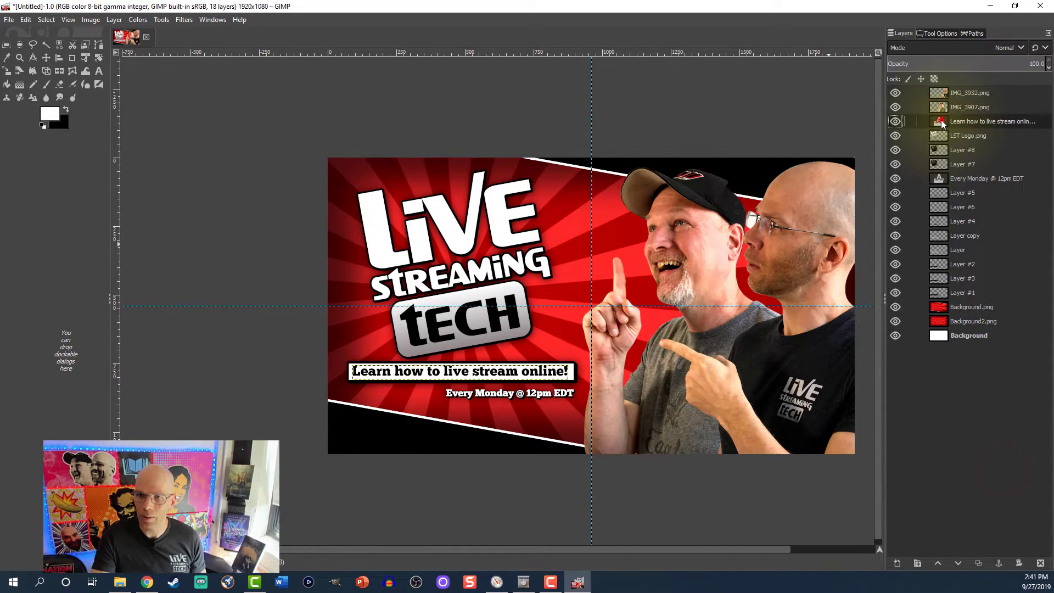
{"action": "left_click", "coordinate": [895, 563]}
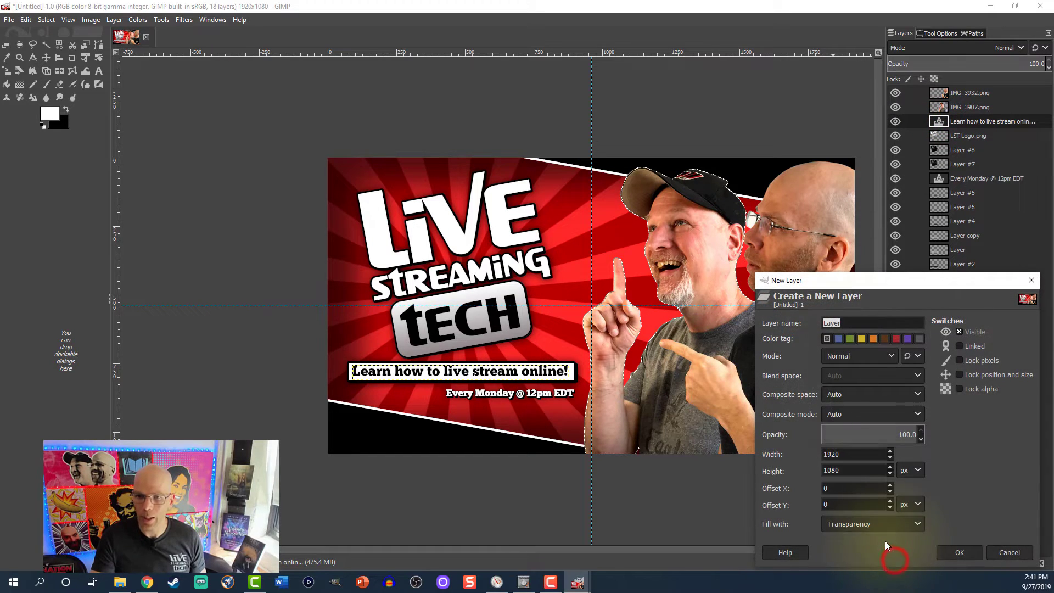
{"action": "left_click", "coordinate": [968, 552]}
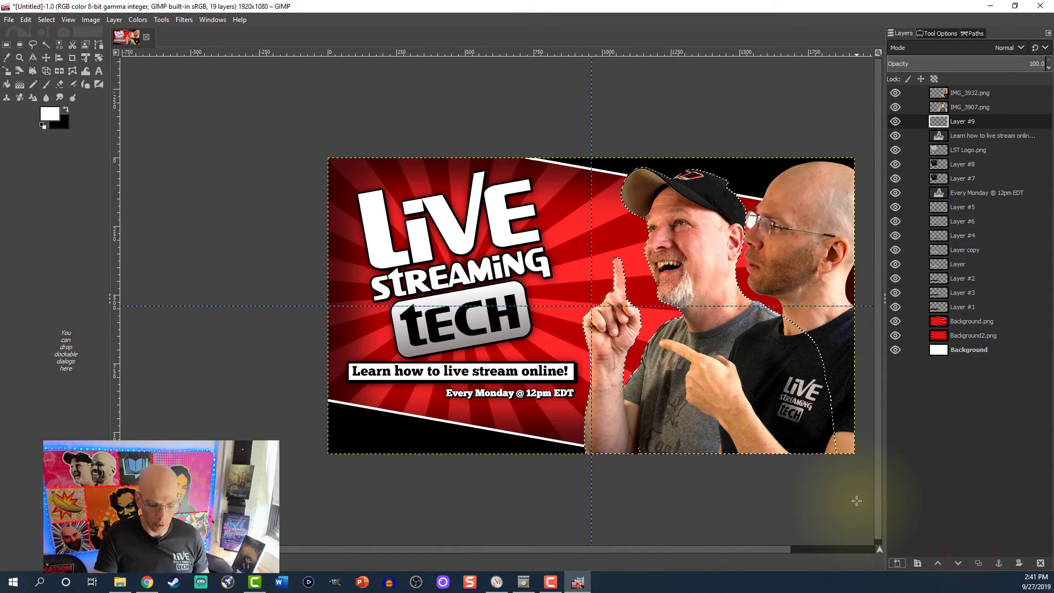
{"action": "key", "text": "ctrl+period"}
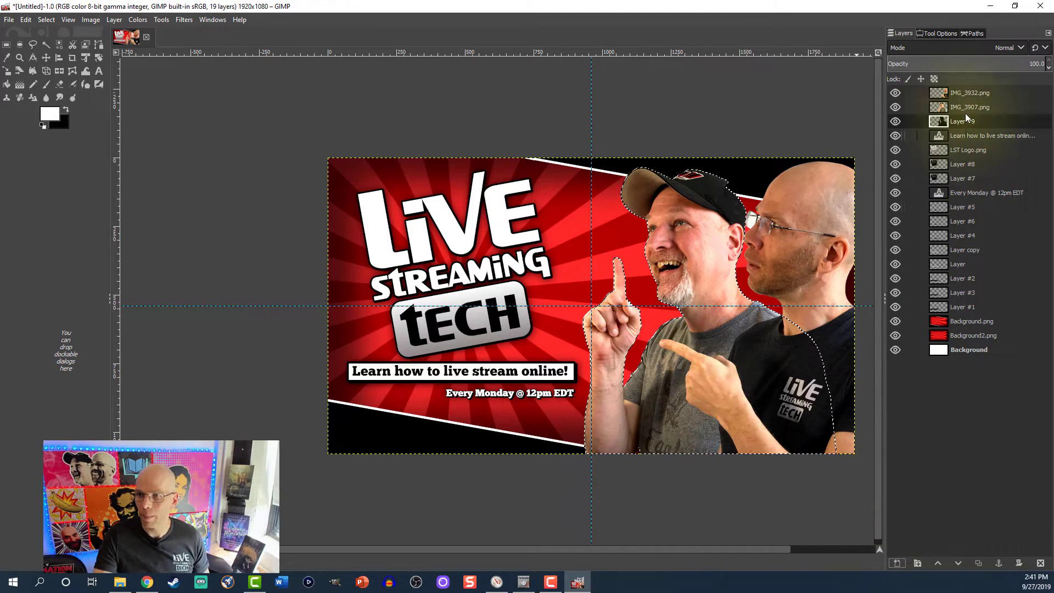
{"action": "right_click", "coordinate": [937, 94]}
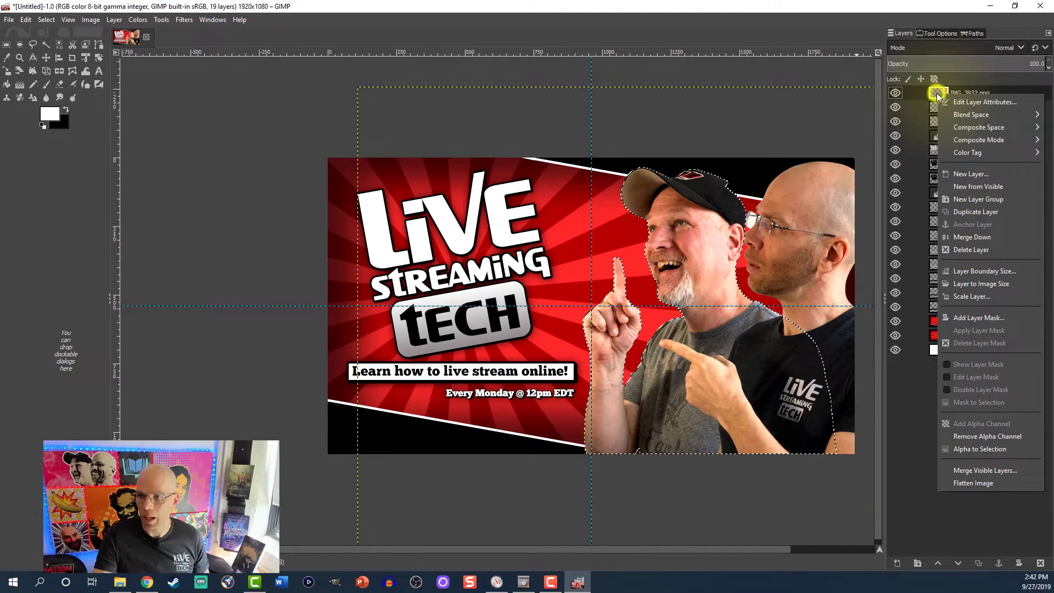
{"action": "left_click", "coordinate": [962, 449]}
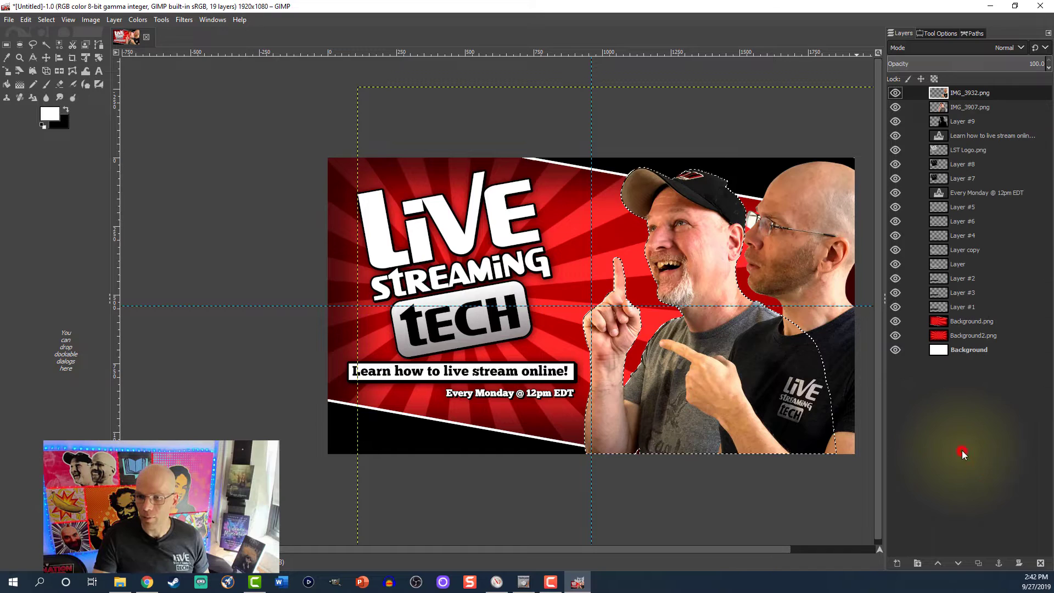
{"action": "left_click", "coordinate": [937, 124]}
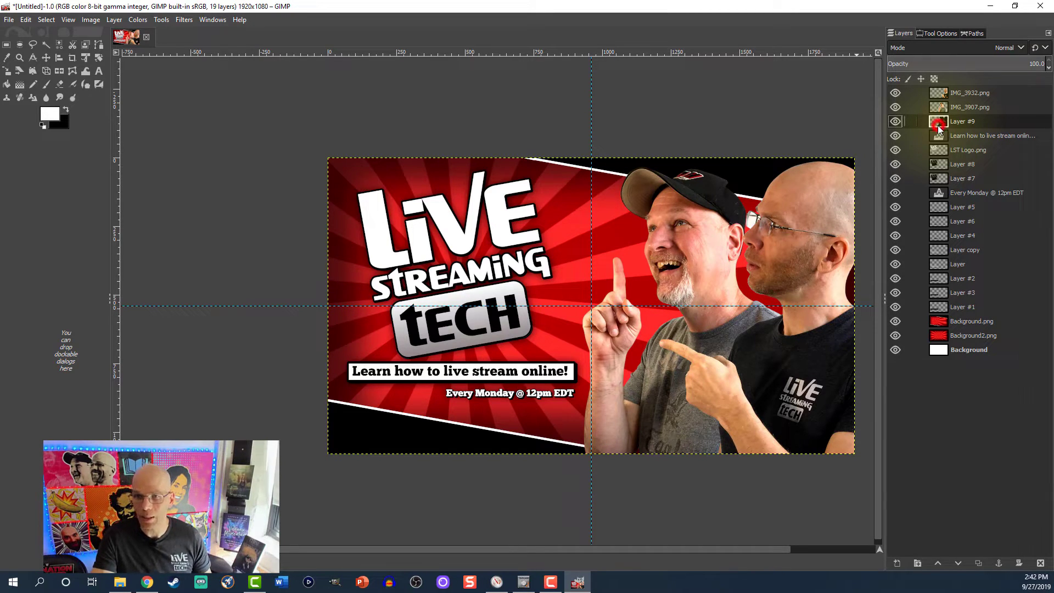
Blur the Layer #9 silhouette with a 15 px Gaussian Blur and duplicate it
{"action": "left_click", "coordinate": [184, 20]}
{"action": "mouse_move", "coordinate": [213, 93]}
{"action": "left_click", "coordinate": [348, 97]}
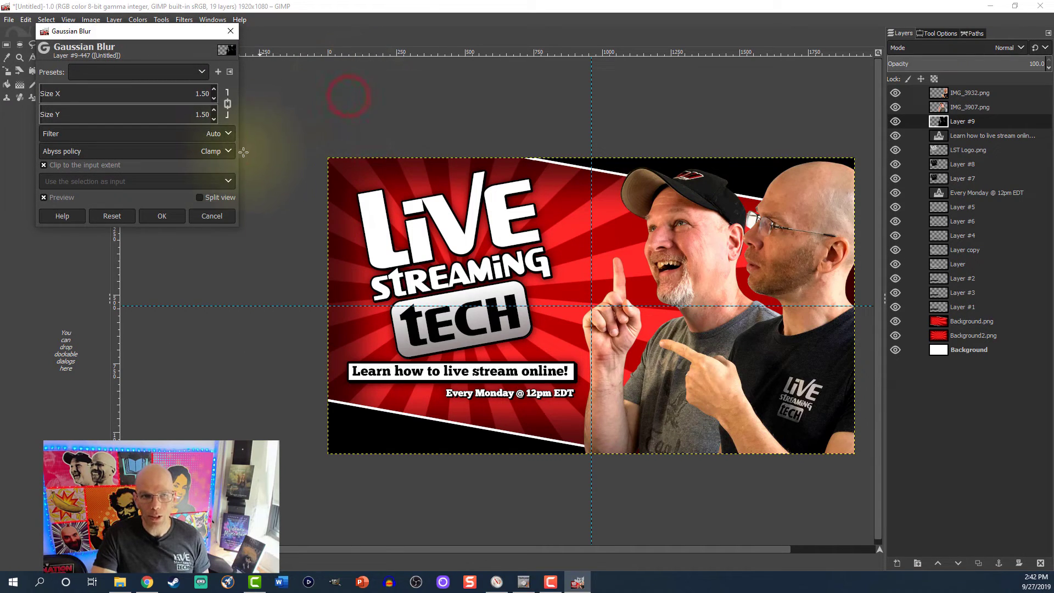
{"action": "double_click", "coordinate": [198, 95]}
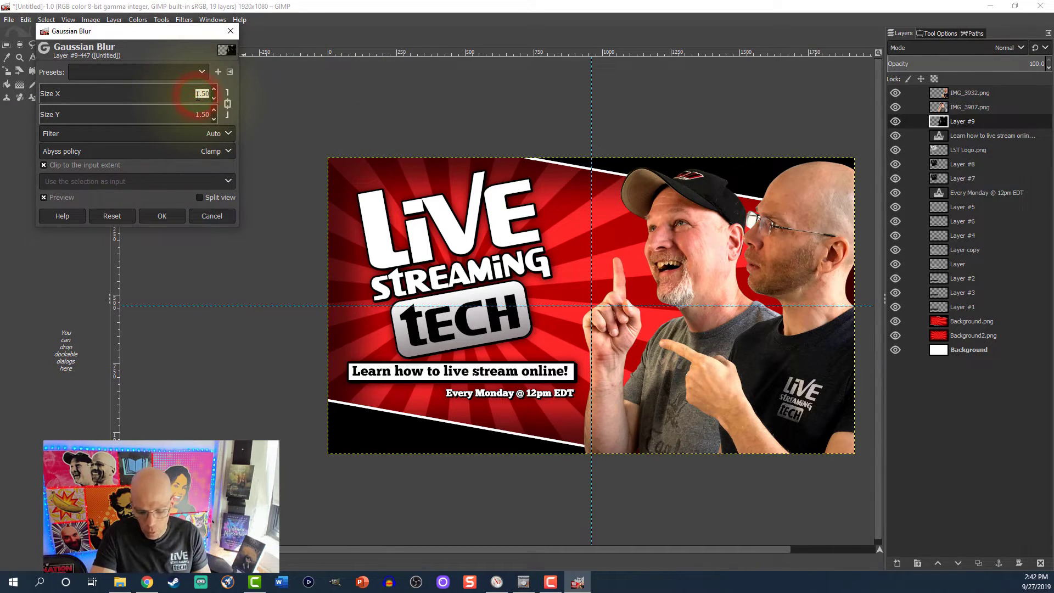
{"action": "type", "text": "15"}
{"action": "key", "text": "Return"}
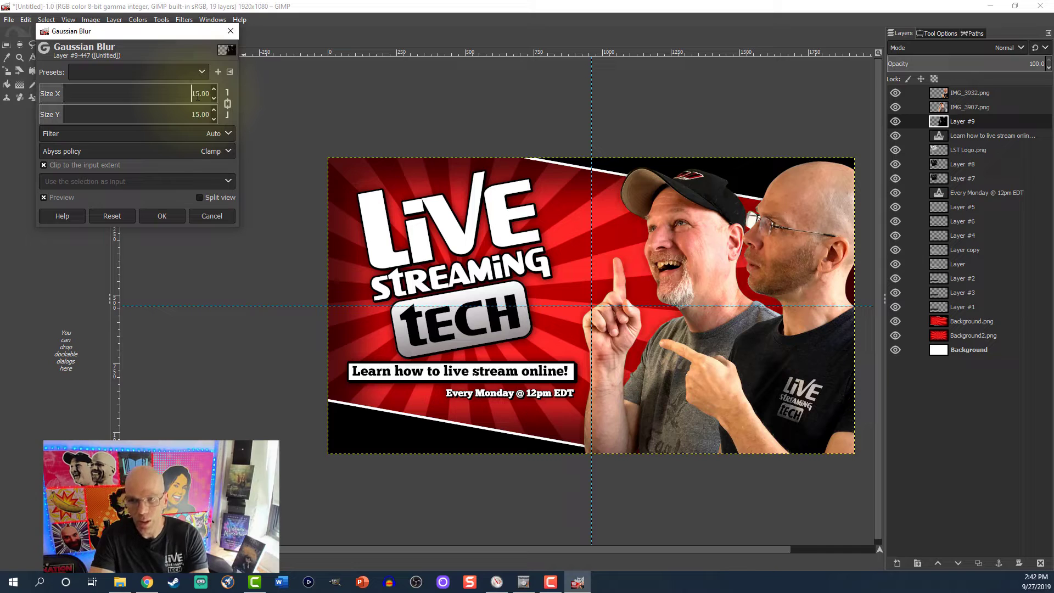
{"action": "left_click", "coordinate": [164, 214]}
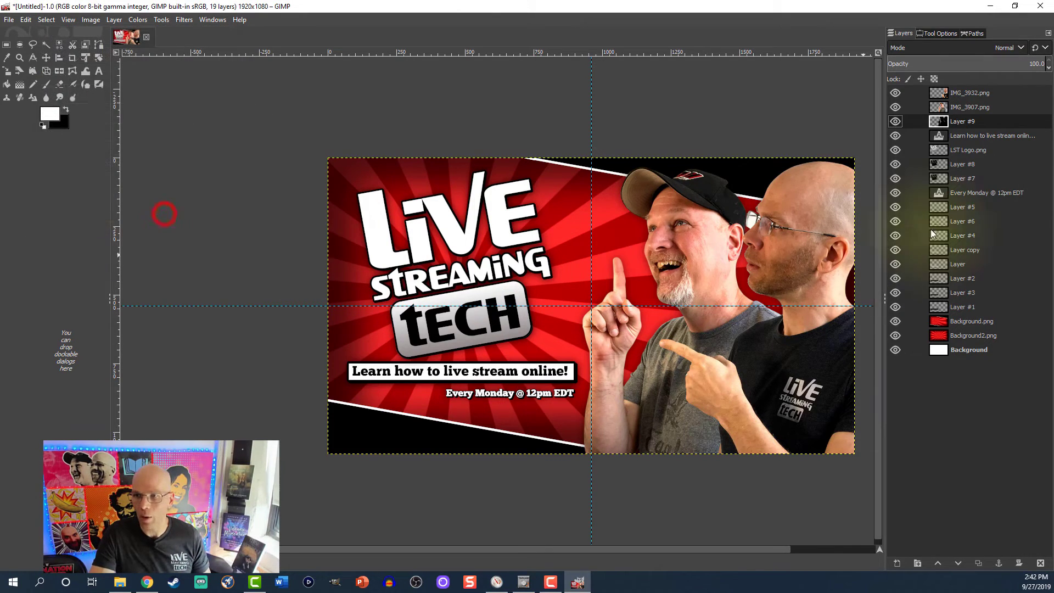
{"action": "left_click", "coordinate": [978, 563]}
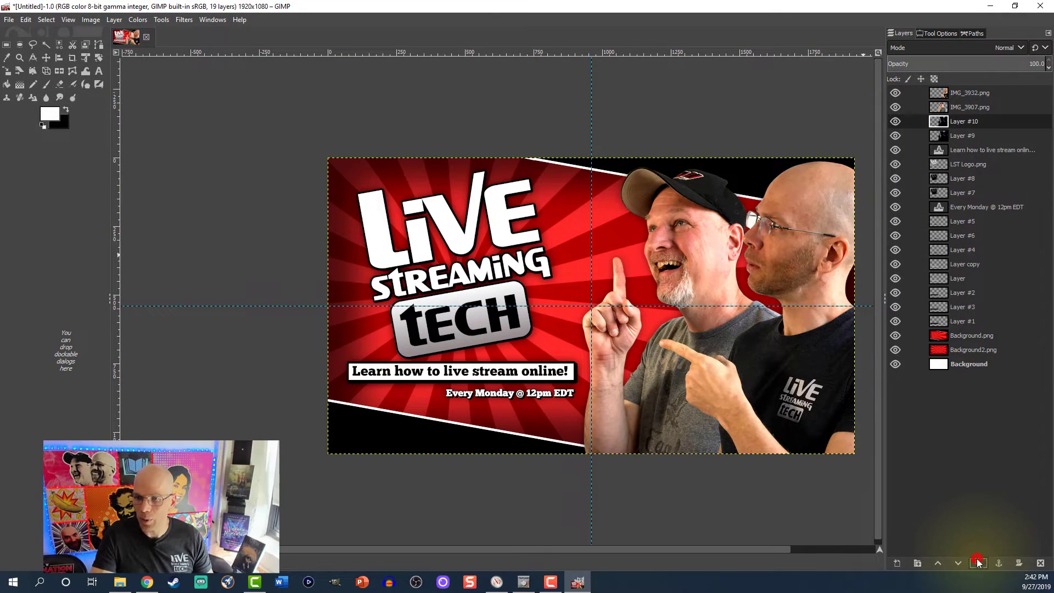
Merge Layer #10 down into Layer #9 to thicken the blurred shadow
{"action": "right_click", "coordinate": [938, 128]}
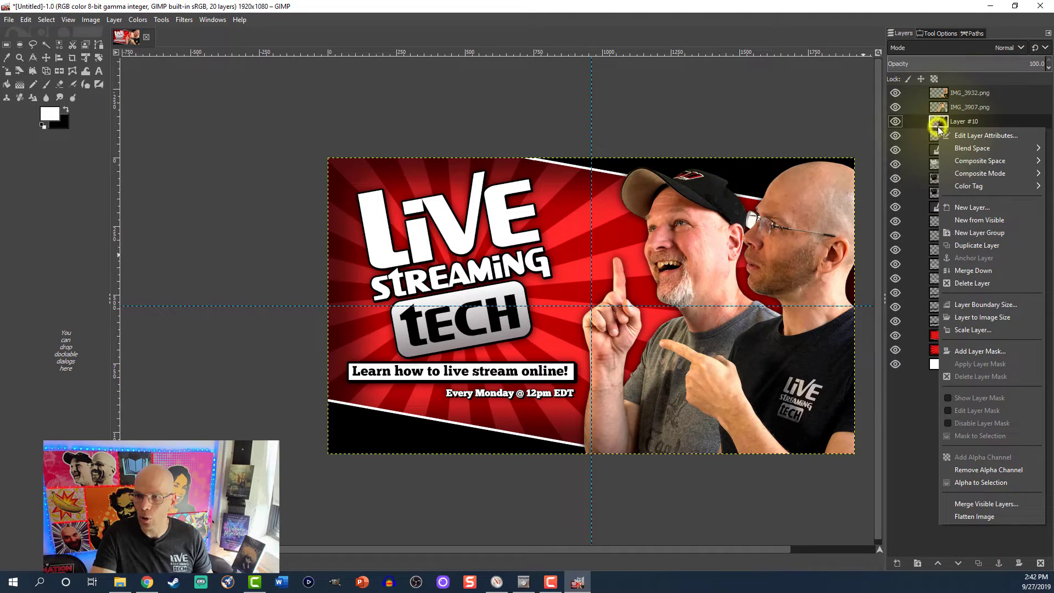
{"action": "left_click", "coordinate": [973, 270]}
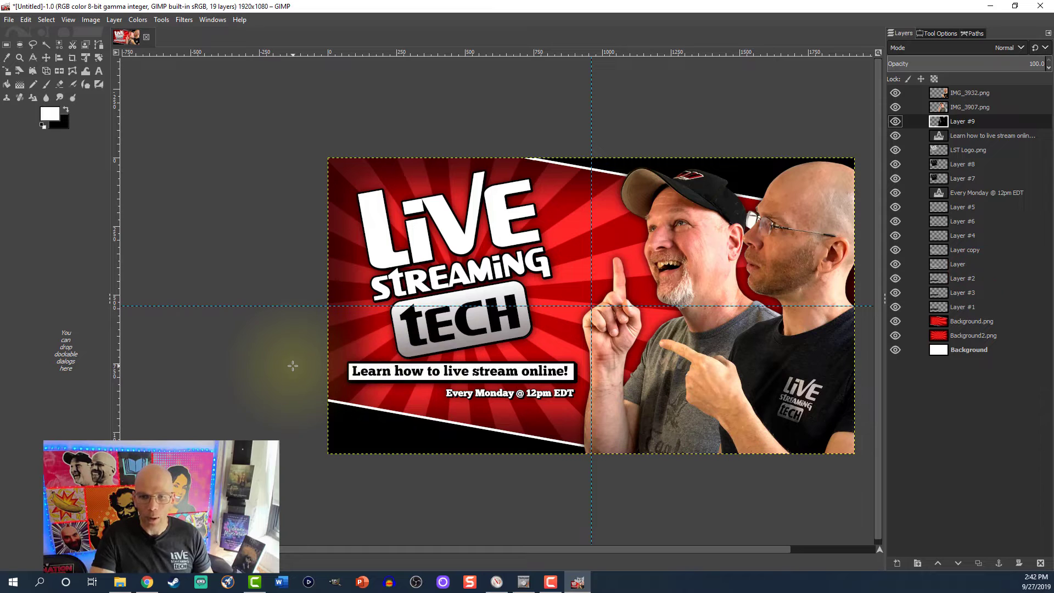
{"action": "scroll", "coordinate": [293, 365], "scroll_direction": "up", "scroll_amount": 2}
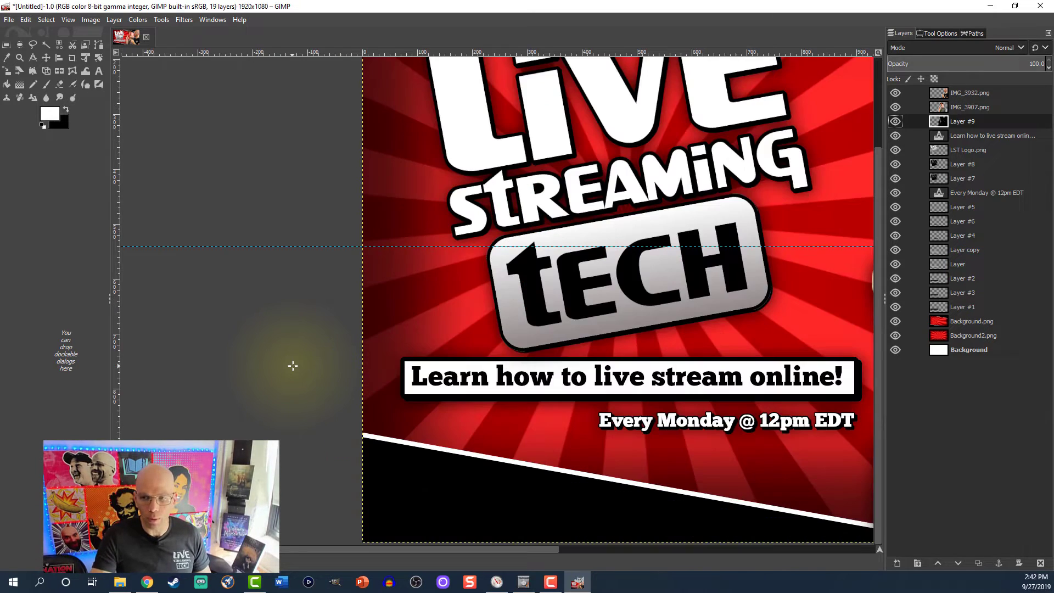
{"action": "scroll", "coordinate": [293, 365], "scroll_direction": "down", "scroll_amount": 2}
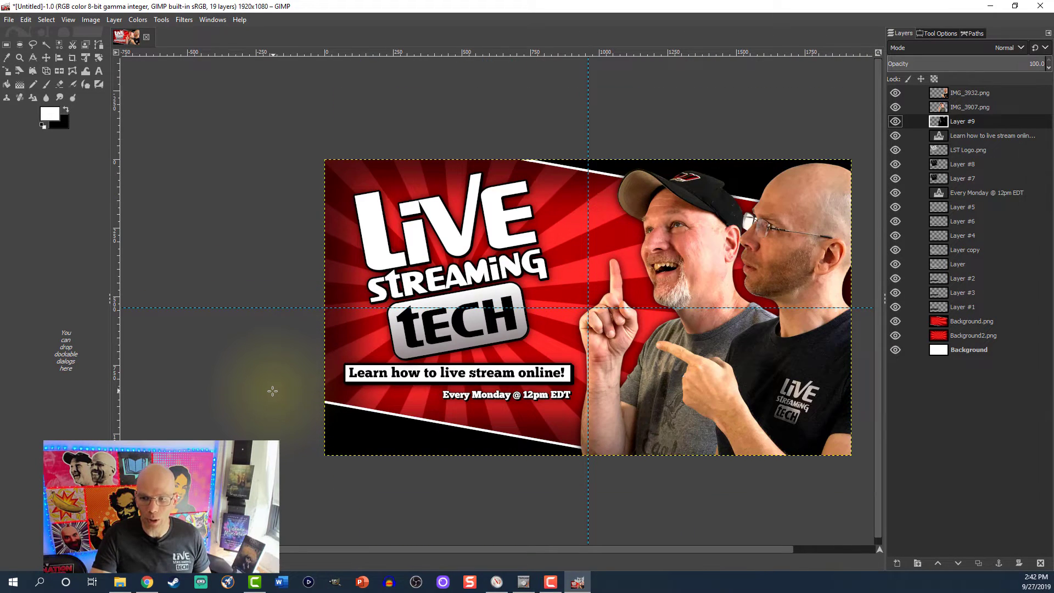
{"action": "scroll", "coordinate": [272, 390], "scroll_direction": "down", "scroll_amount": 1}
{"action": "scroll", "coordinate": [274, 439], "scroll_direction": "right", "scroll_amount": 3}
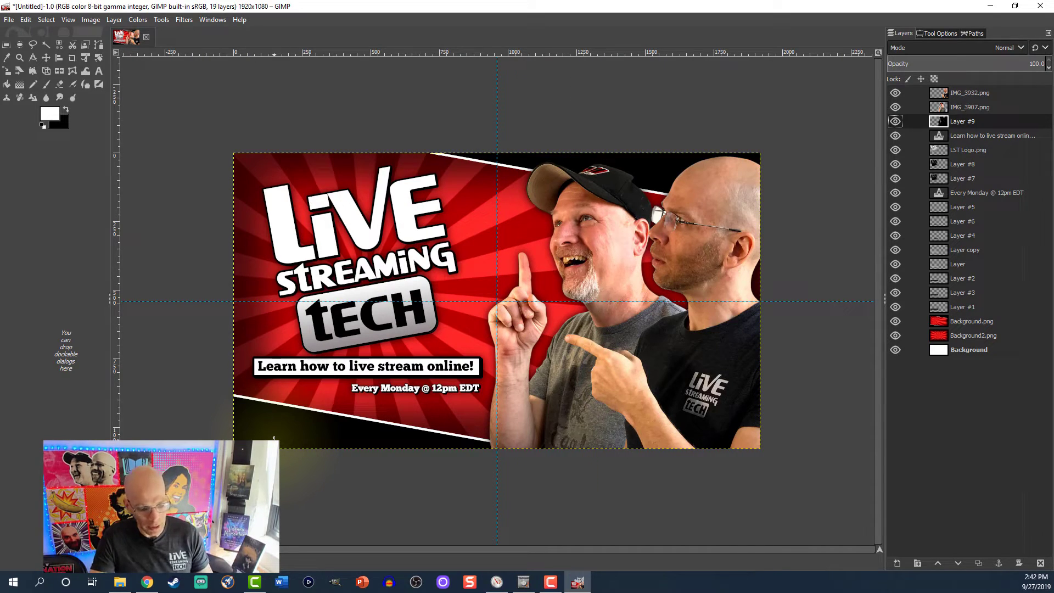
Save the project as 'Twitch Video Player Banner Template.xcf' in the IMAGES FOR LST folder
{"action": "key", "text": "ctrl+s"}
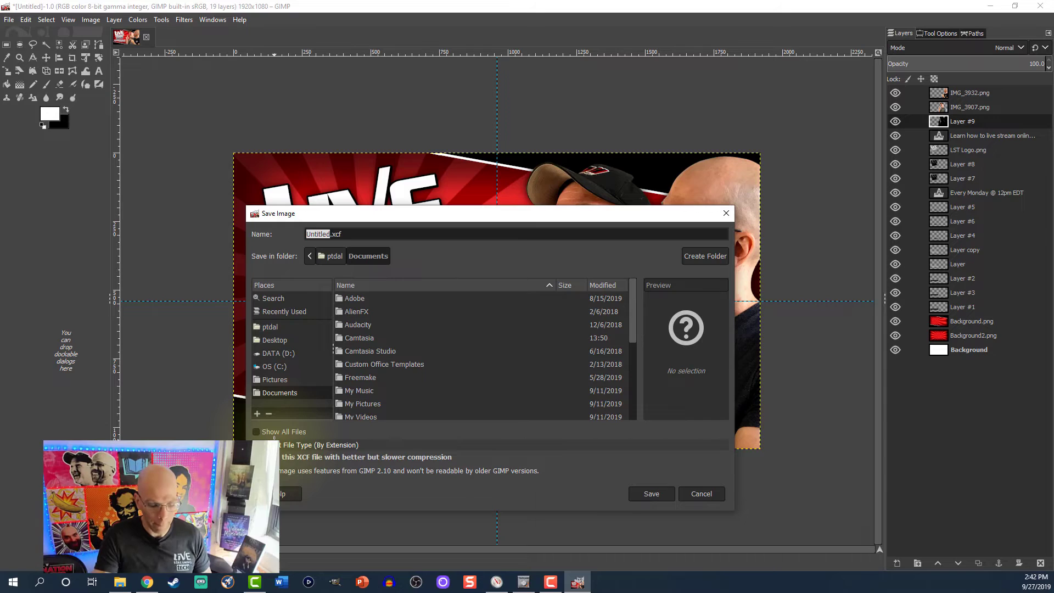
{"action": "type", "text": "Twitch Video"}
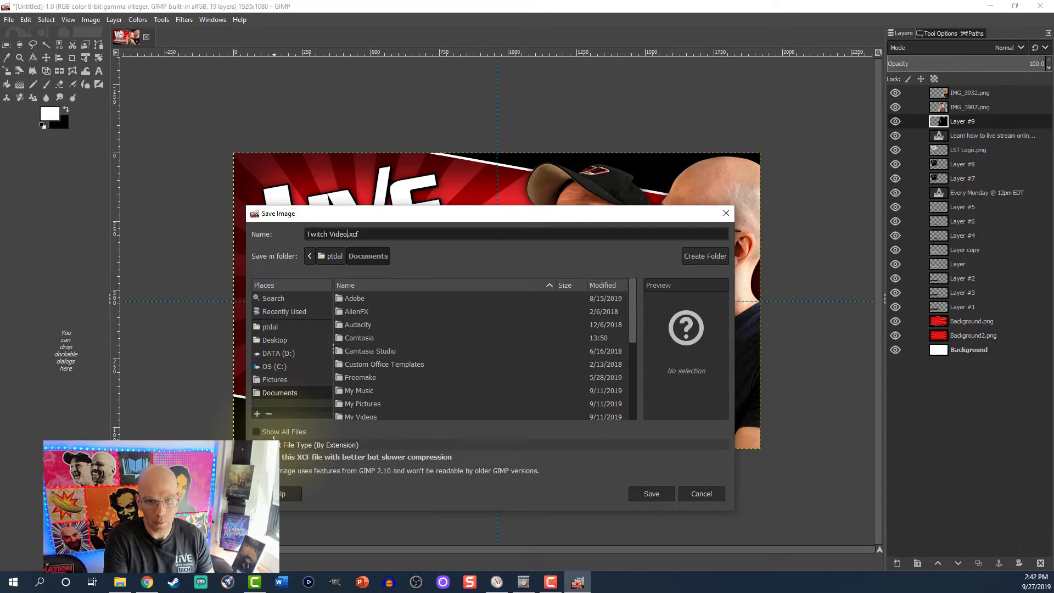
{"action": "type", "text": " Player Banner Template"}
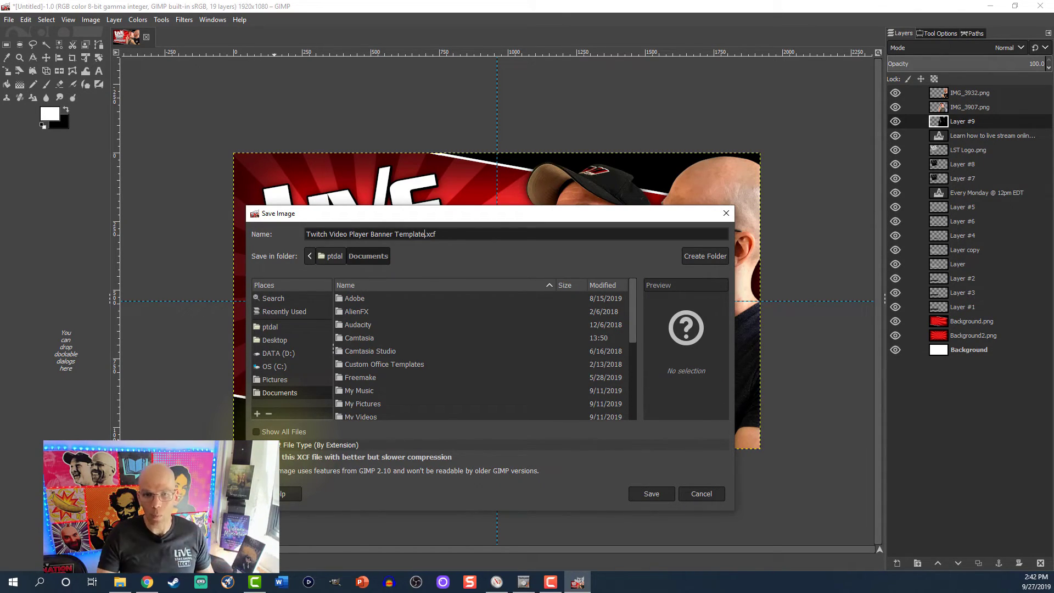
{"action": "left_click", "coordinate": [274, 312]}
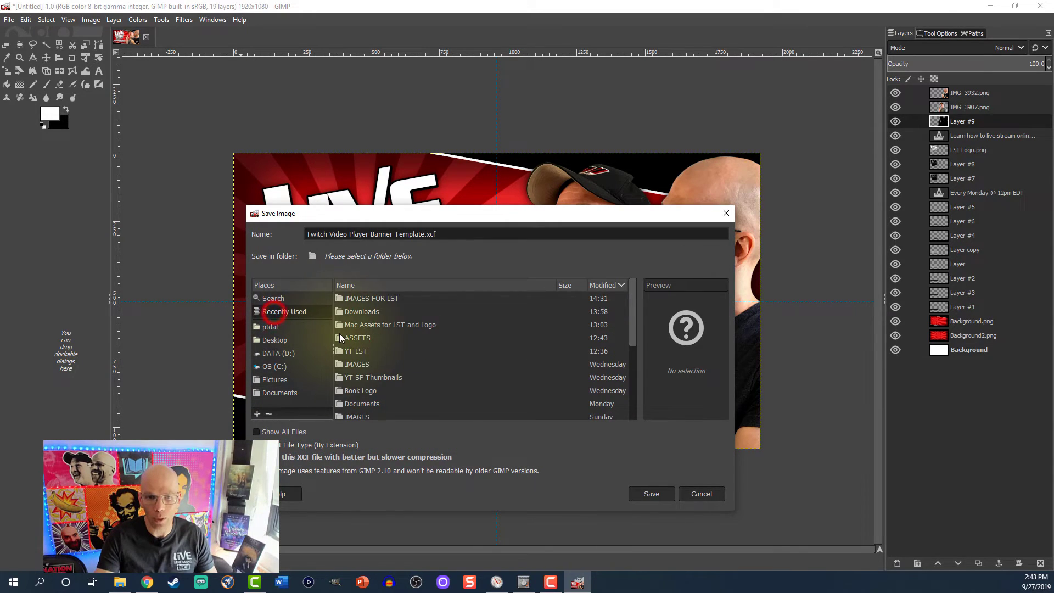
{"action": "left_click", "coordinate": [351, 298]}
{"action": "double_click", "coordinate": [351, 297]}
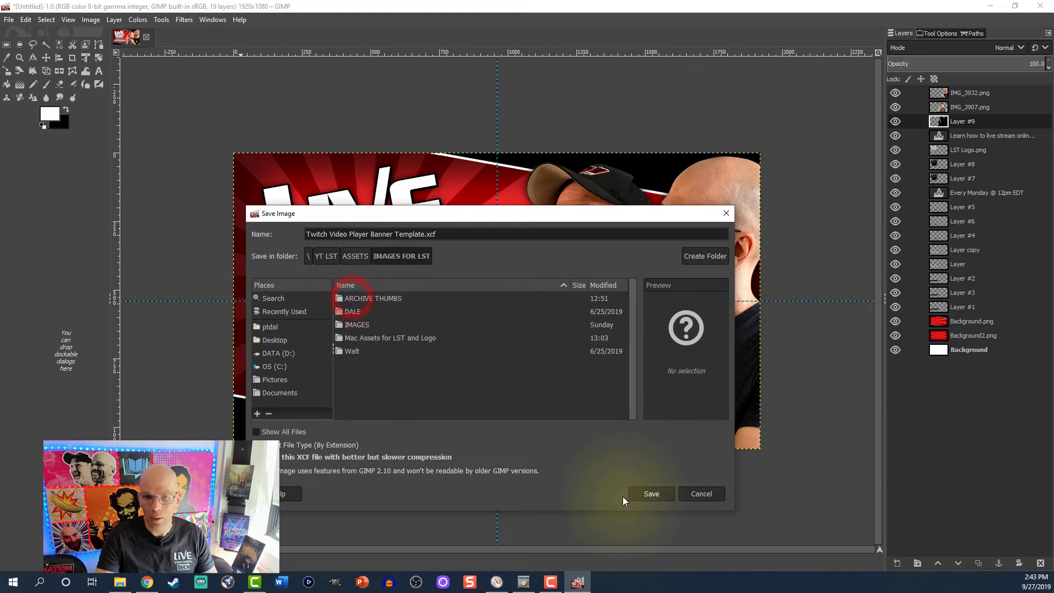
{"action": "left_click", "coordinate": [652, 494]}
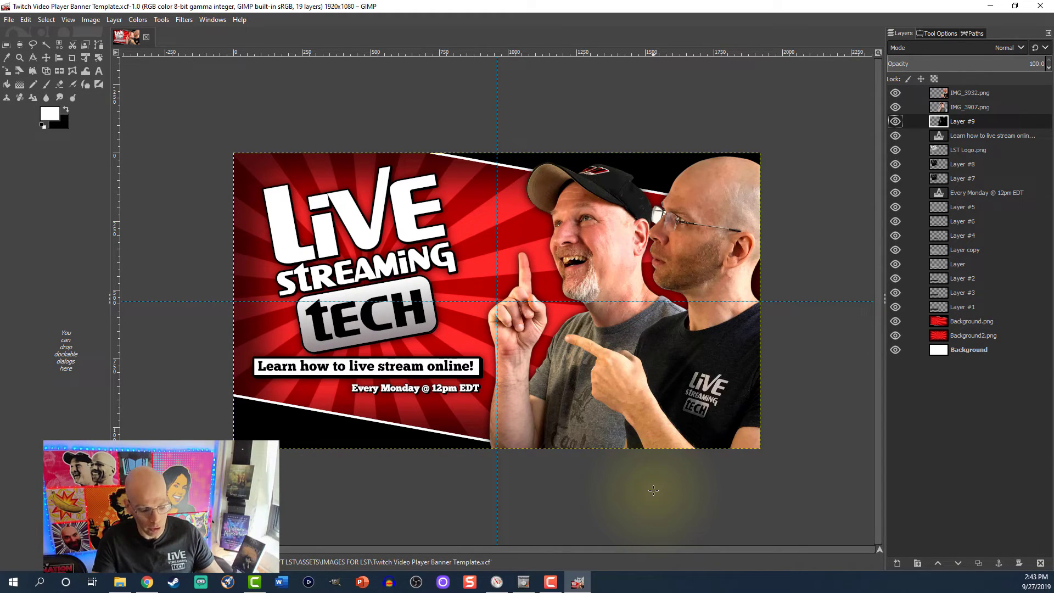
Export the banner as 'Live Streaming Tech Twitch Video Player Banner.png' with default PNG options
{"action": "key", "text": "ctrl+shift+e"}
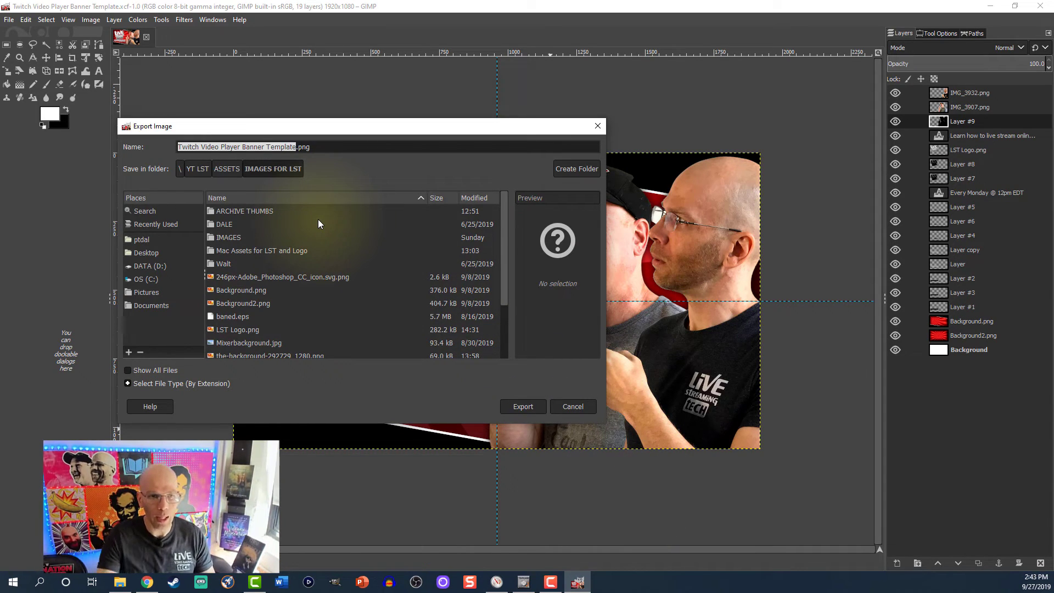
{"action": "left_click", "coordinate": [198, 146]}
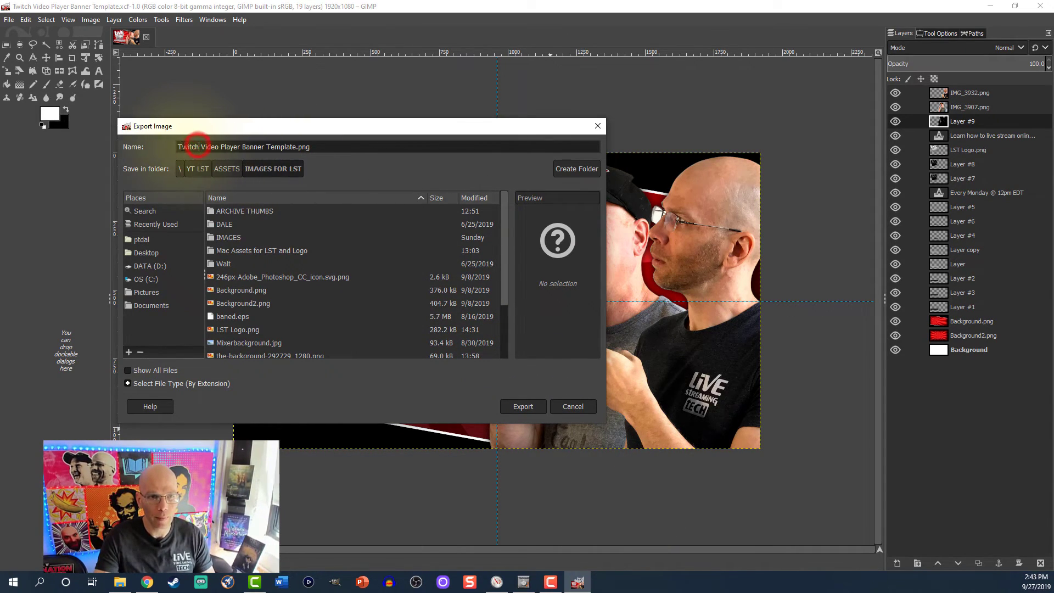
{"action": "left_click", "coordinate": [177, 146]}
{"action": "type", "text": "LMve Streaming Tech"}
{"action": "left_click", "coordinate": [333, 146]}
{"action": "key", "text": "Delete"}
{"action": "key", "text": "Delete"}
{"action": "key", "text": "Delete"}
{"action": "key", "text": "Delete"}
{"action": "key", "text": "Delete"}
{"action": "key", "text": "Delete"}
{"action": "key", "text": "Delete"}
{"action": "key", "text": "Delete"}
{"action": "key", "text": "BackSpace"}
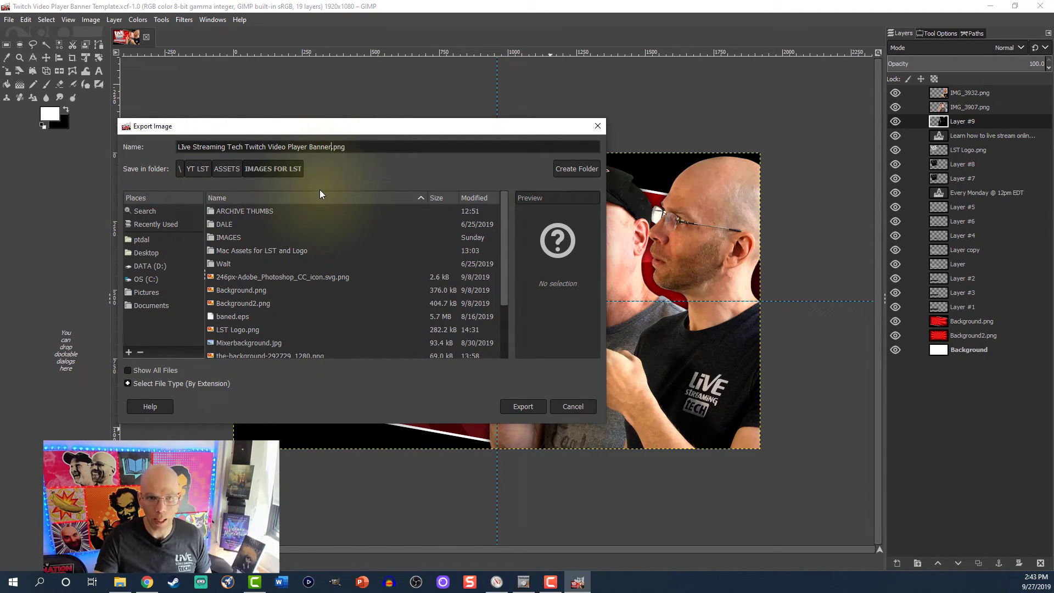
{"action": "left_click", "coordinate": [510, 410]}
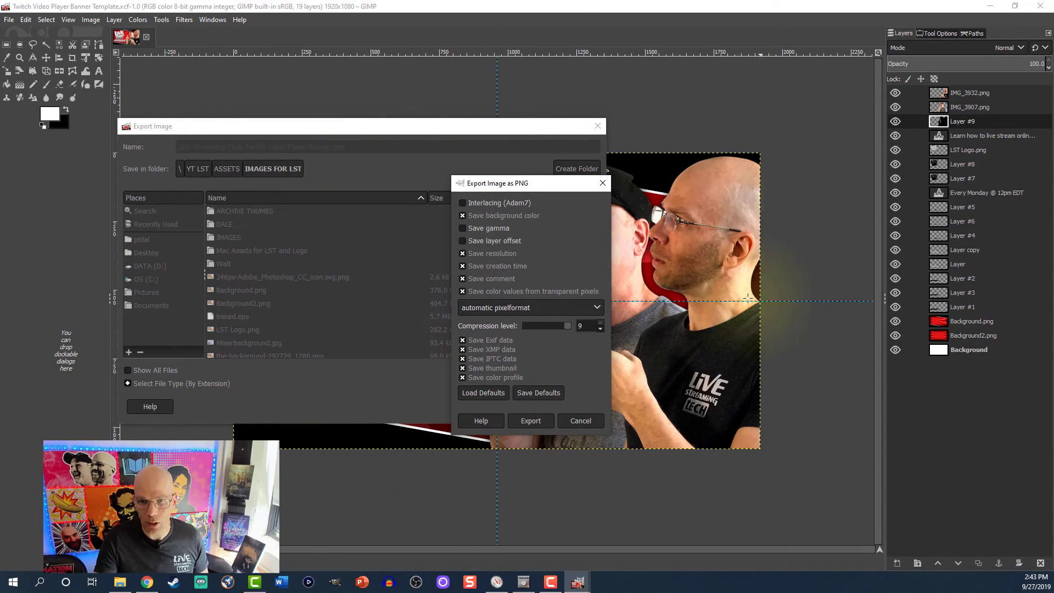
{"action": "left_click", "coordinate": [534, 423]}
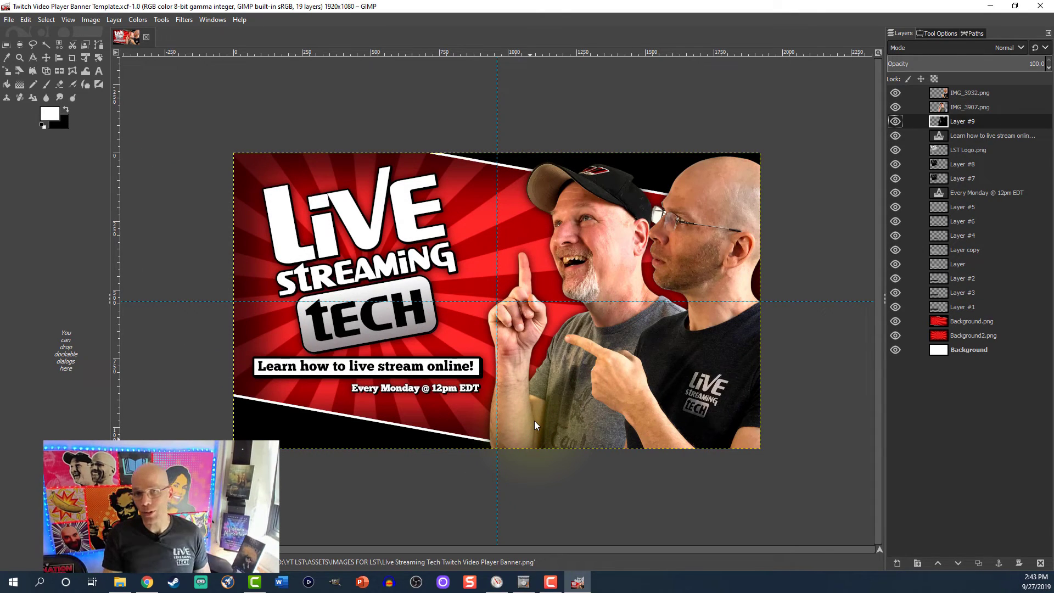